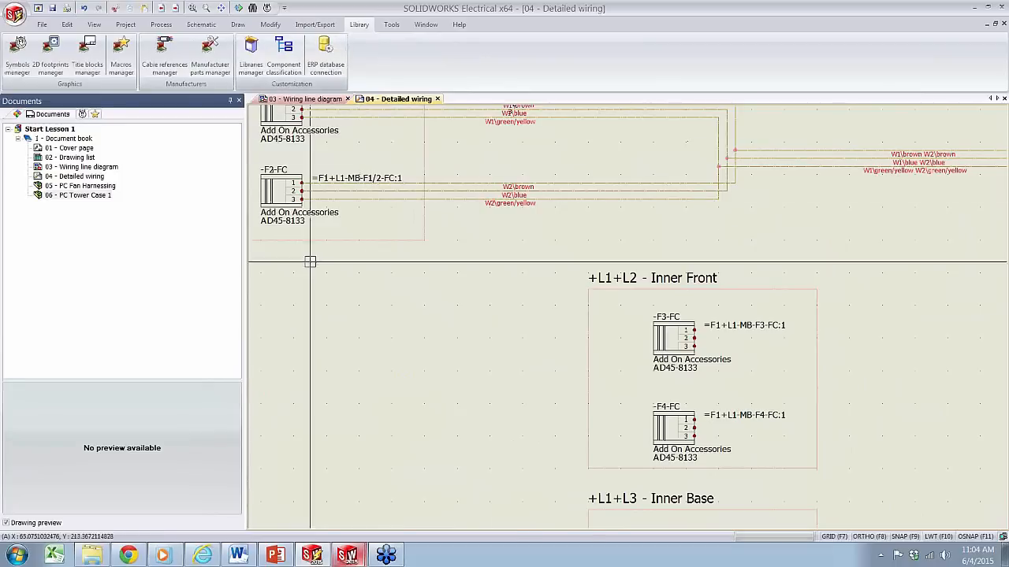
Examine the F1-FC connector's manufacturer part and circuits in its component properties, and close them without changes
scroll(505, 300, down, 3)
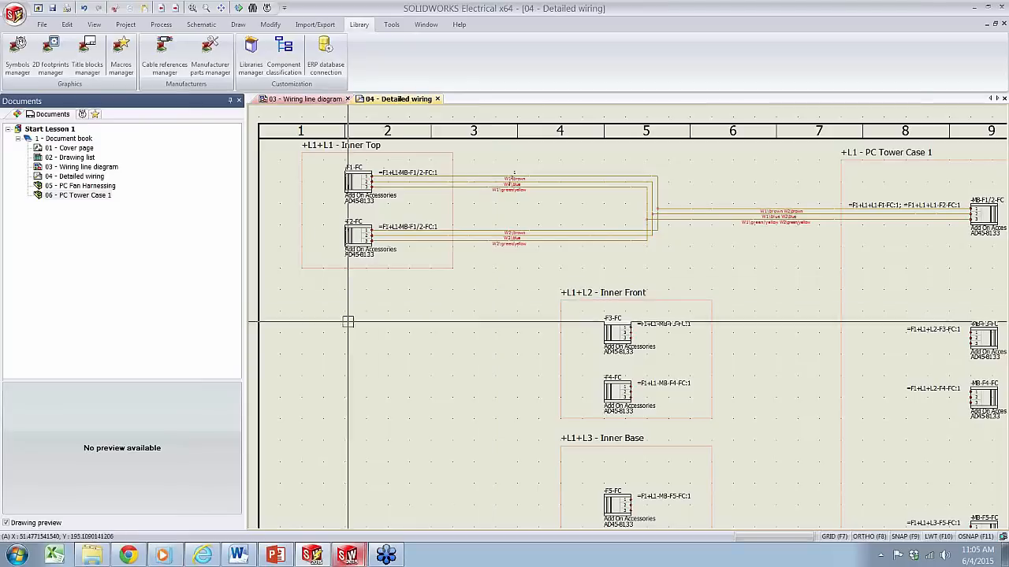
click(366, 170)
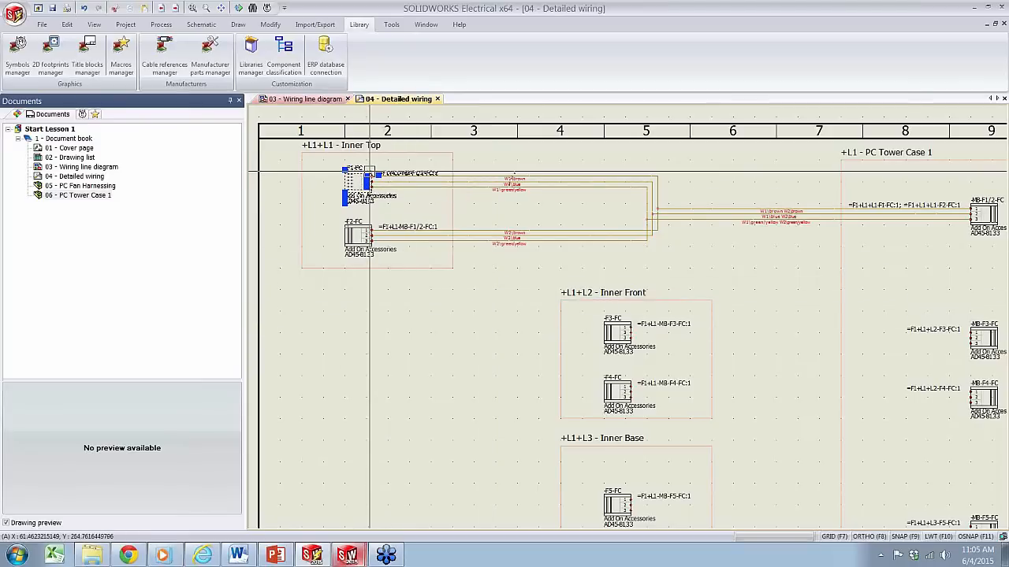
right_click(368, 171)
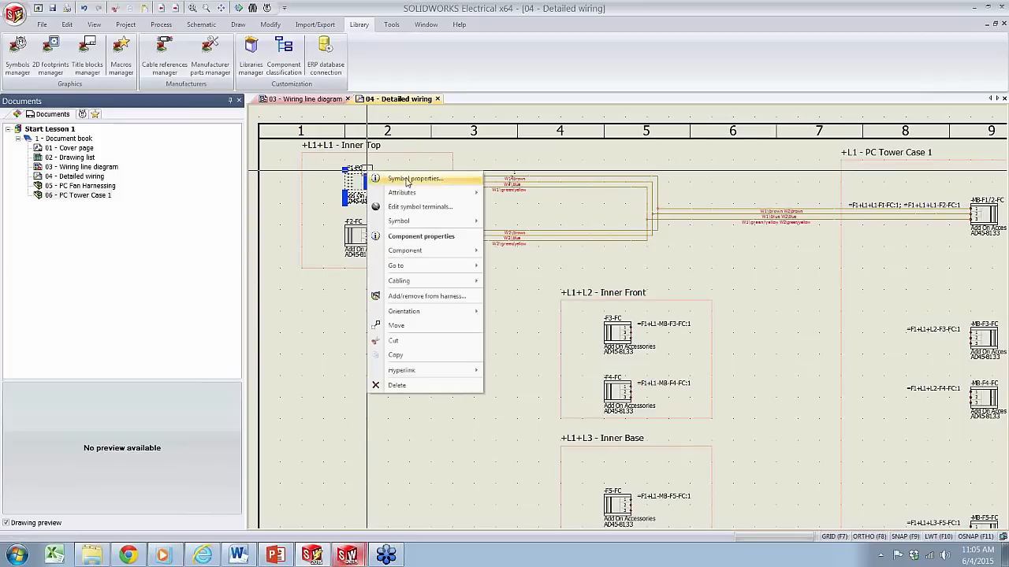
click(419, 237)
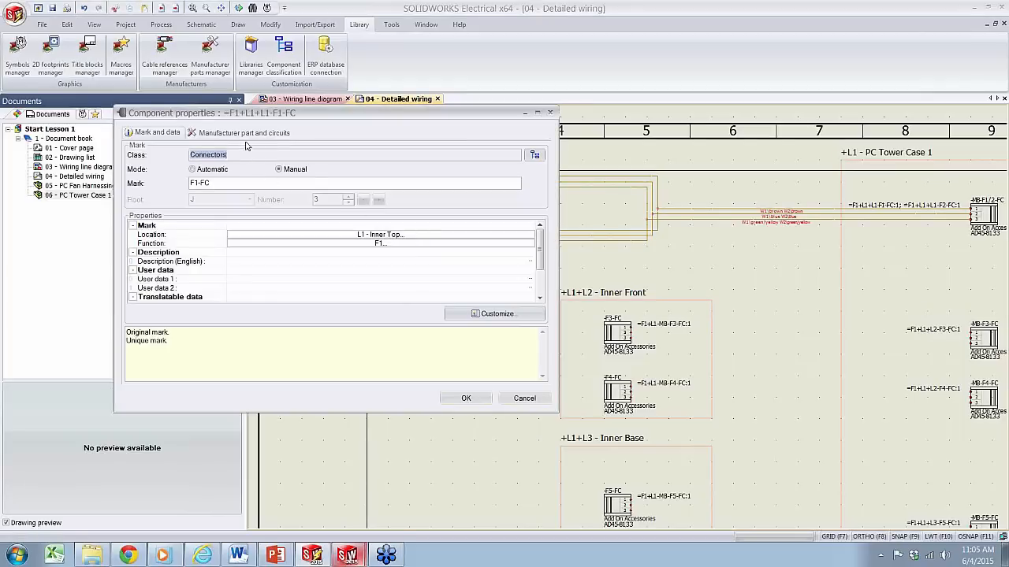
click(244, 134)
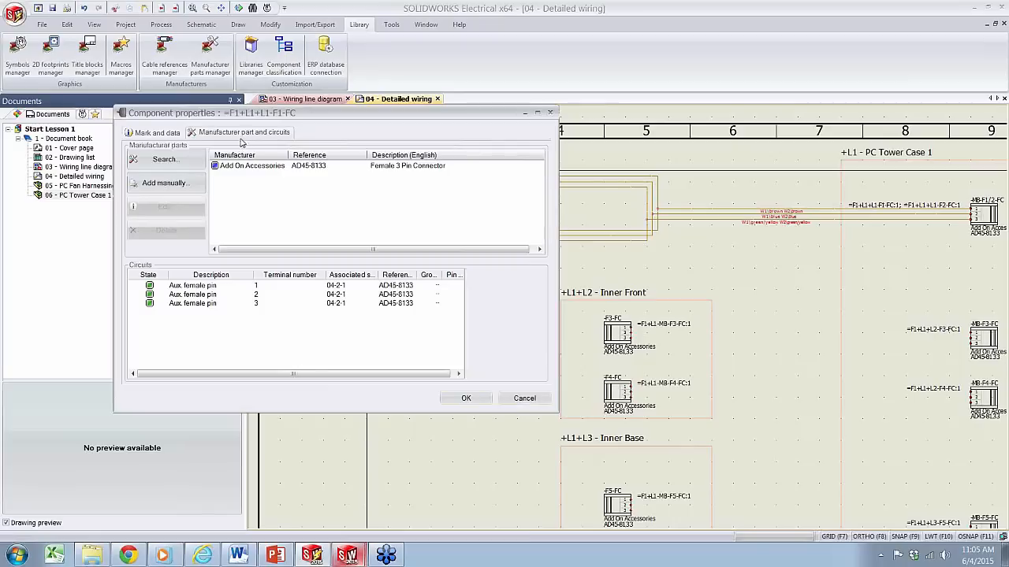
click(312, 169)
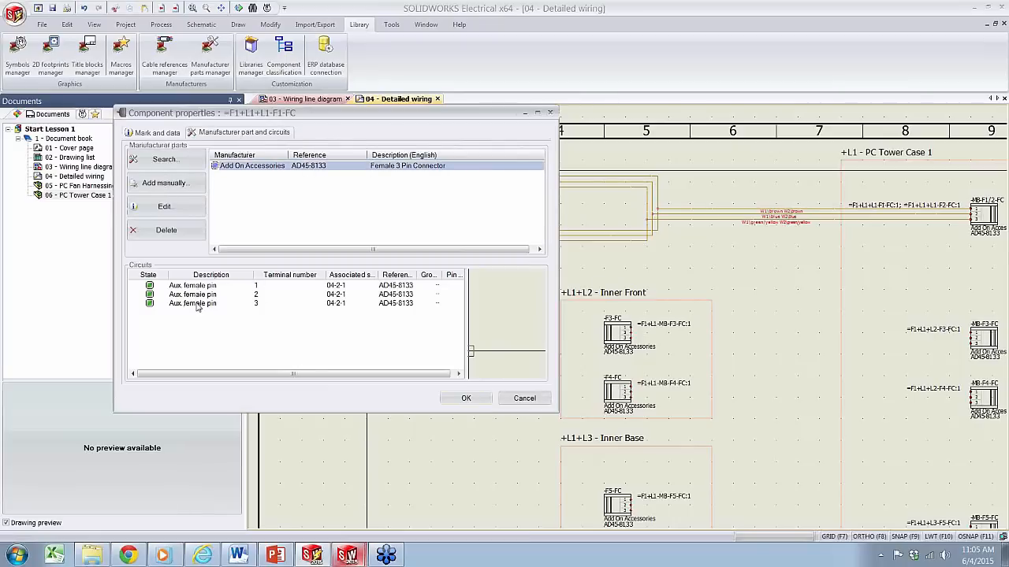
click(525, 398)
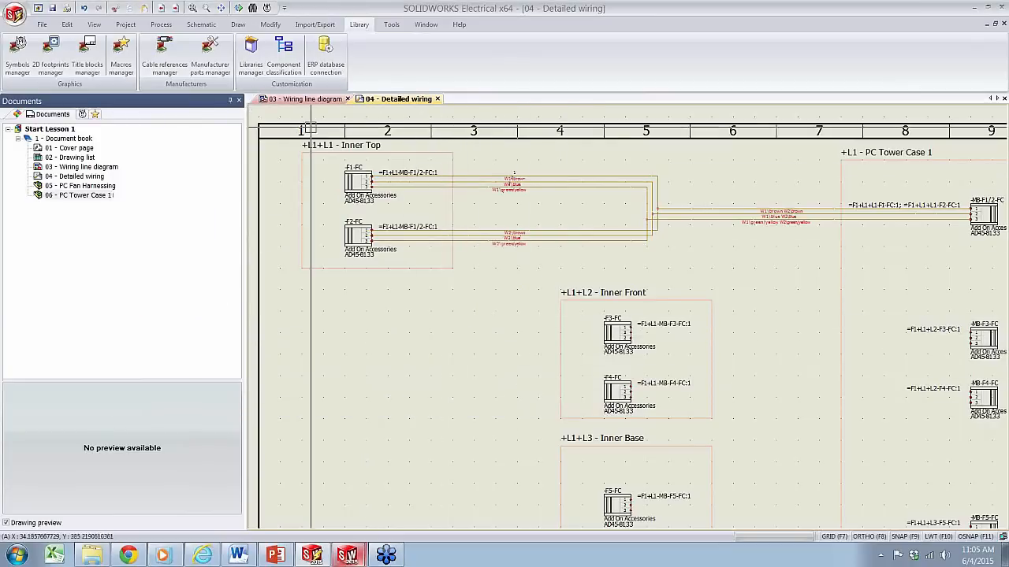
Go to the 03 - Wiring line diagram drawing and open the project's harness manager
click(314, 99)
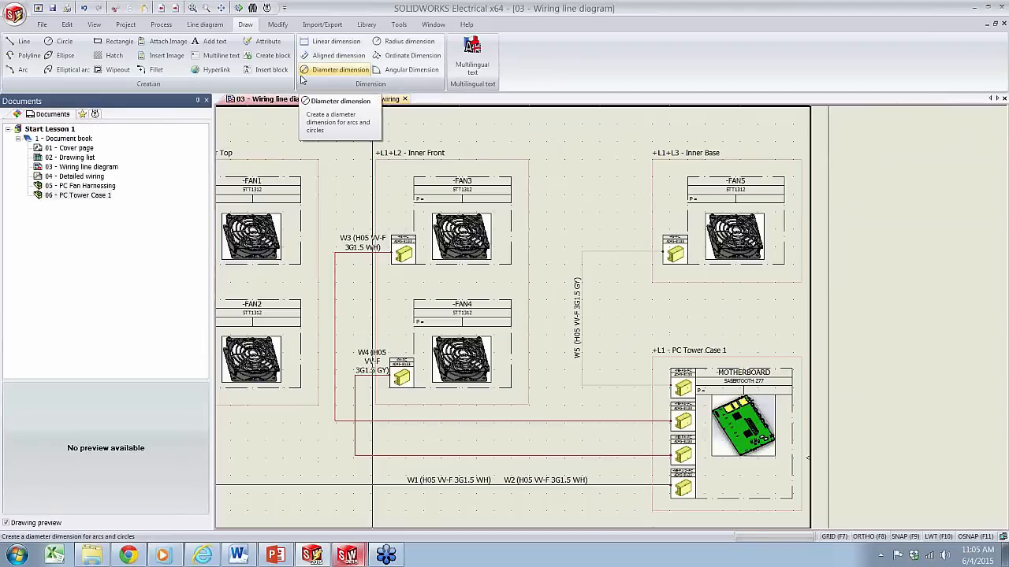
click(125, 25)
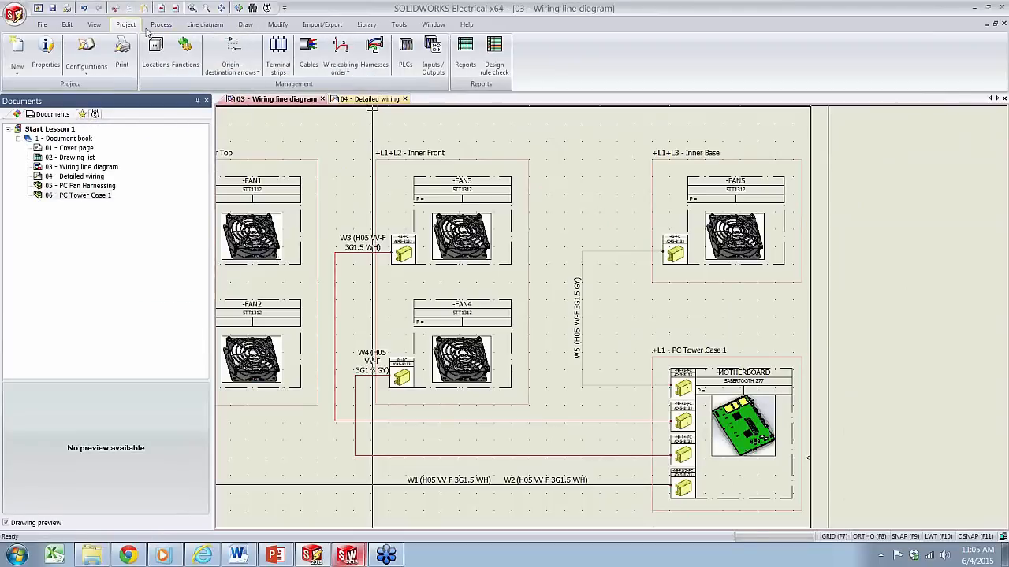
click(374, 55)
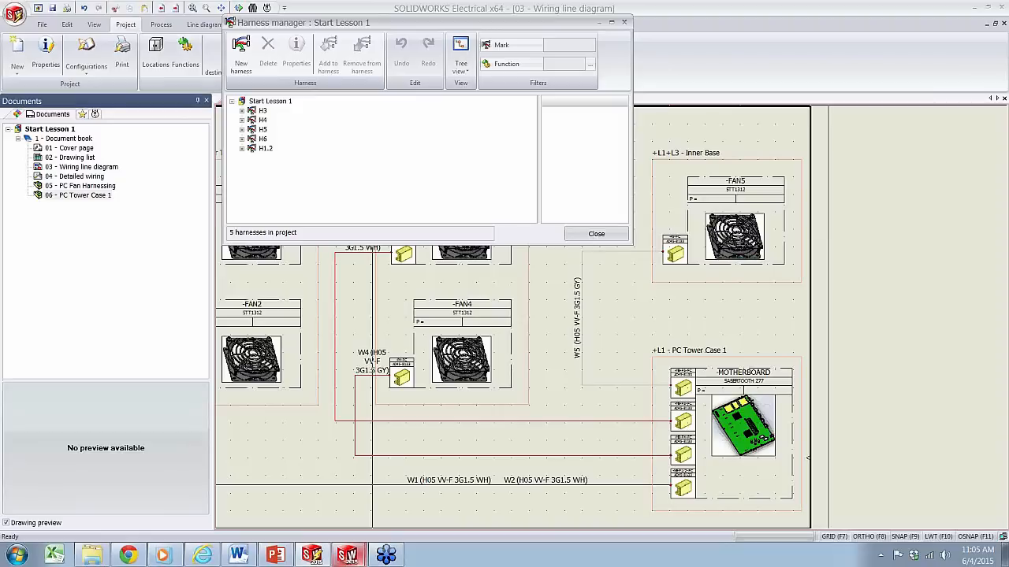
Examine the cables and components assigned to harness H1.2, and close the harness manager
click(243, 148)
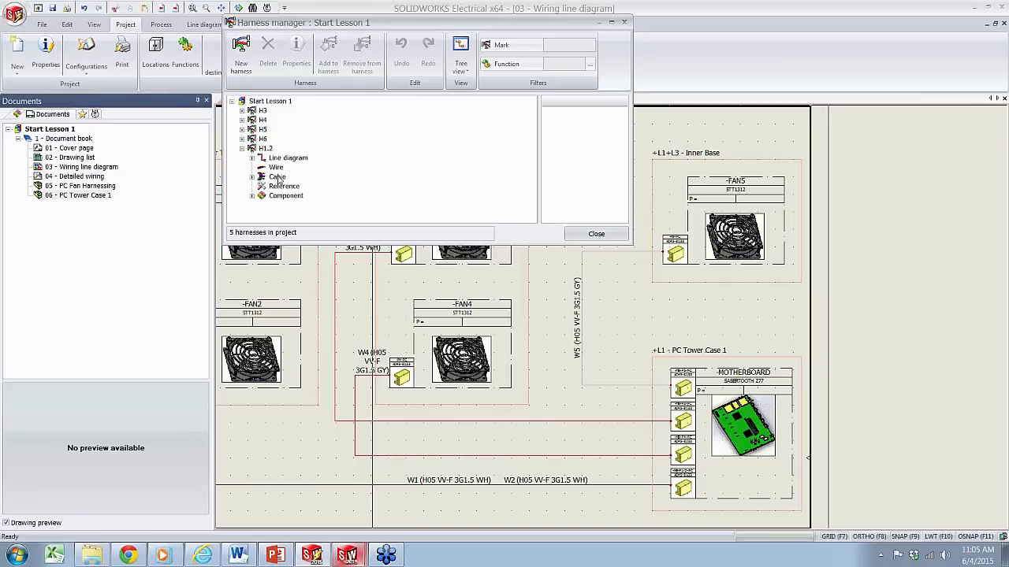
click(275, 176)
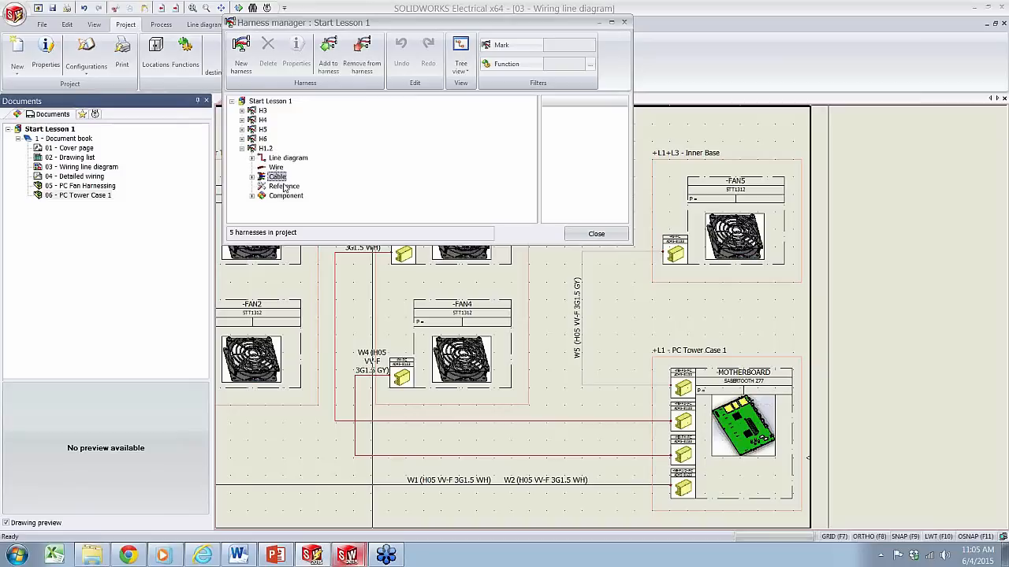
click(285, 196)
click(252, 177)
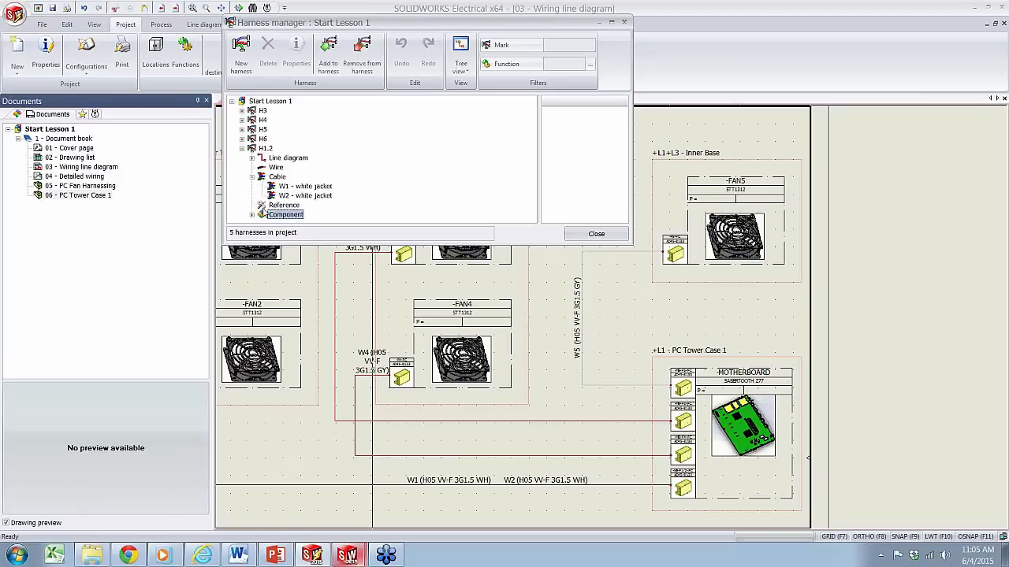
click(252, 214)
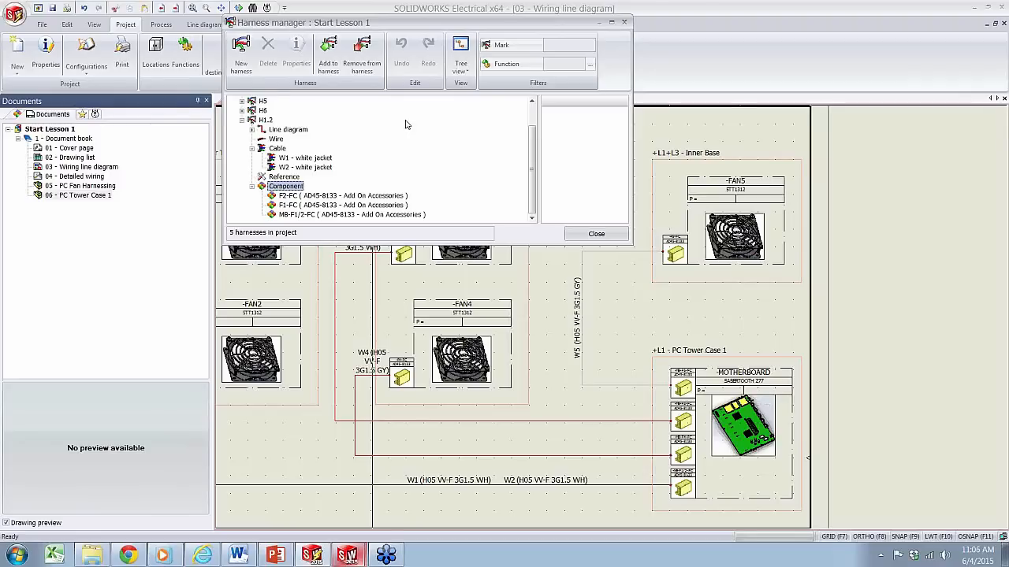
click(623, 21)
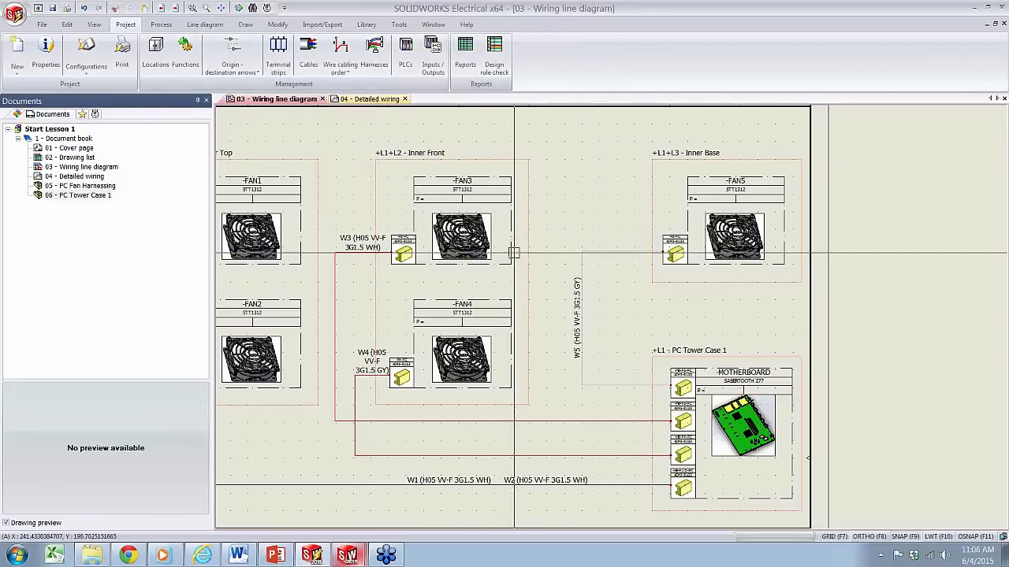
Switch to the 214 assembly in SOLIDWORKS
scroll(441, 441, up, 2)
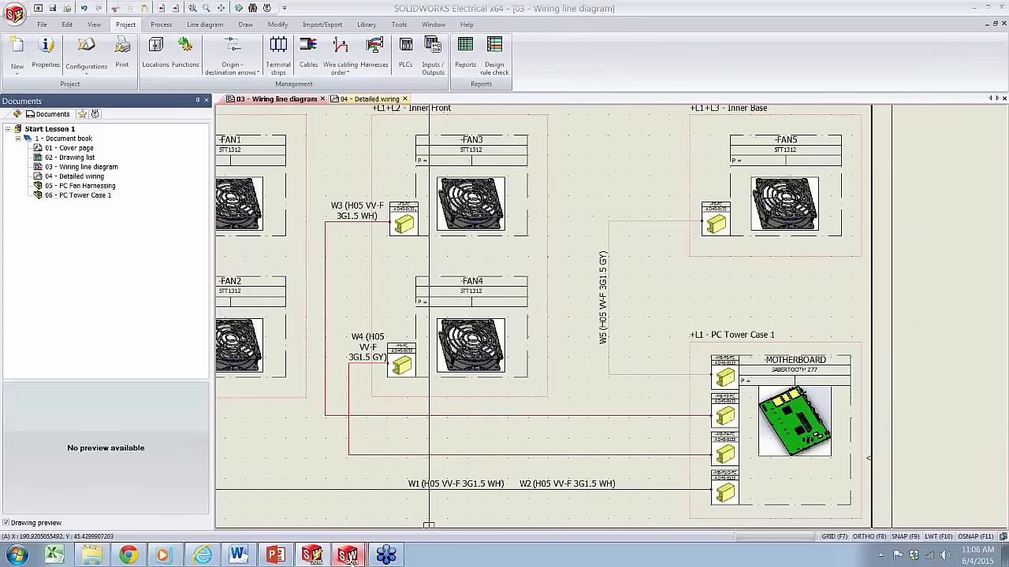
mouse_move(327, 542)
click(323, 508)
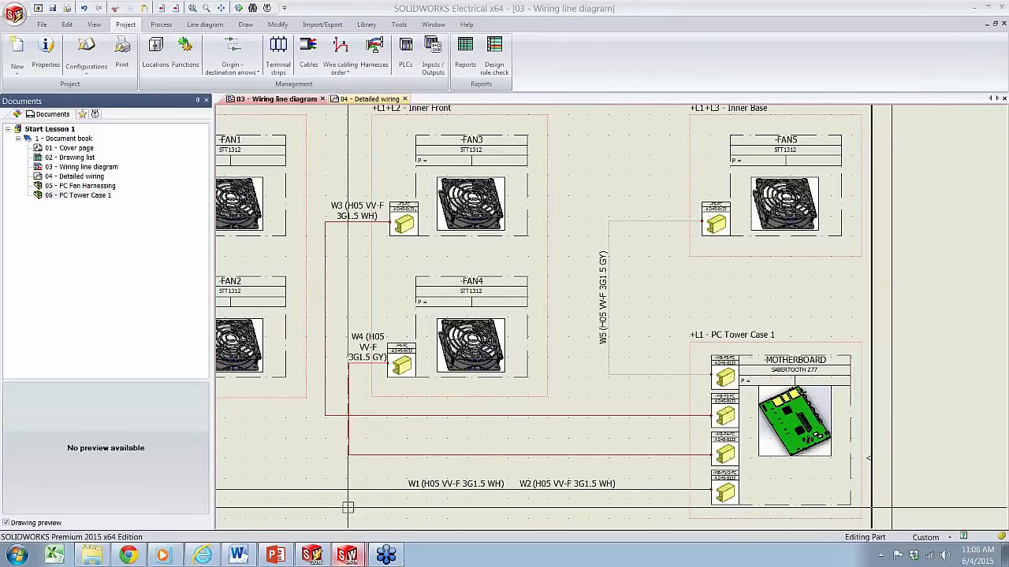
Examine the routing paths in the housing between the fans, clips and motherboard connectors, including the F5-FC connector
scroll(533, 257, down, 3)
scroll(543, 236, up, 6)
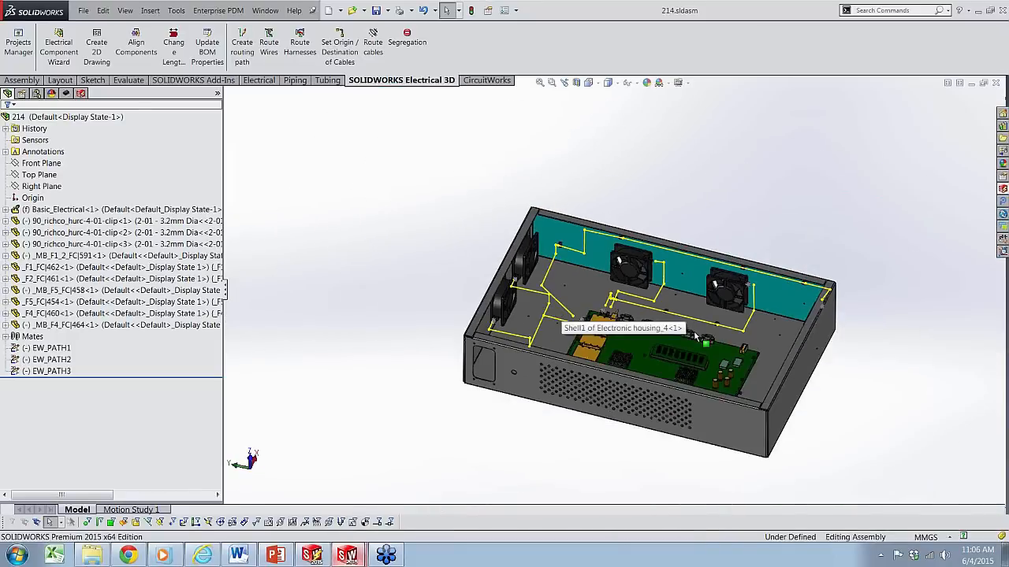
scroll(648, 325, down, 2)
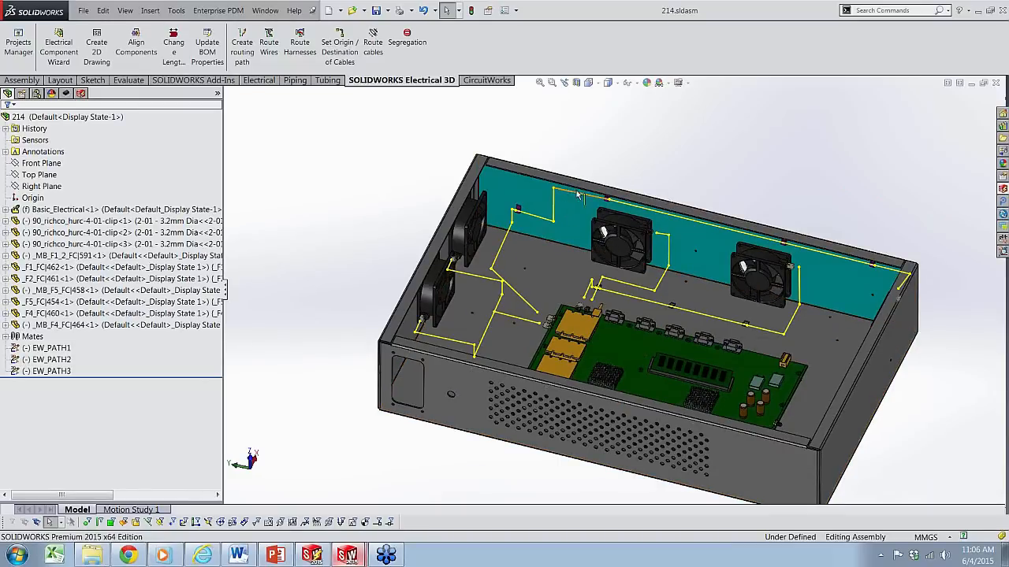
scroll(723, 288, up, 2)
scroll(636, 281, down, 3)
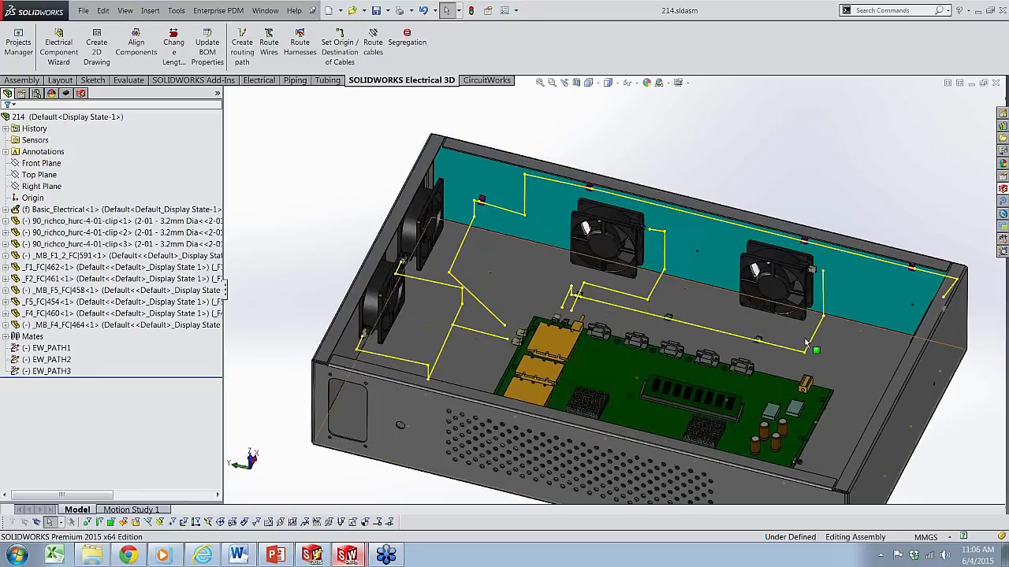
scroll(611, 283, up, 2)
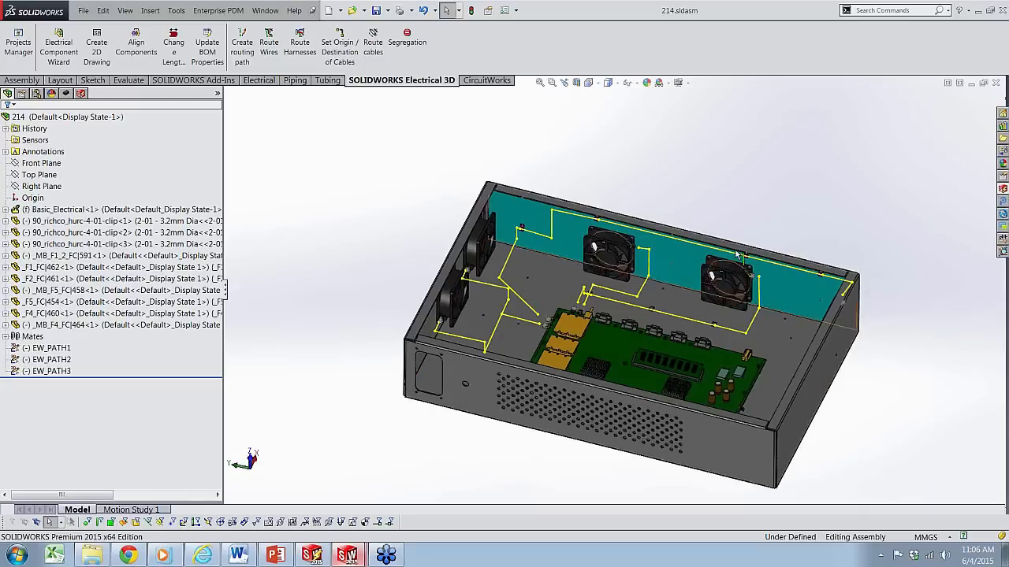
scroll(687, 295, down, 2)
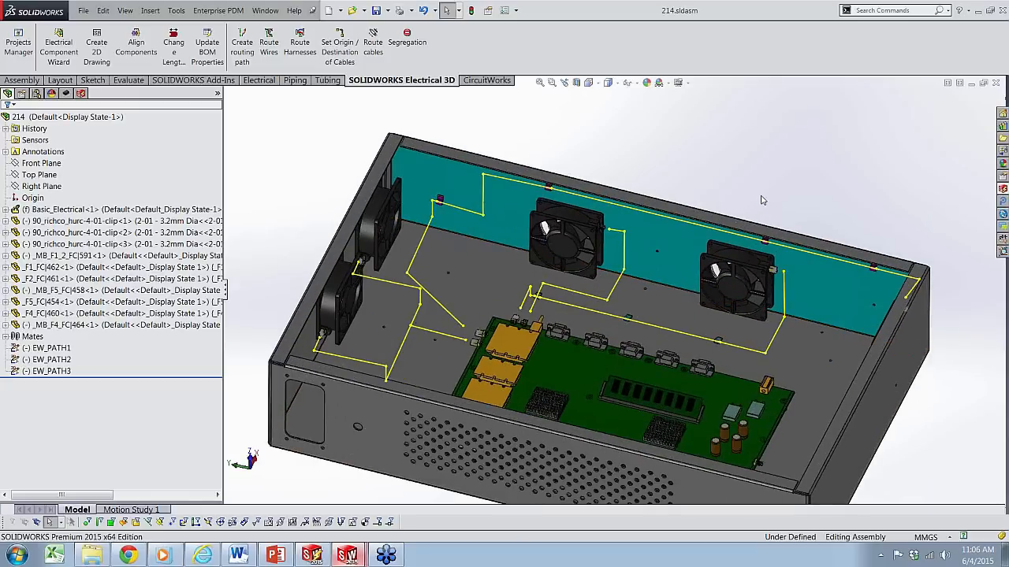
scroll(535, 330, down, 2)
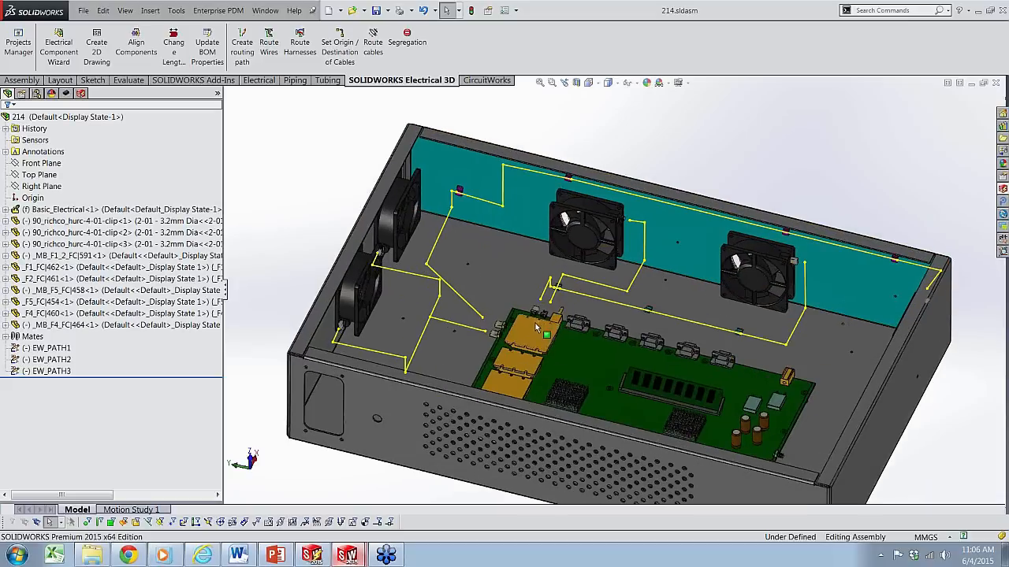
scroll(524, 329, down, 2)
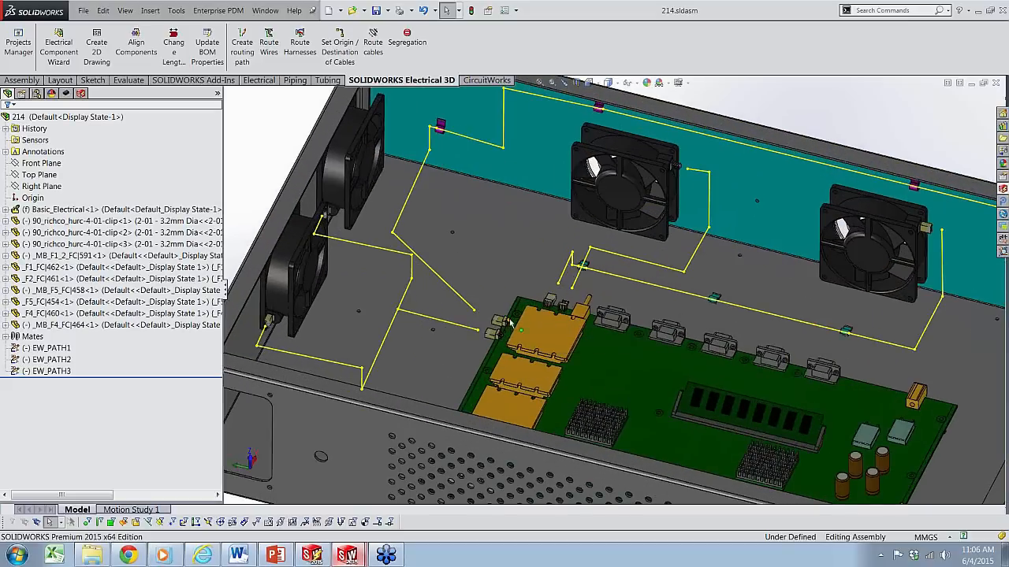
scroll(606, 347, up, 3)
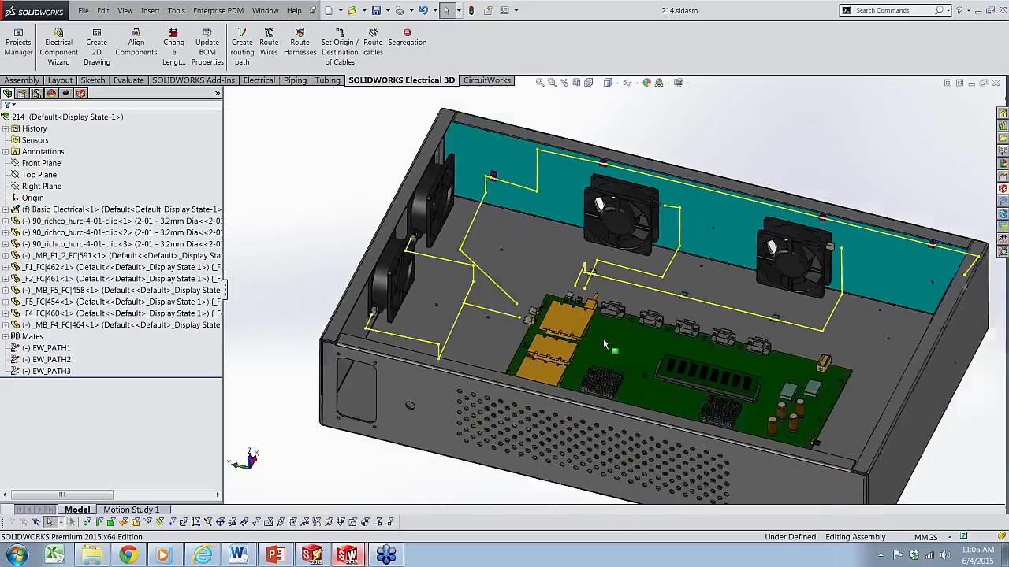
middle_drag(770, 335, 808, 372)
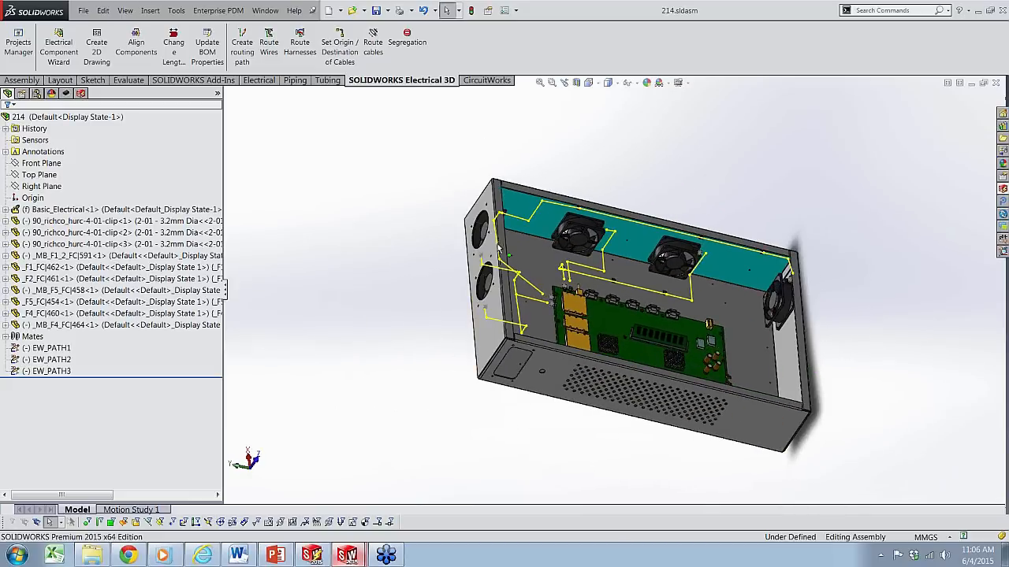
scroll(659, 221, down, 3)
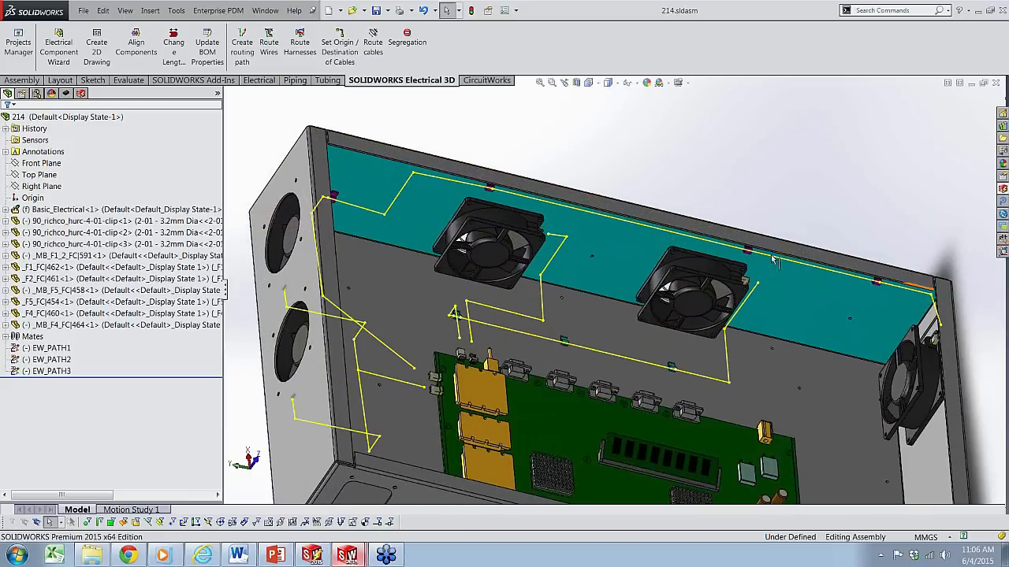
scroll(817, 276, up, 1)
scroll(819, 315, down, 2)
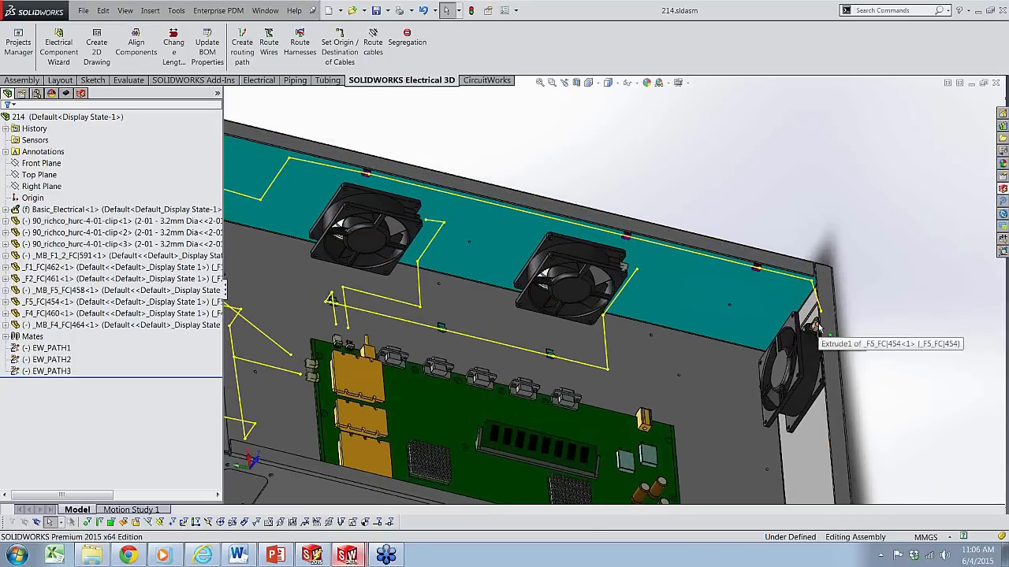
scroll(560, 292, up, 3)
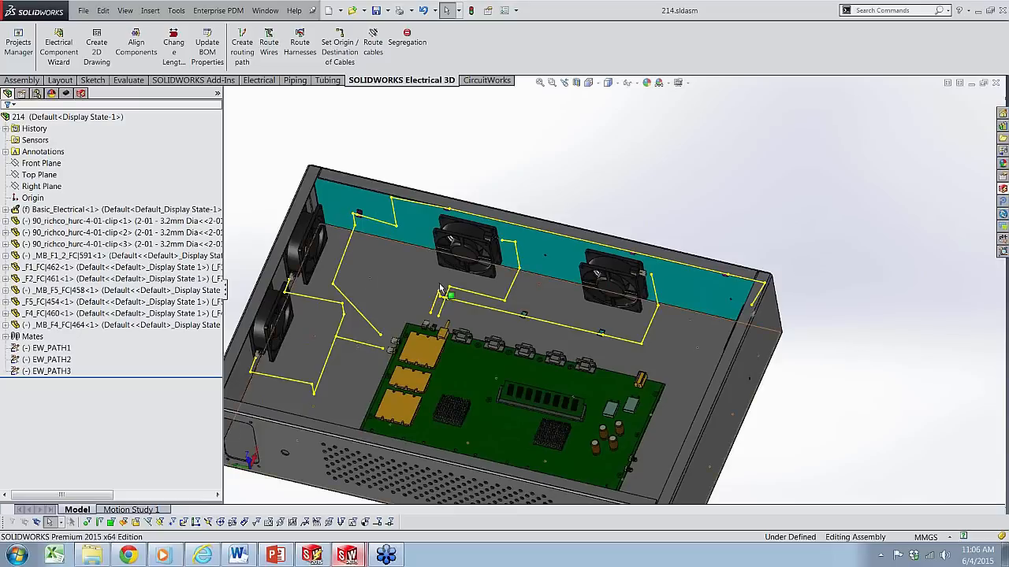
Check the cable and components of harness H5 in the harness selector, and route only that harness in the assembly
click(300, 48)
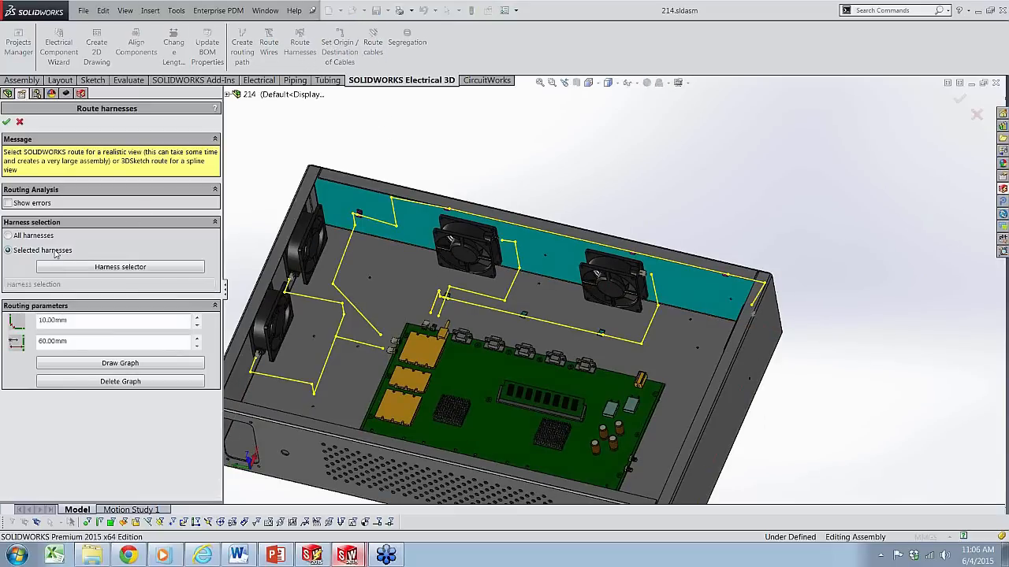
click(86, 268)
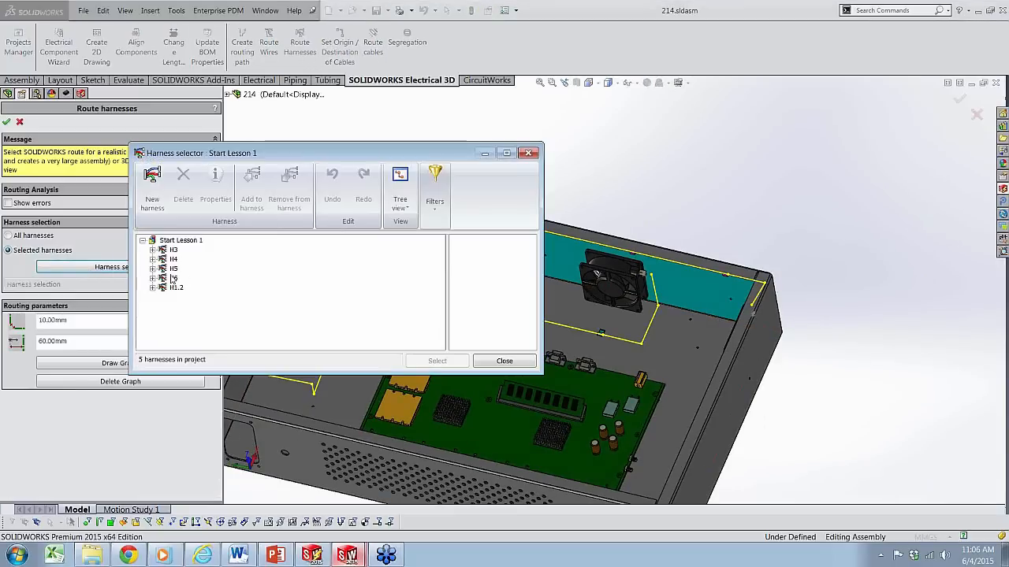
click(174, 270)
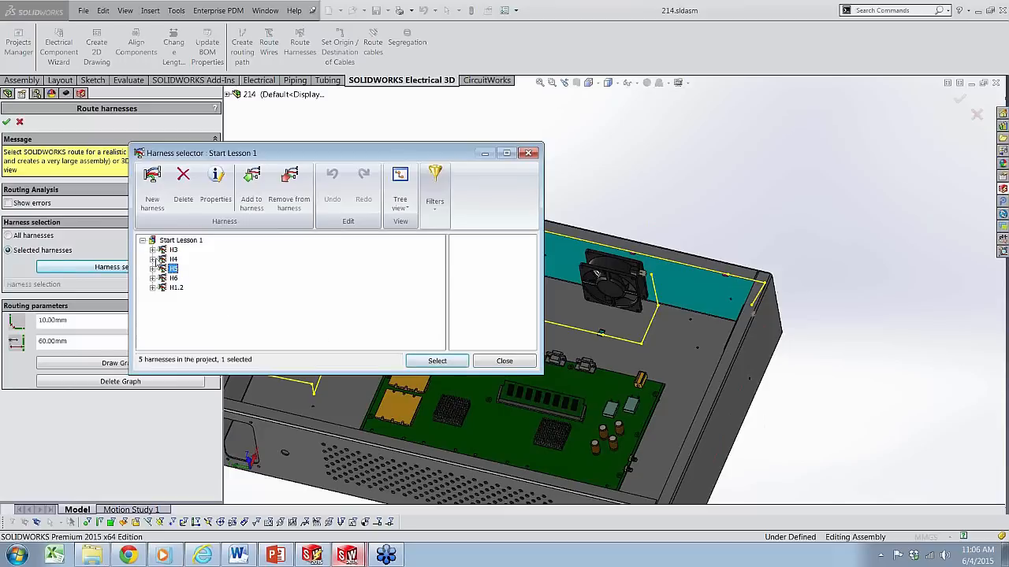
click(152, 270)
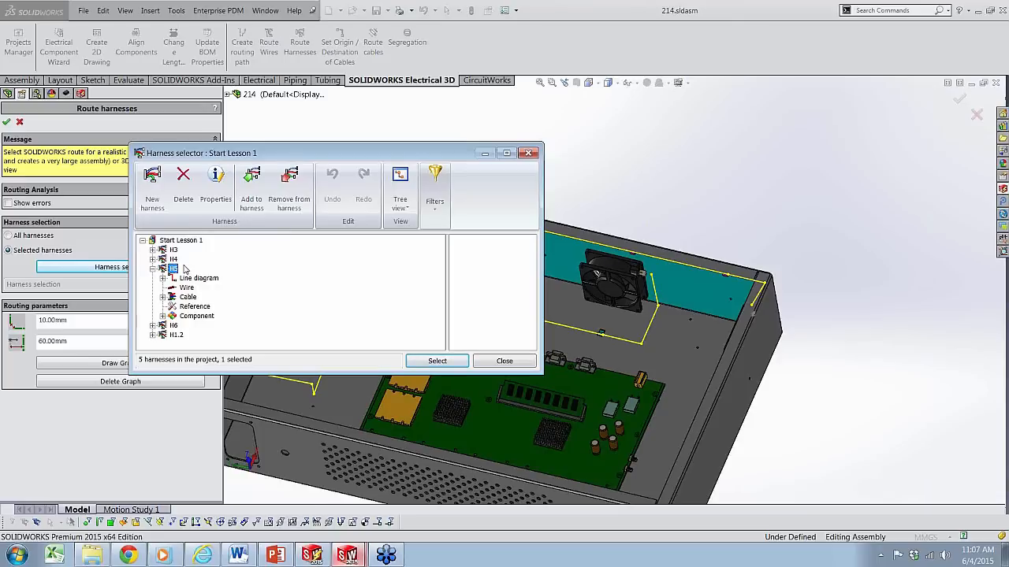
click(162, 316)
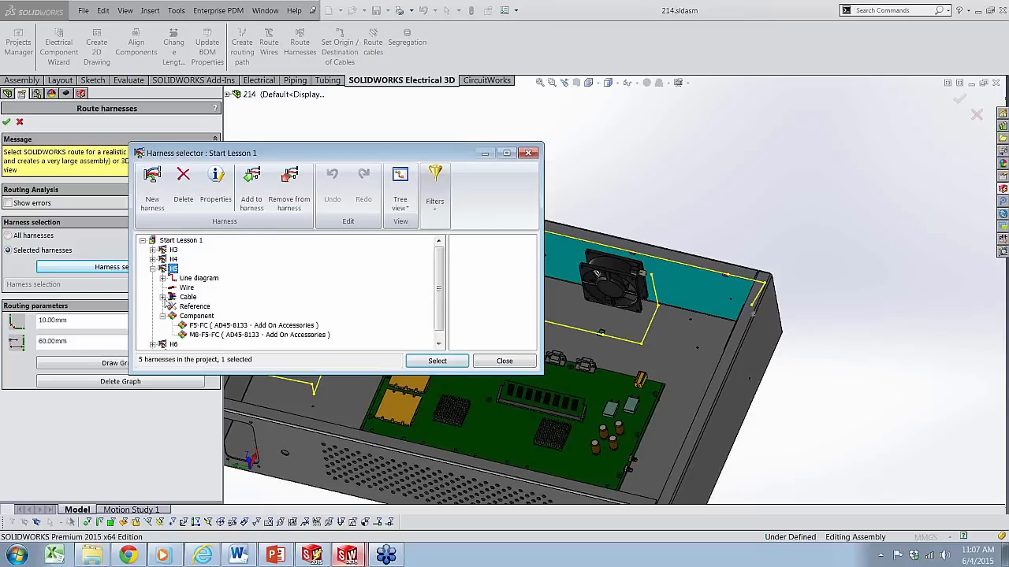
click(162, 297)
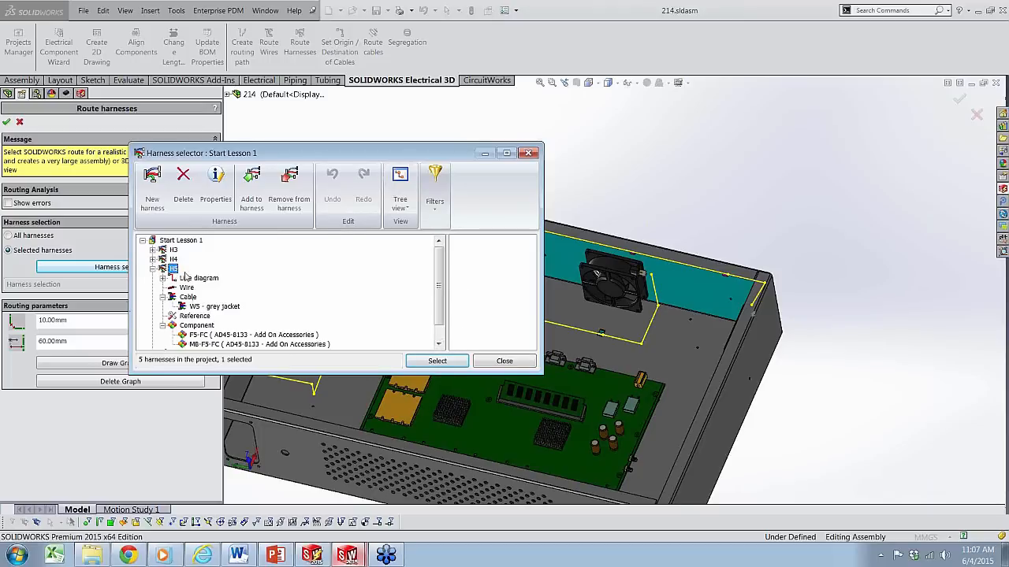
click(436, 360)
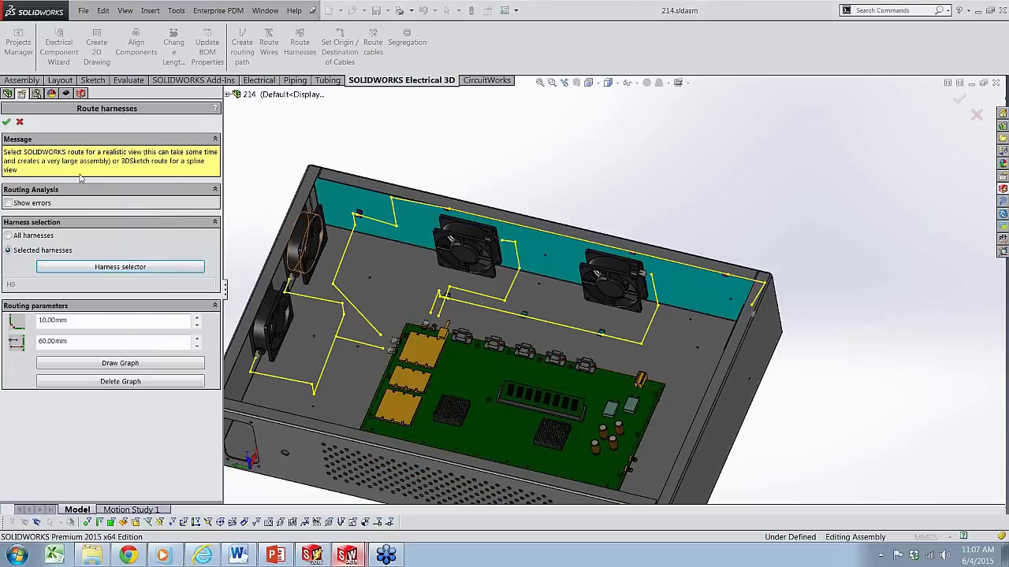
click(6, 122)
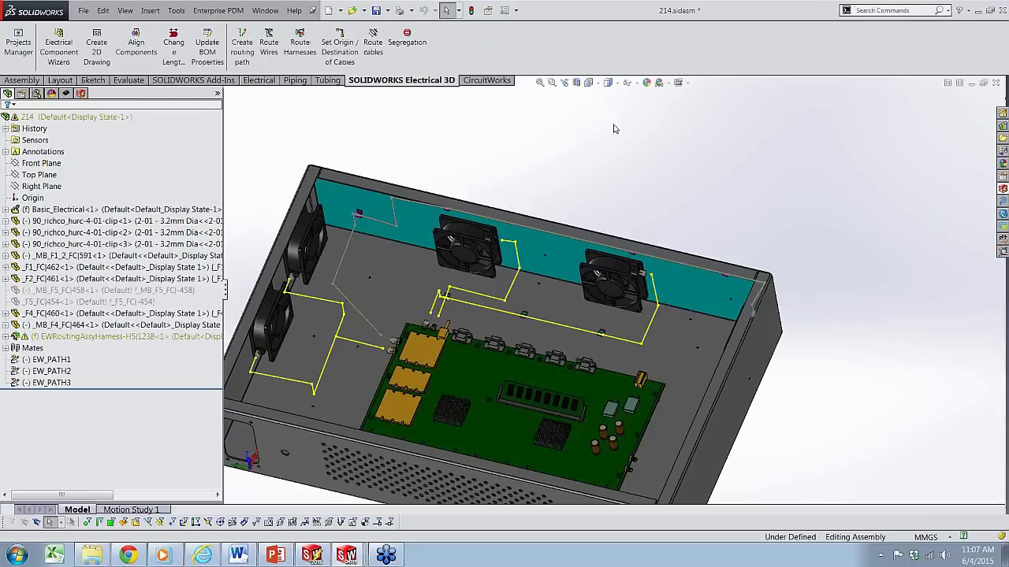
Examine the routed H5 cable where it runs from the motherboard connector up to the first clip on the rear panel
scroll(394, 304, down, 2)
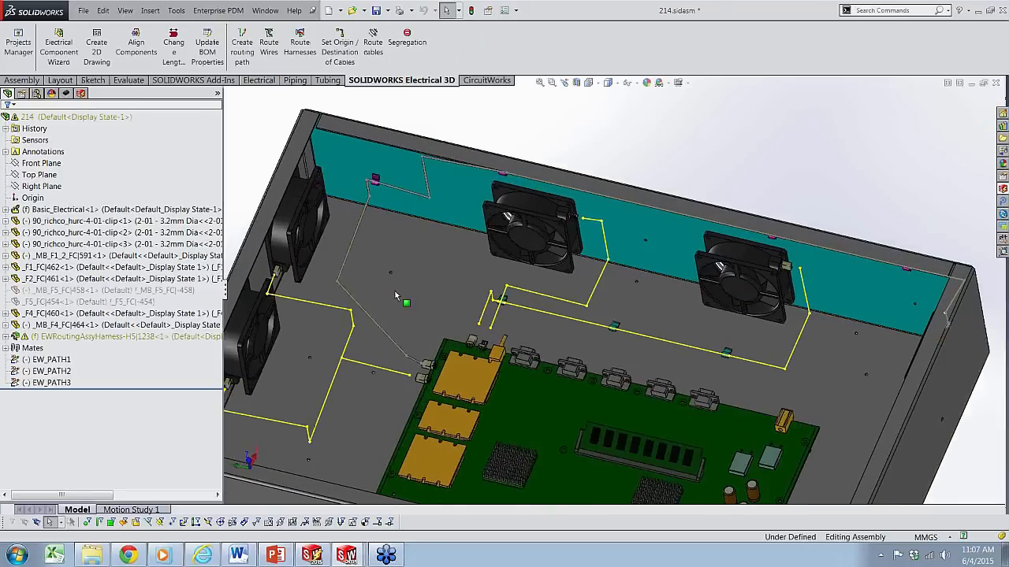
scroll(431, 363, down, 4)
scroll(563, 300, up, 1)
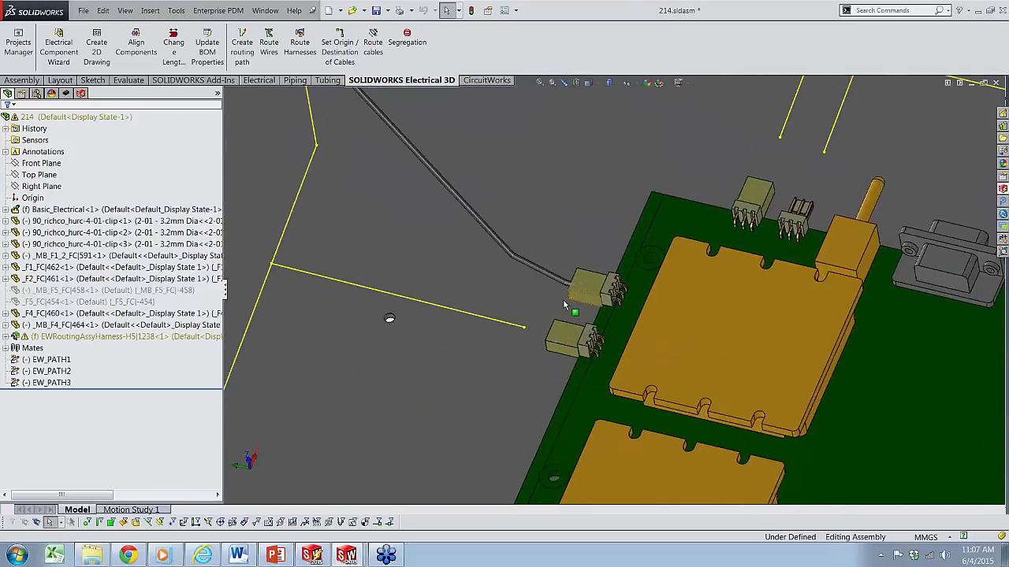
scroll(599, 298, up, 4)
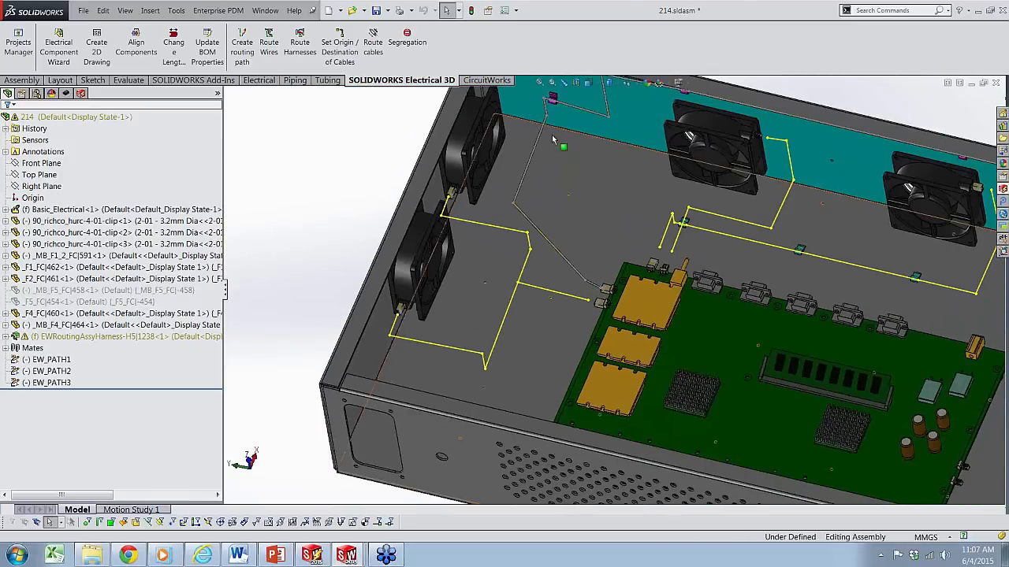
scroll(621, 246, up, 5)
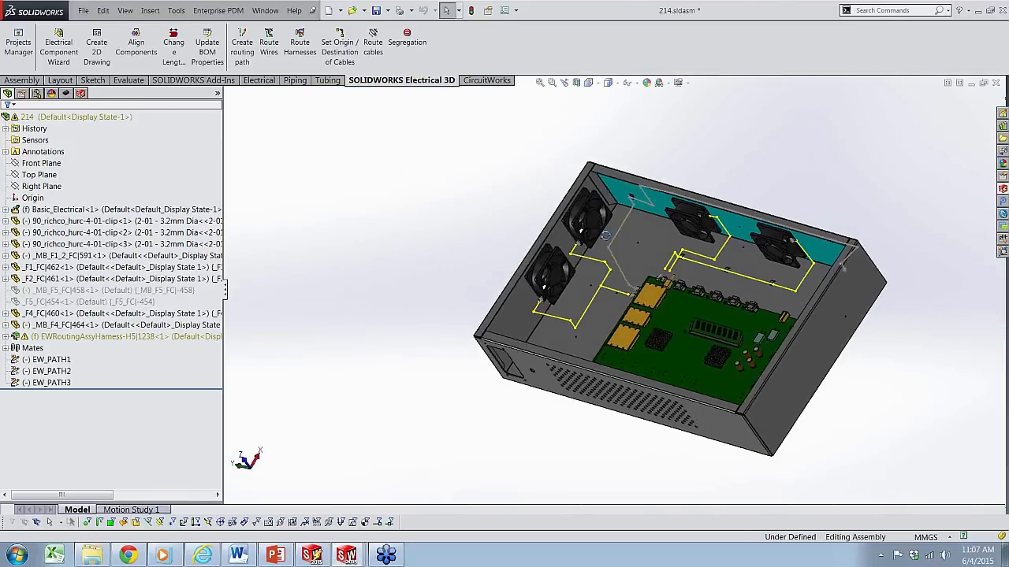
middle_drag(620, 218, 657, 227)
scroll(602, 269, down, 4)
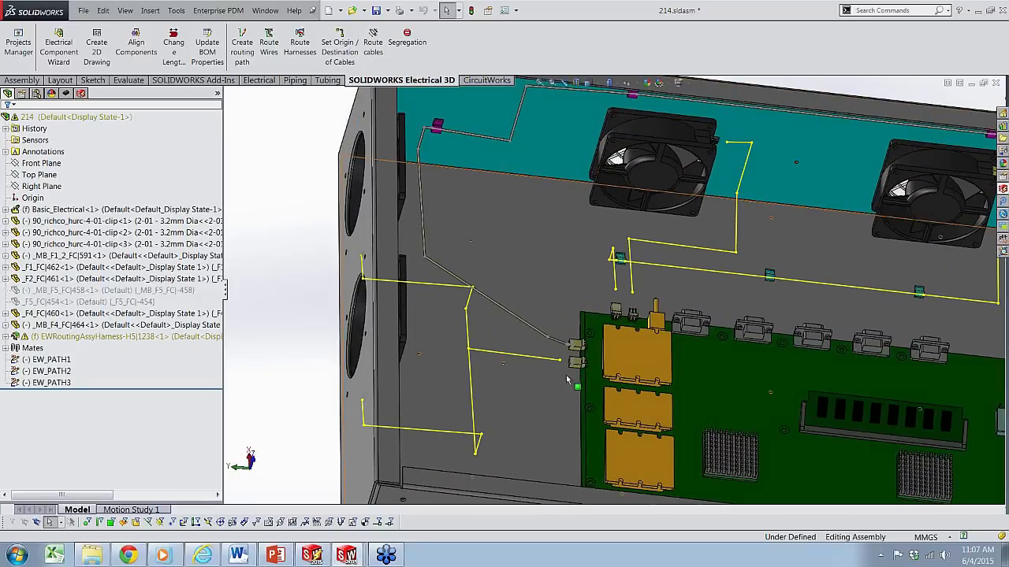
scroll(569, 347, up, 3)
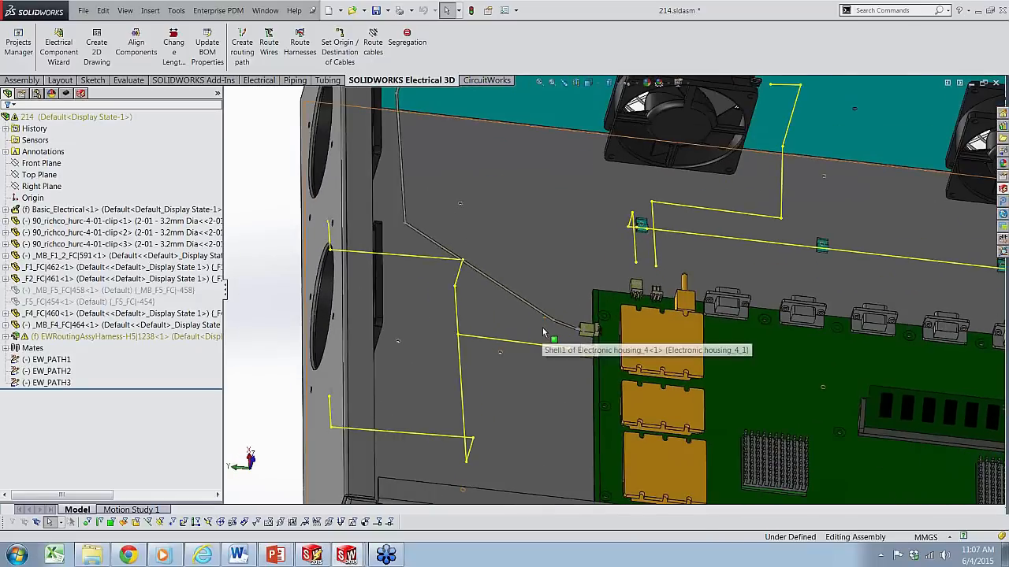
scroll(486, 270, up, 2)
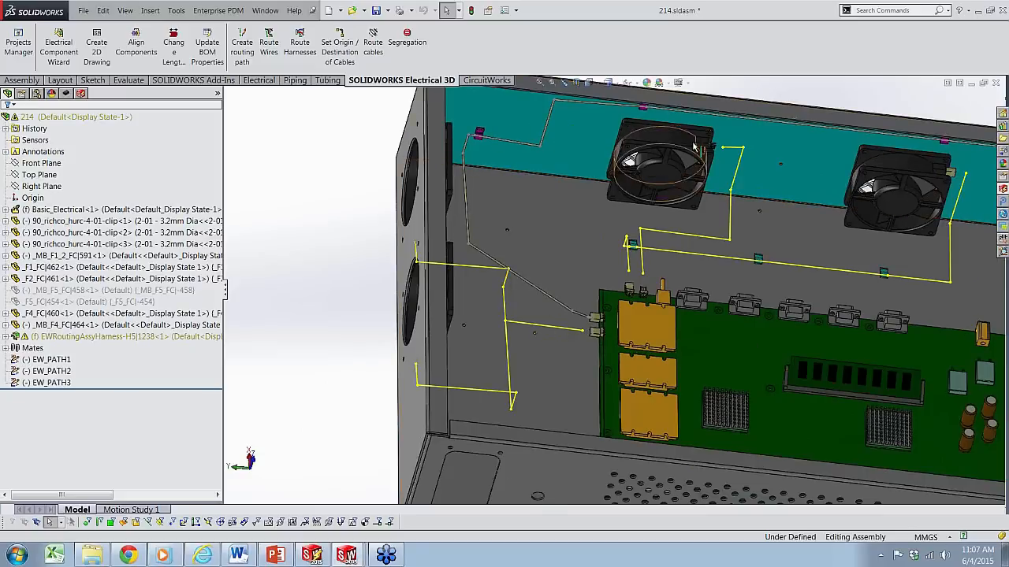
Examine the routed H5 cable along the remaining clips to the F5-FC connector at the fan in the housing corner
scroll(785, 207, up, 2)
scroll(806, 250, up, 3)
middle_drag(806, 252, 838, 243)
scroll(815, 266, down, 5)
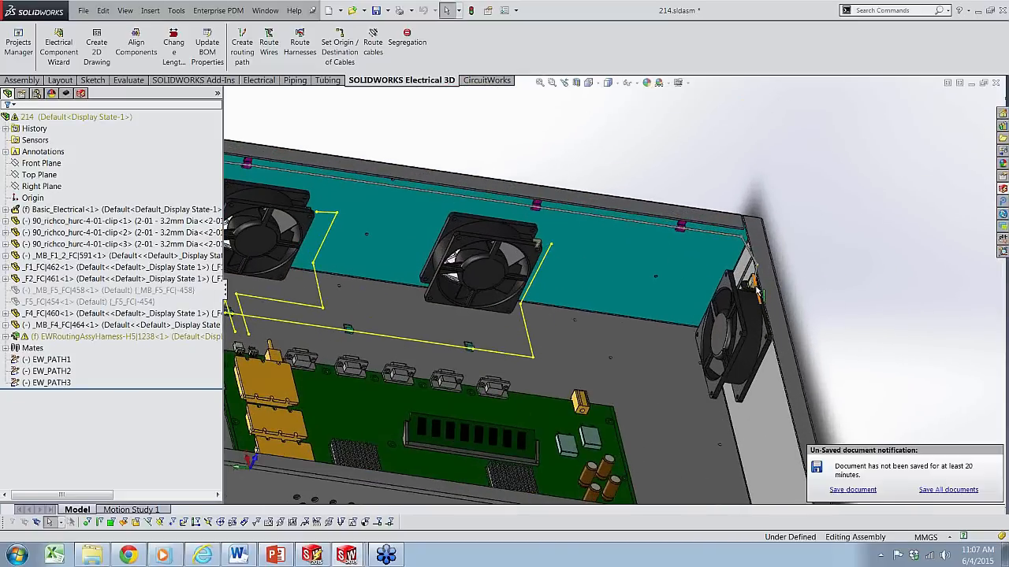
scroll(759, 294, down, 3)
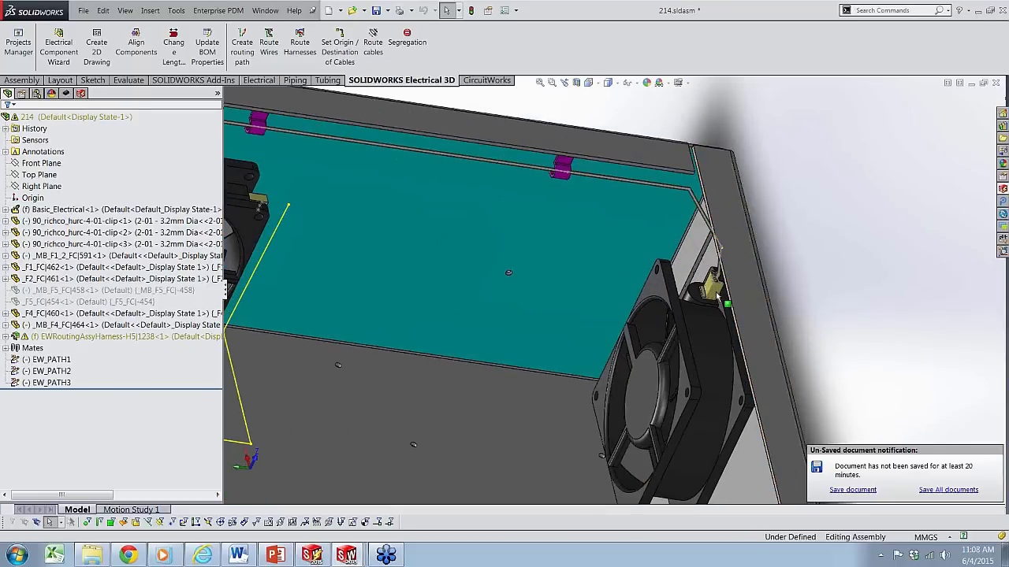
scroll(713, 293, up, 4)
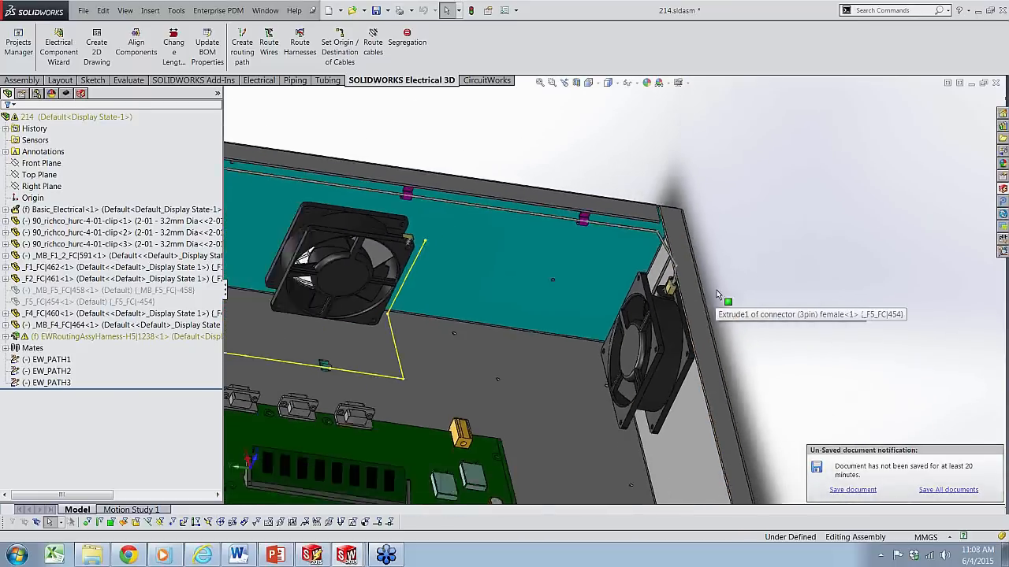
scroll(512, 169, up, 6)
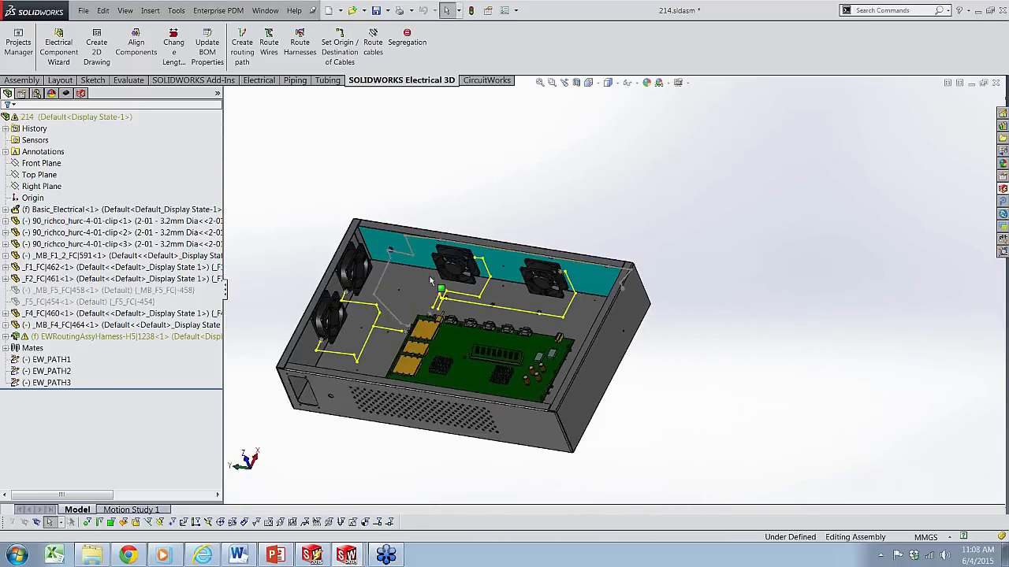
middle_drag(398, 276, 432, 278)
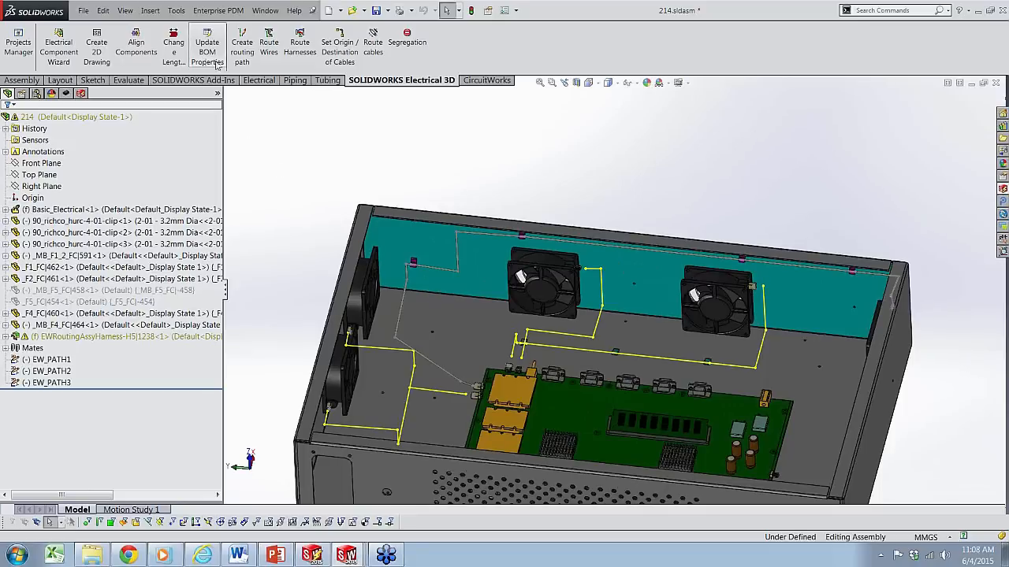
Flatten the H5 route as an Annotation type with 3D connectors and drawing options enabled, and add a wire/cable length field to the BOM
click(261, 81)
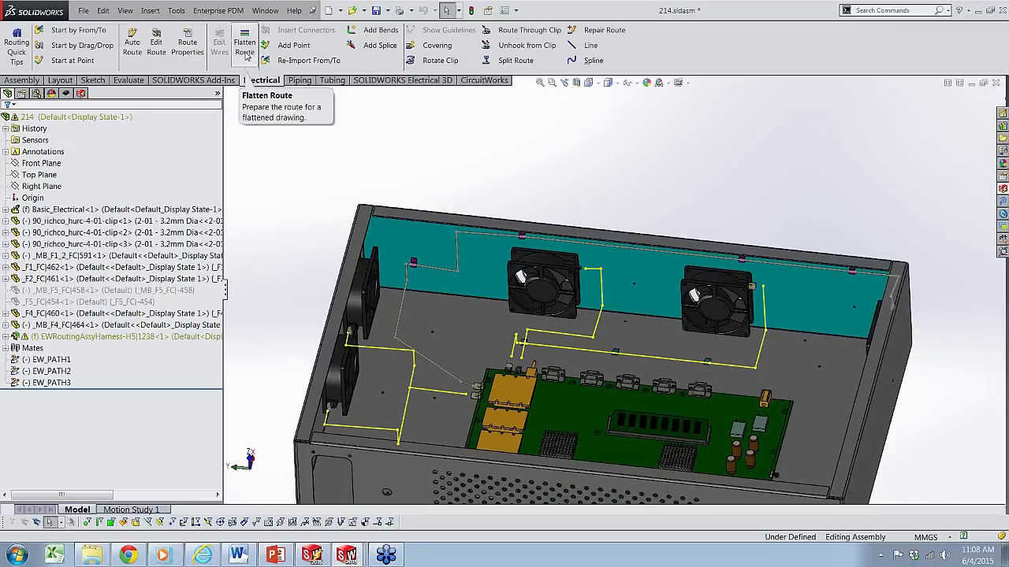
click(245, 55)
click(116, 63)
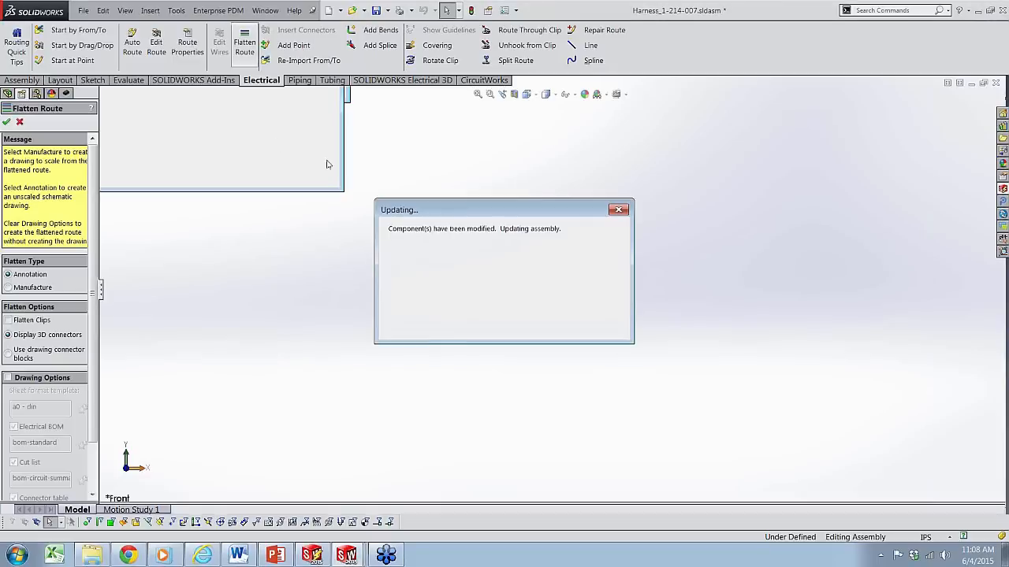
scroll(91, 178, down, 1)
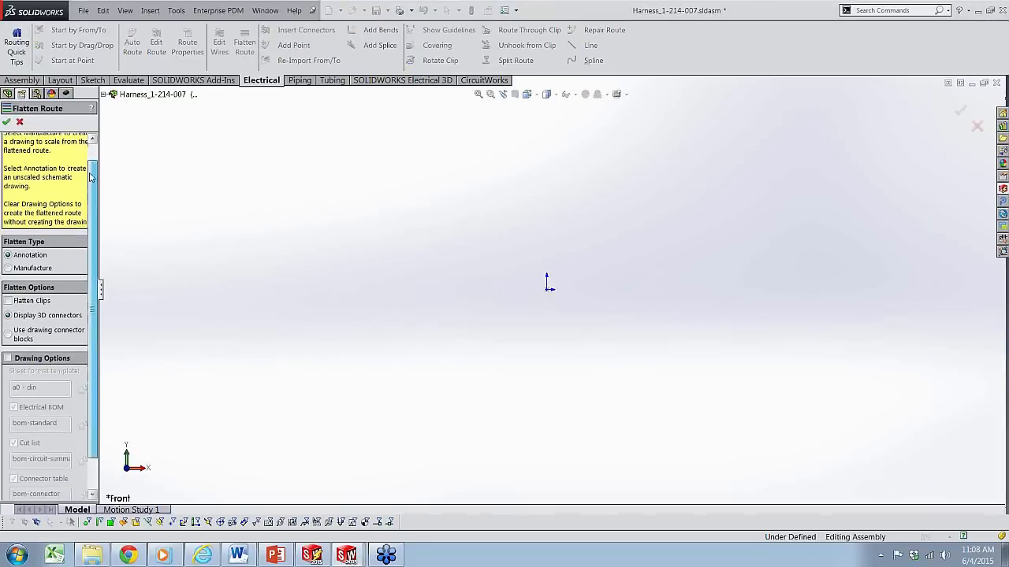
scroll(91, 178, down, 1)
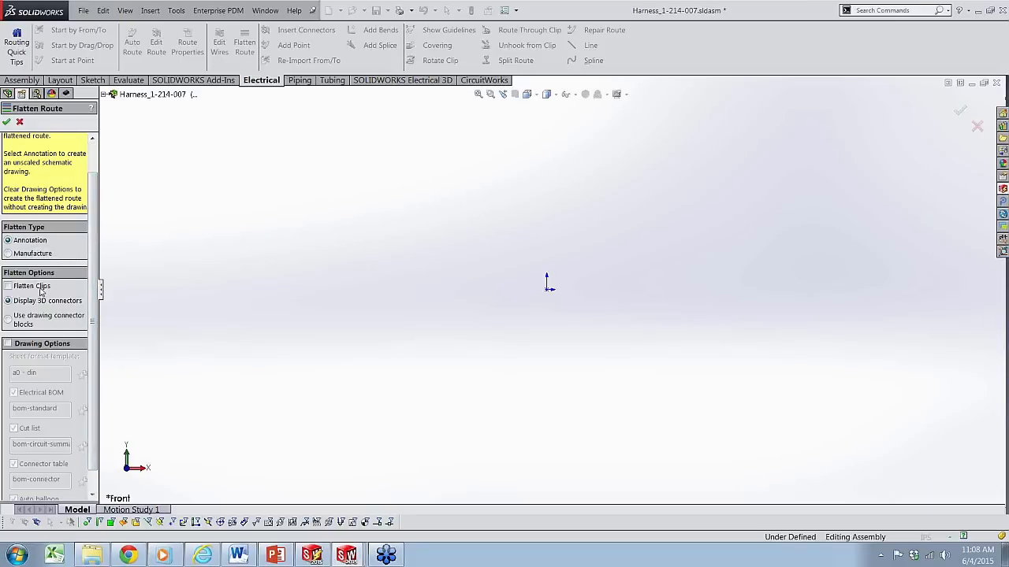
click(16, 345)
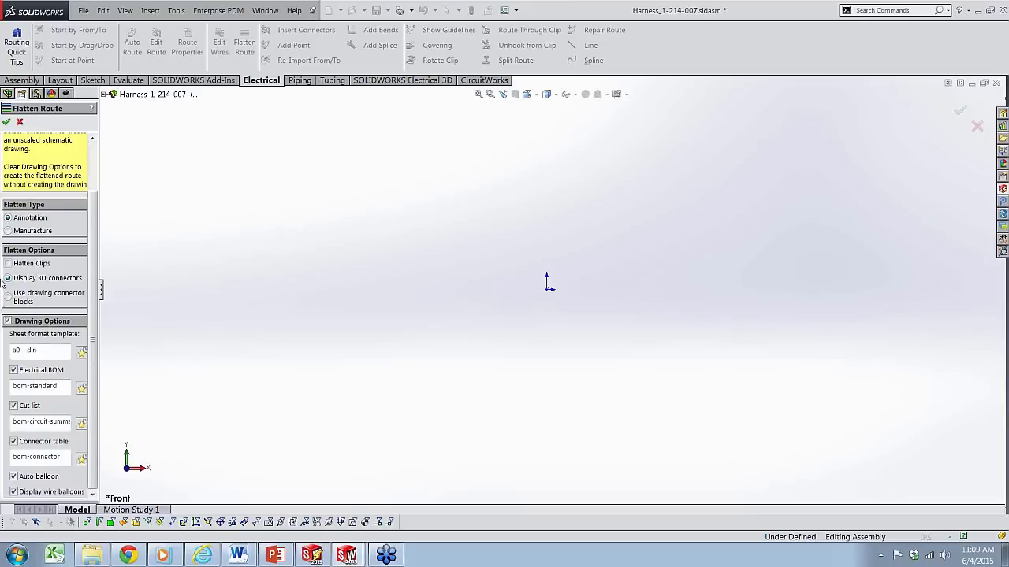
click(7, 122)
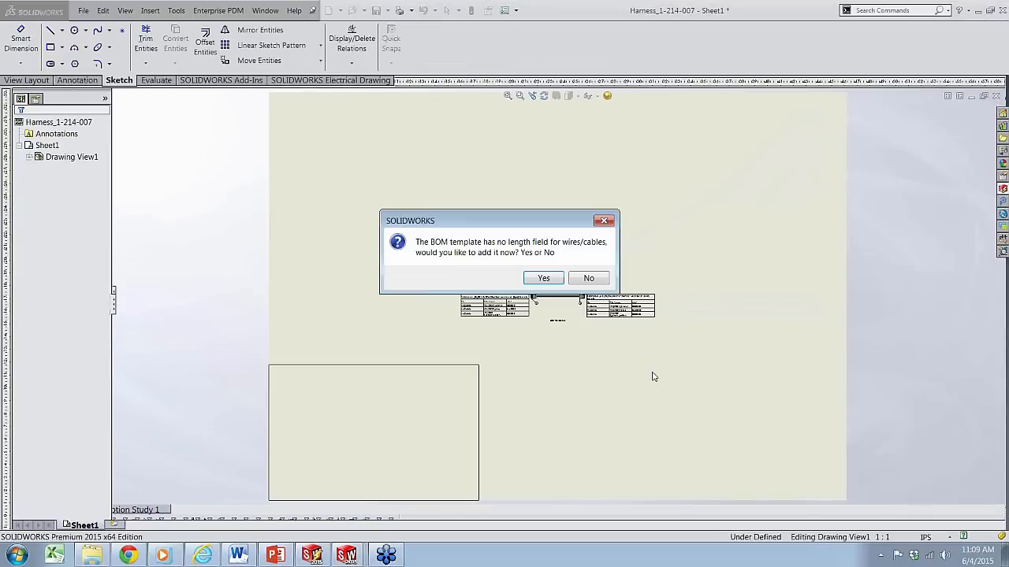
click(542, 278)
Move the two connector tables in the harness drawing above and left of the flattened harness, one below the other
scroll(462, 308, down, 4)
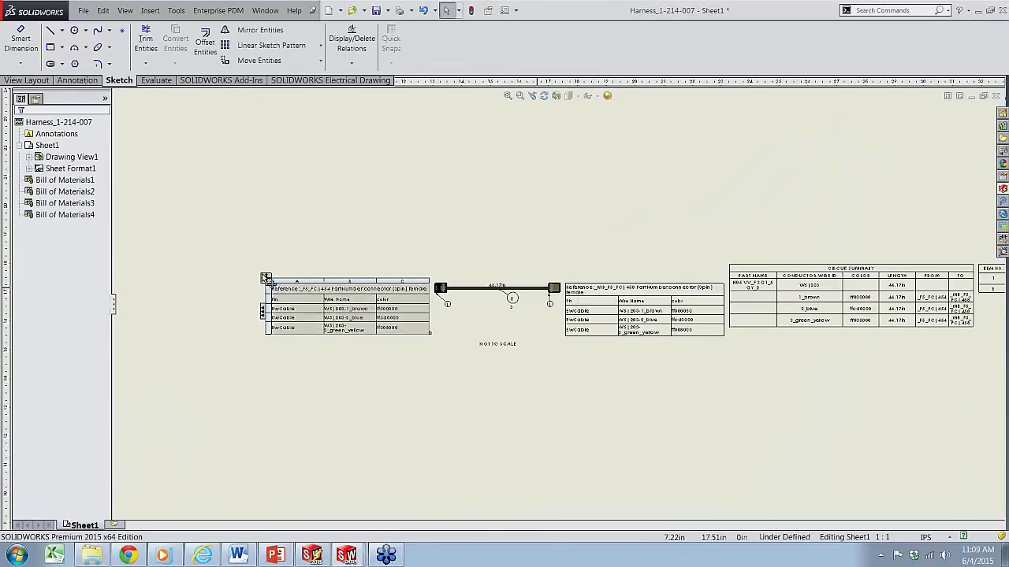
drag(268, 280, 201, 153)
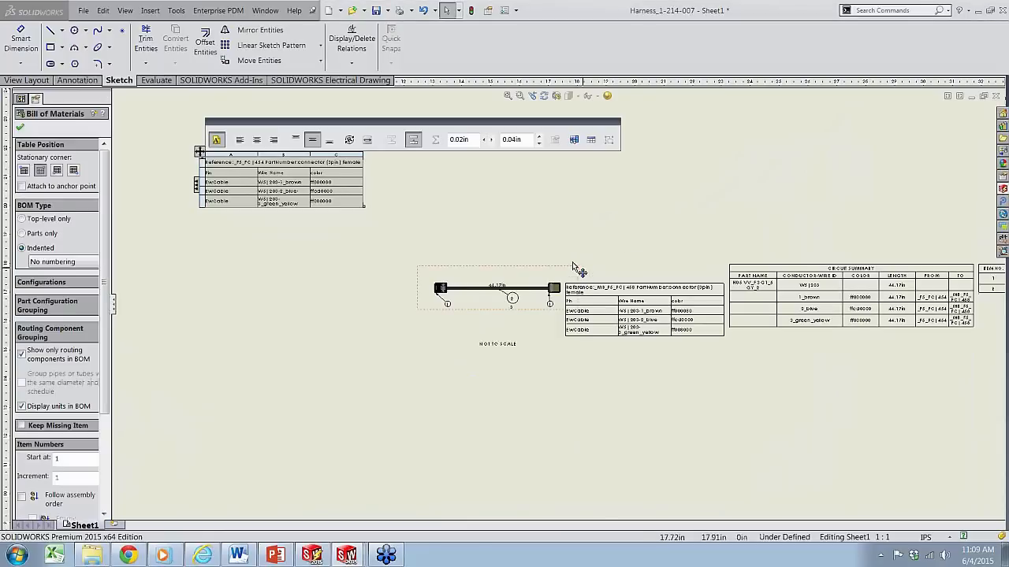
drag(564, 285, 211, 220)
click(695, 373)
Move the two connector balloons and the stacked cable balloon clear of the flattened harness
scroll(750, 370, down, 3)
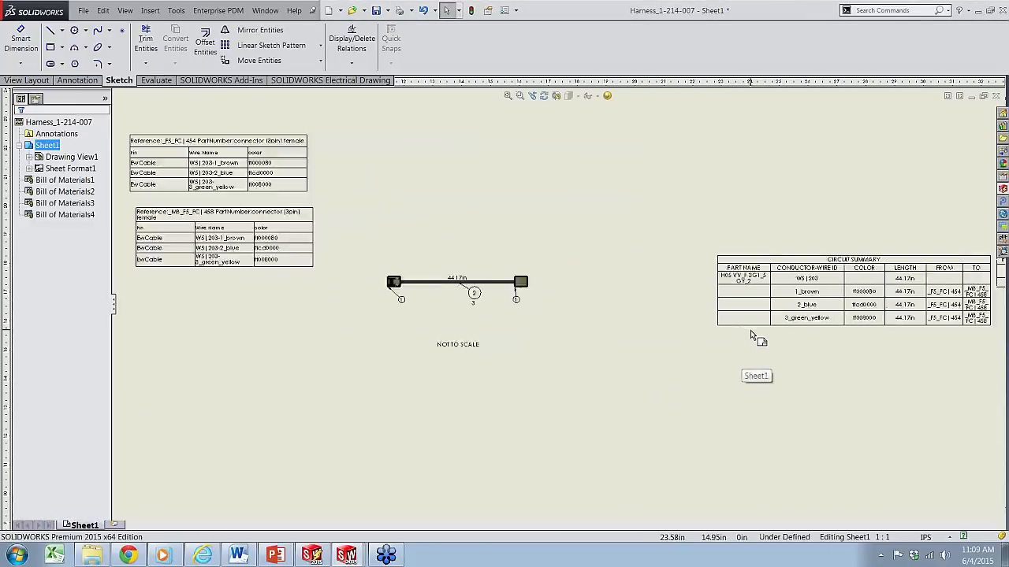
click(387, 268)
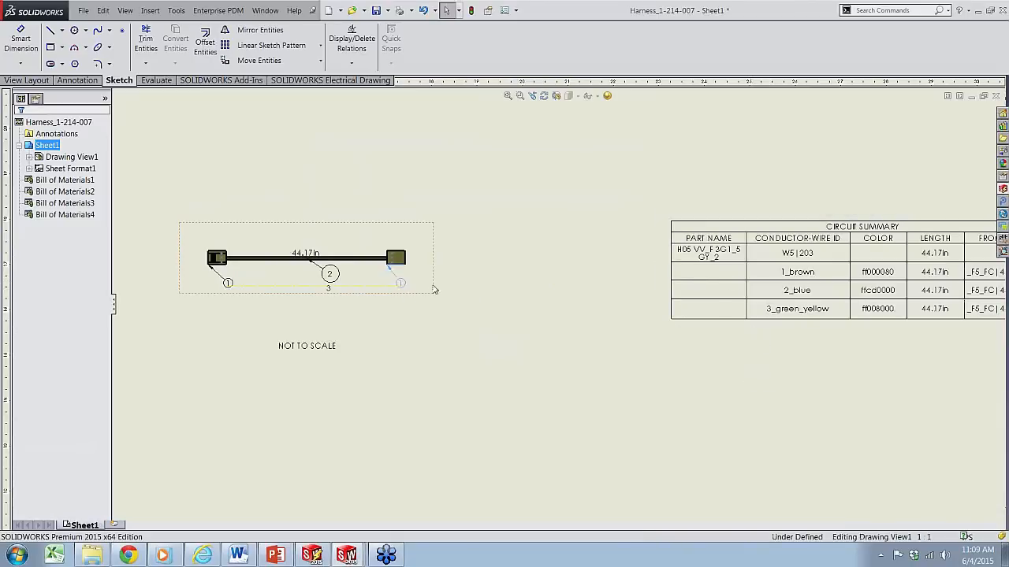
click(482, 175)
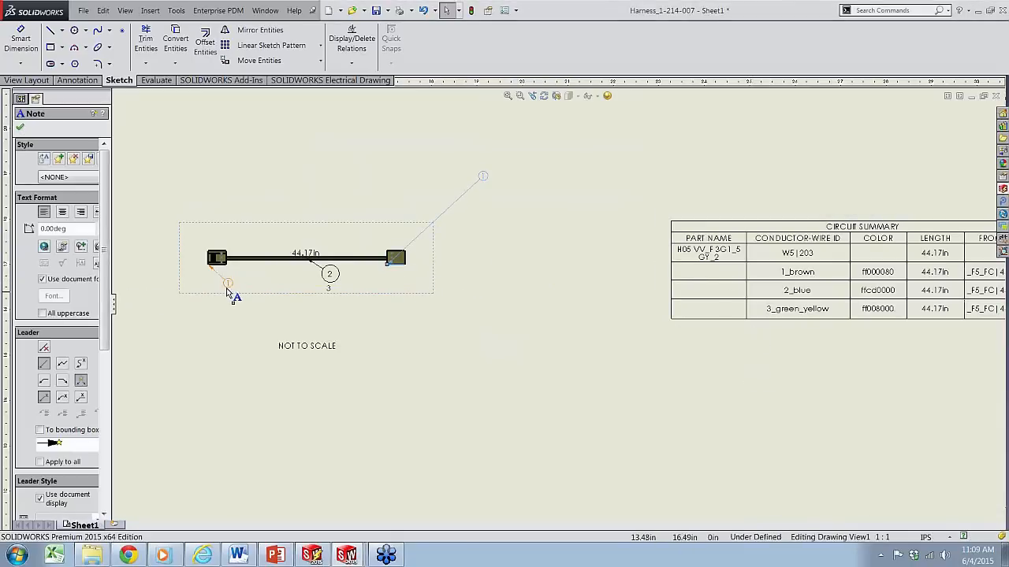
drag(226, 284, 170, 310)
drag(337, 280, 324, 310)
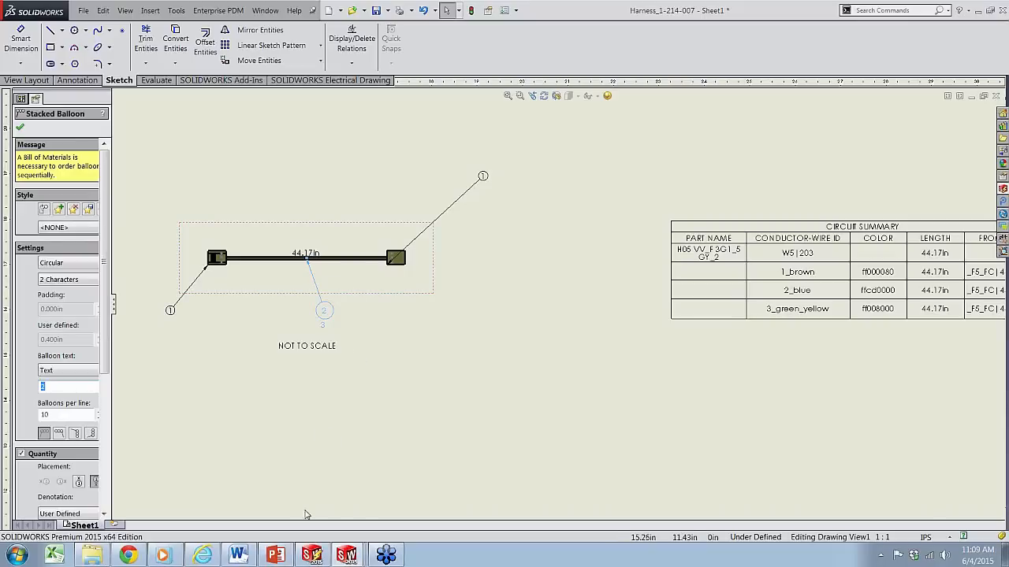
Switch to SOLIDWORKS Electrical, open the project's report manager and look over the report configurations available to add
click(347, 555)
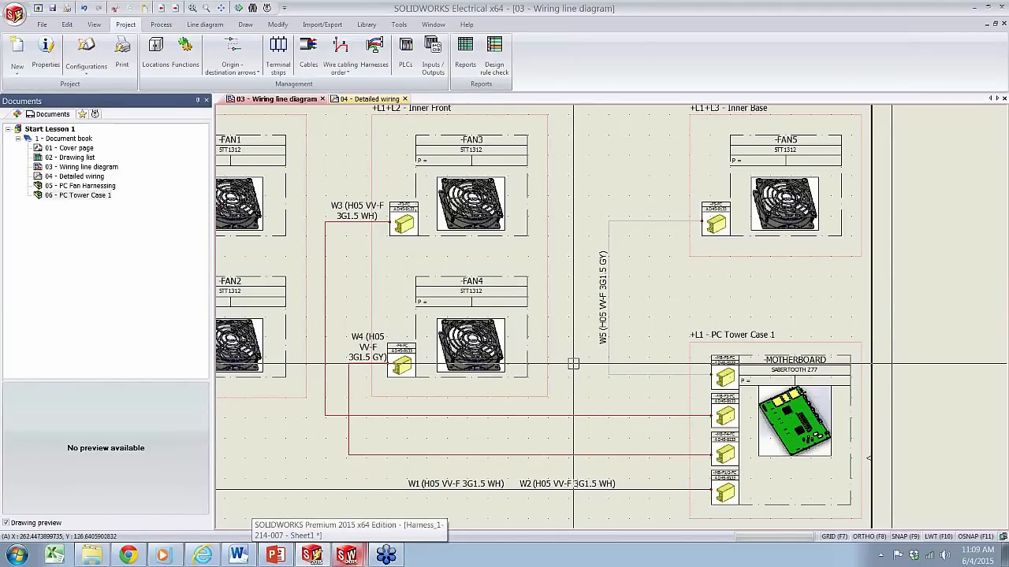
click(465, 52)
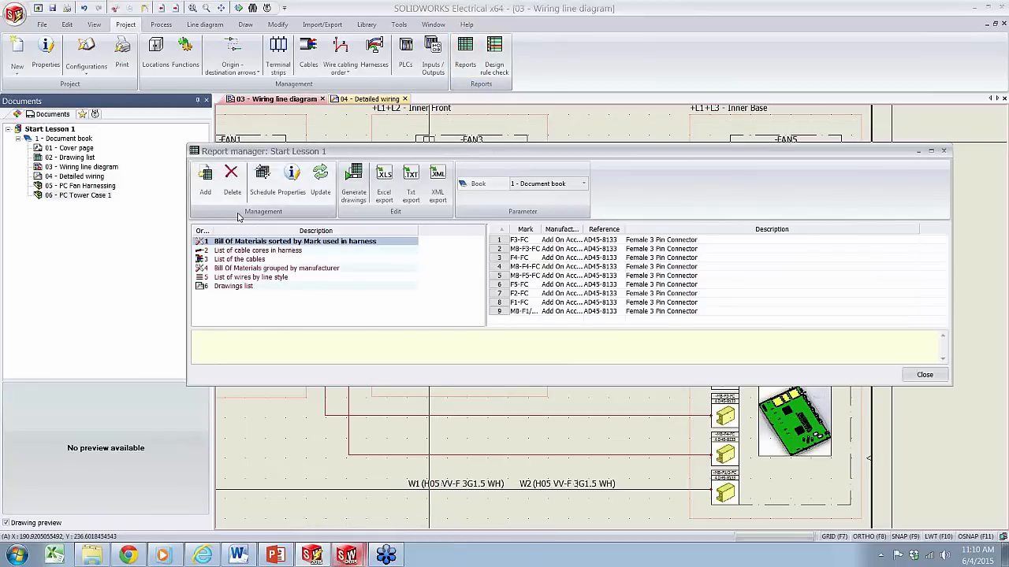
click(206, 181)
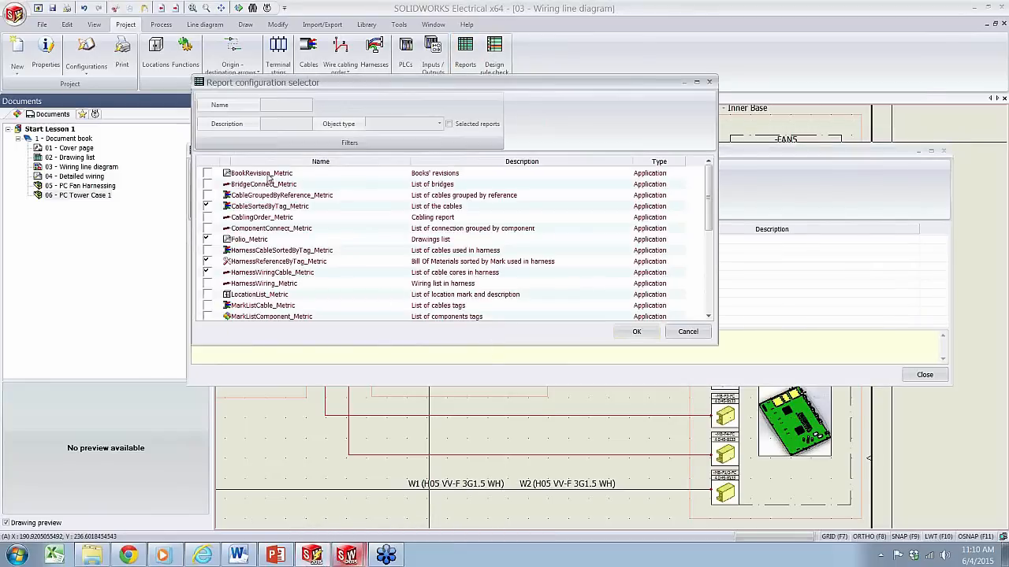
mouse_move(709, 209)
mouse_down()
mouse_move(710, 284)
mouse_move(698, 195)
mouse_up()
click(635, 332)
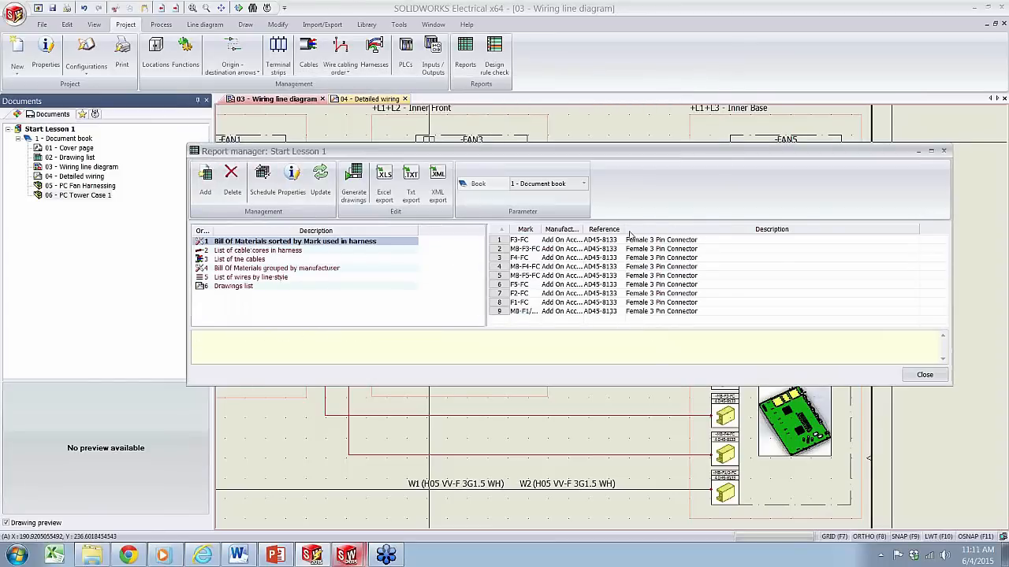
Examine the core lengths in the List of cable cores in harness report
click(277, 252)
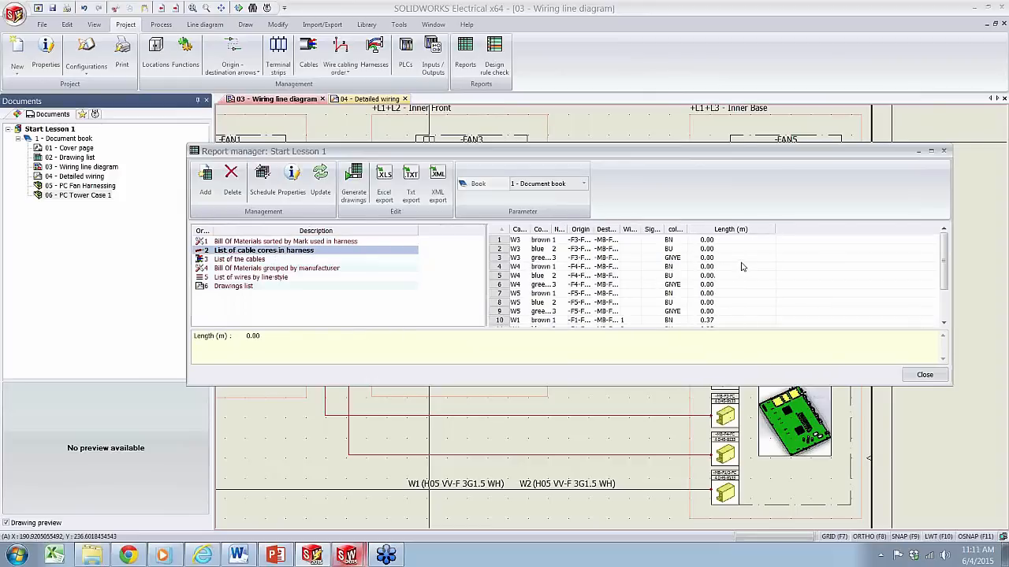
click(740, 284)
scroll(735, 243, down, 2)
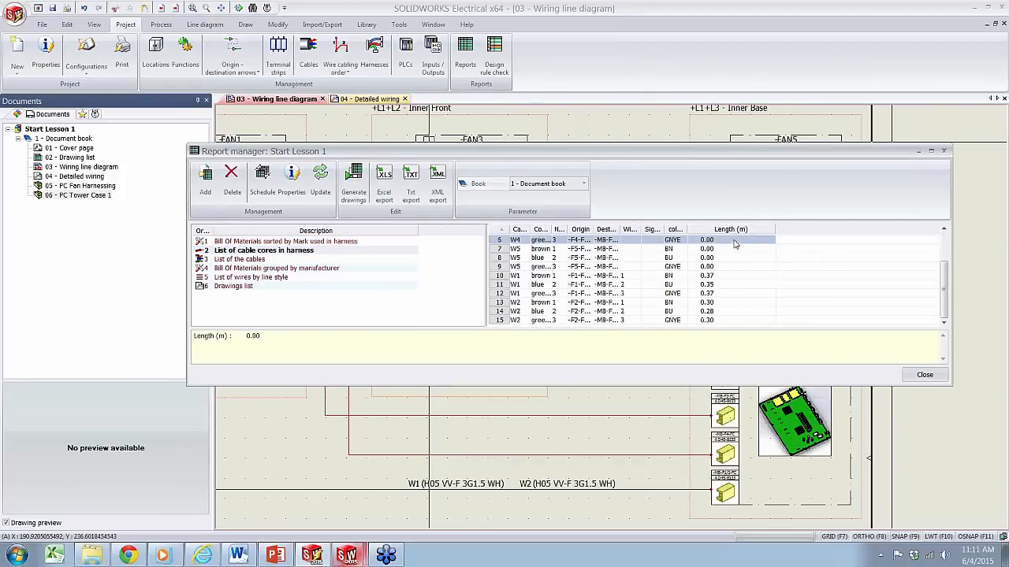
scroll(739, 285, up, 2)
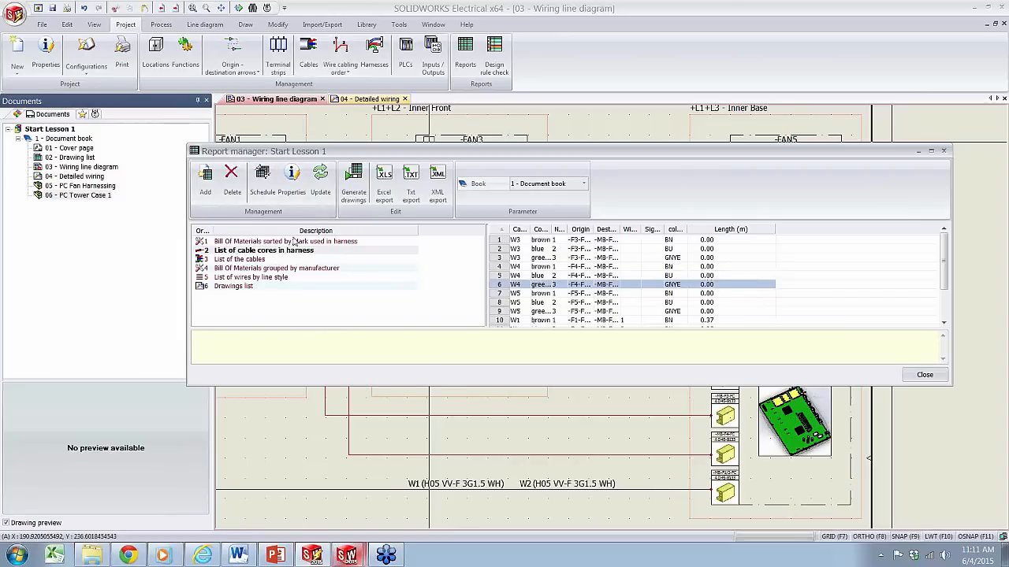
Generate a drawing of the Bill Of Materials sorted by Mark used in harness report along with the Drawings list, and close the report manager
click(353, 195)
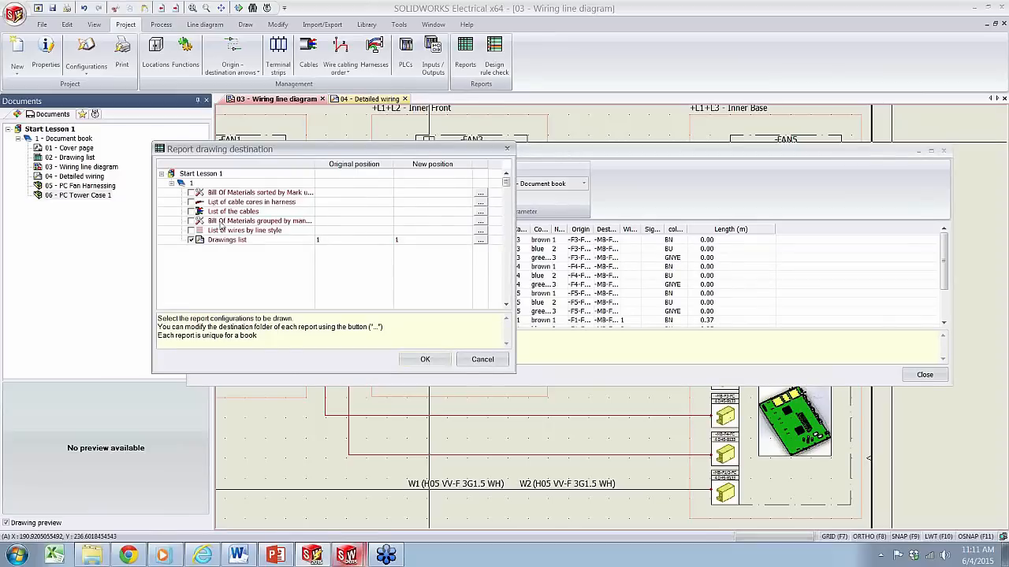
click(190, 193)
double_click(313, 163)
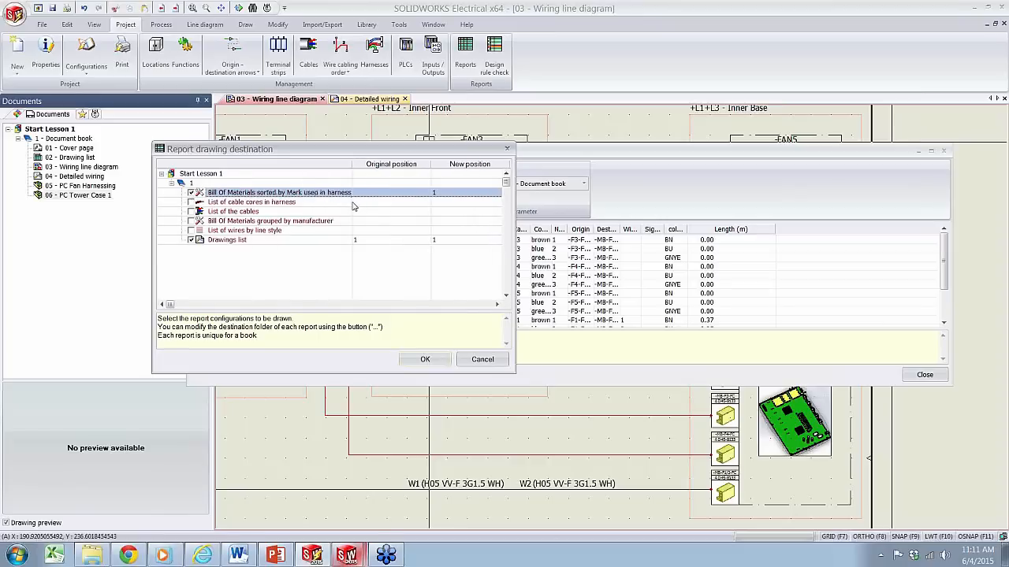
click(425, 360)
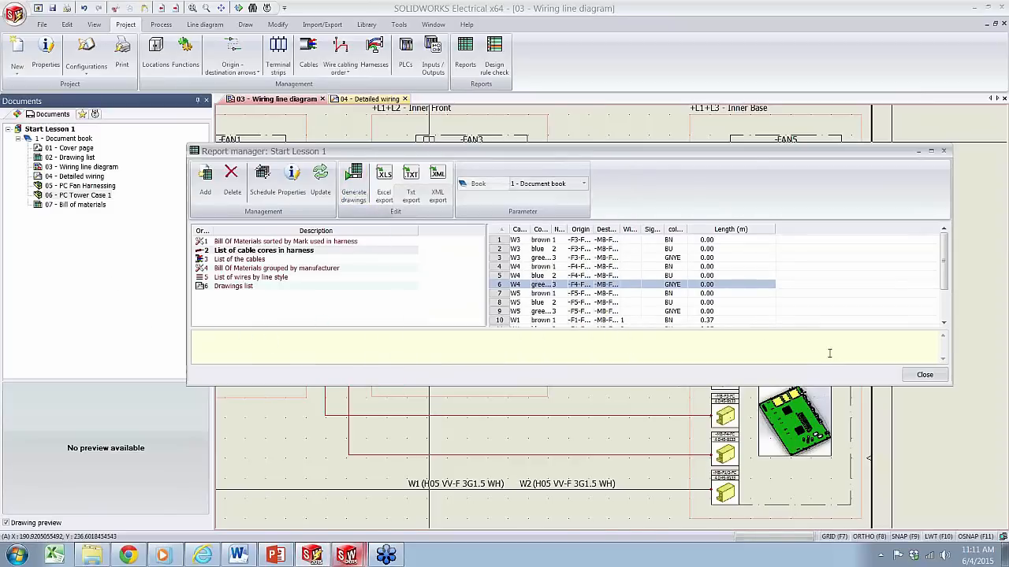
drag(740, 155, 541, 159)
click(720, 374)
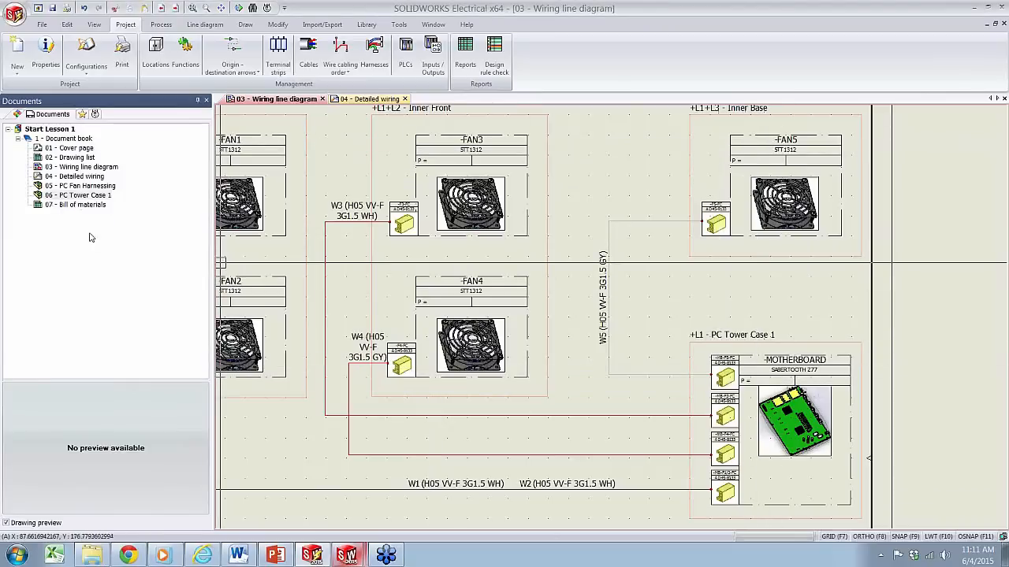
Open the 07 - Bill of materials drawing and review its connector tables for each harness
click(60, 205)
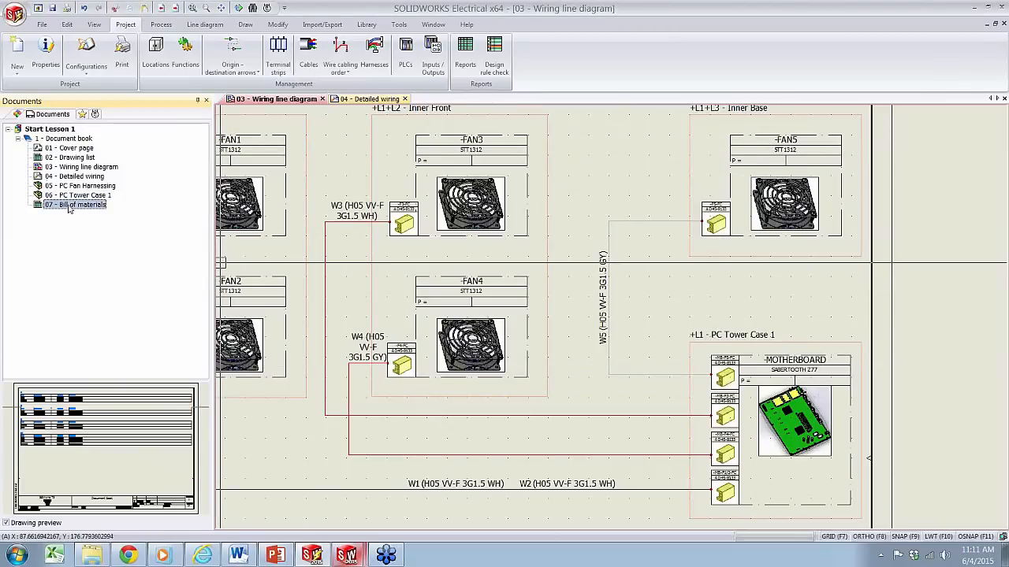
double_click(69, 208)
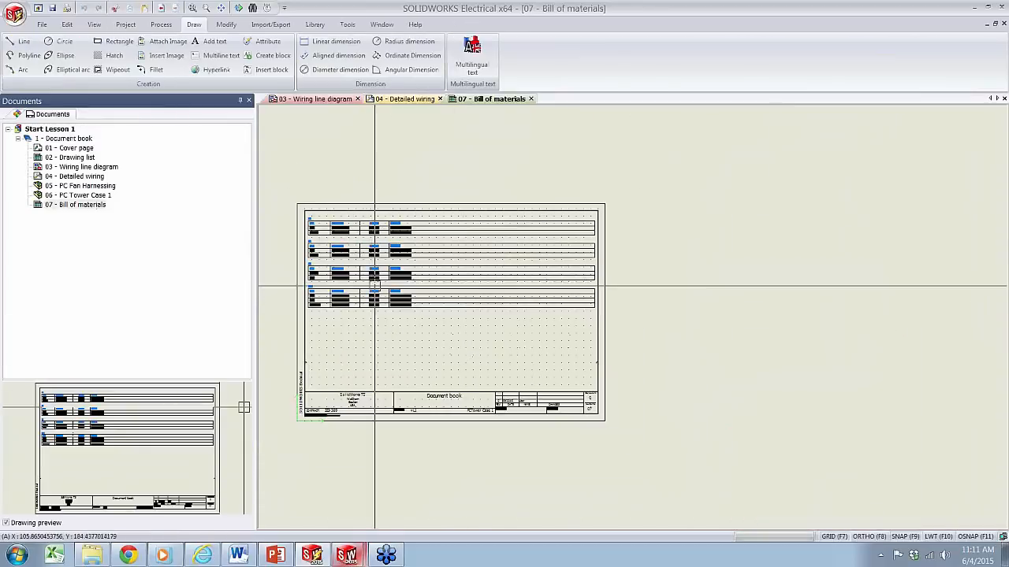
scroll(432, 282, up, 4)
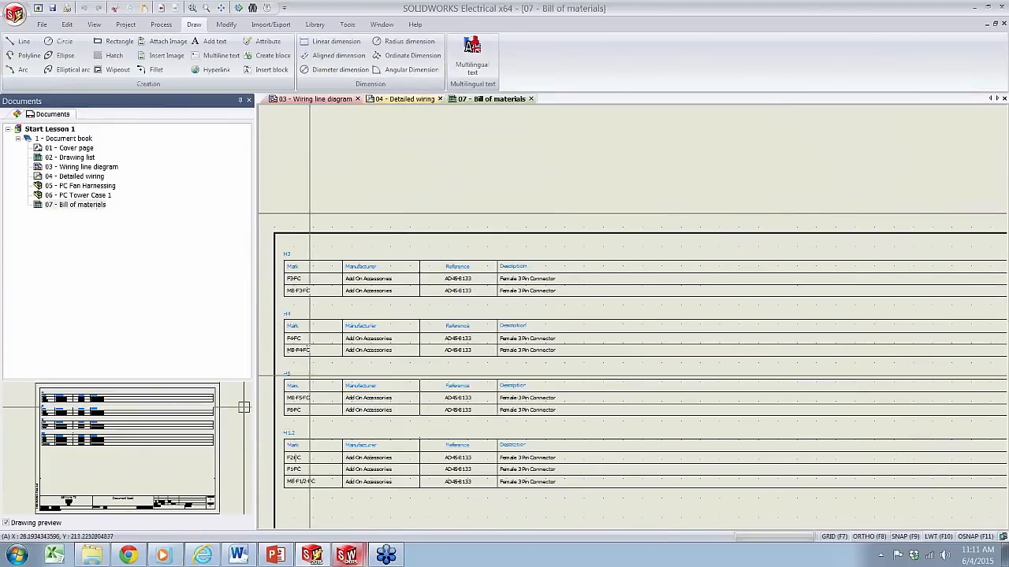
scroll(327, 334, up, 2)
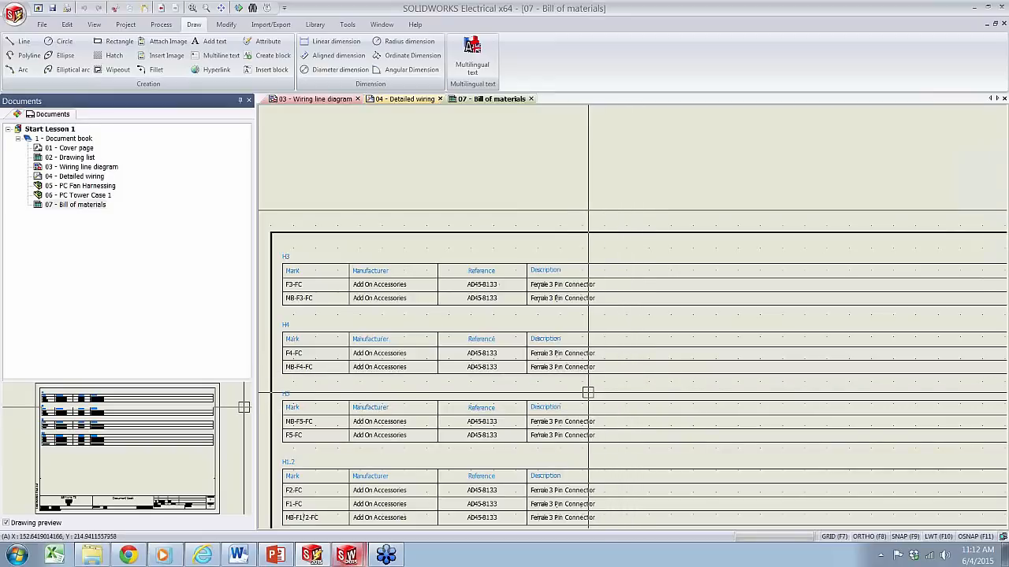
scroll(588, 392, down, 6)
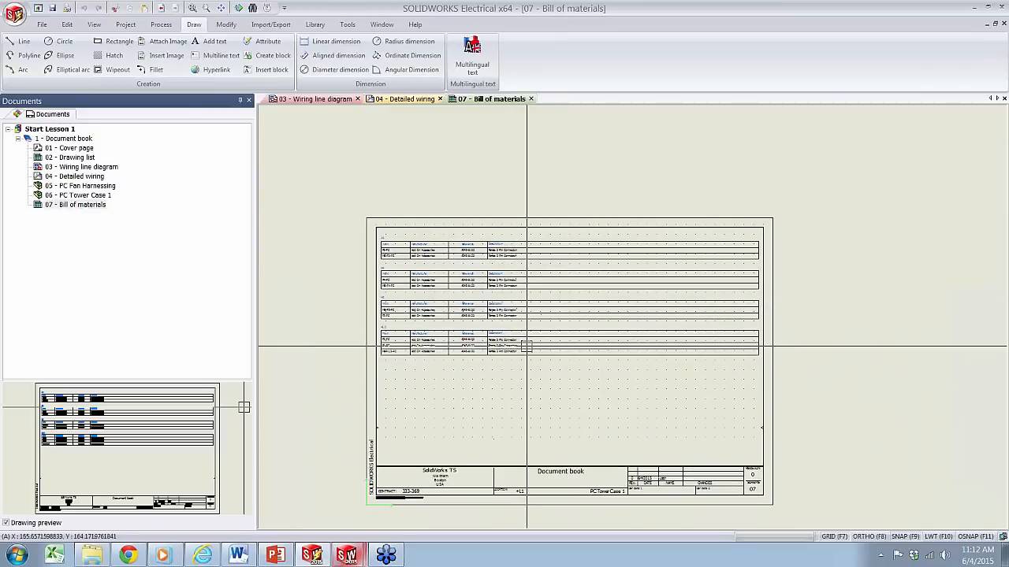
Close the Harness_1-214-007 drawing without saving and close its flattened assembly, discarding all changes
mouse_move(339, 556)
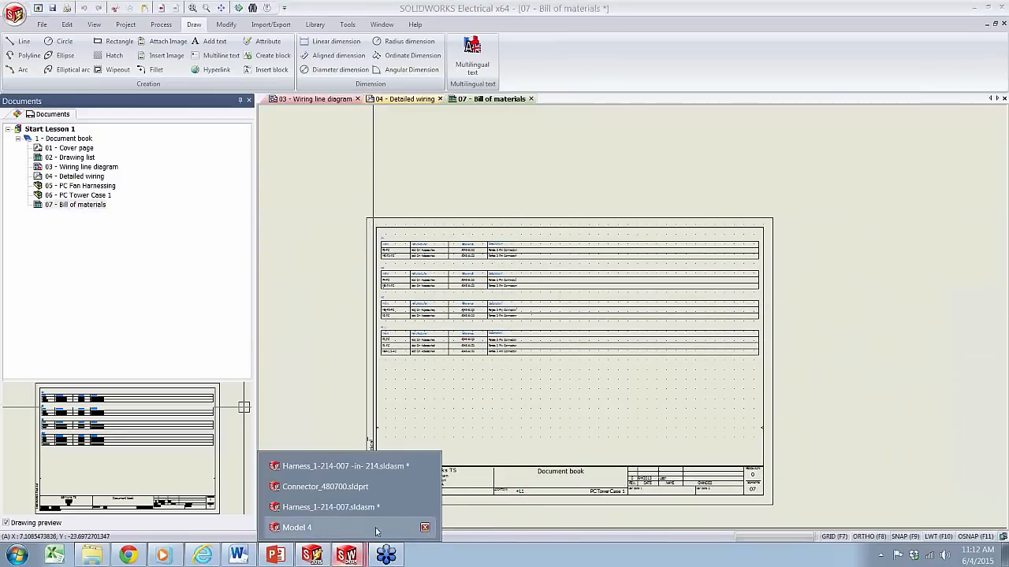
click(433, 533)
click(995, 96)
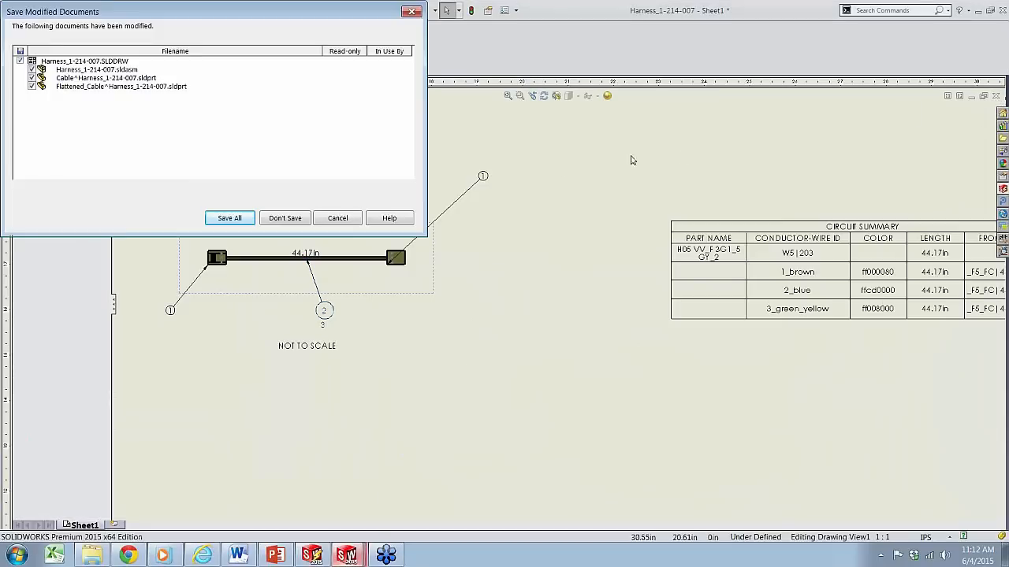
click(282, 218)
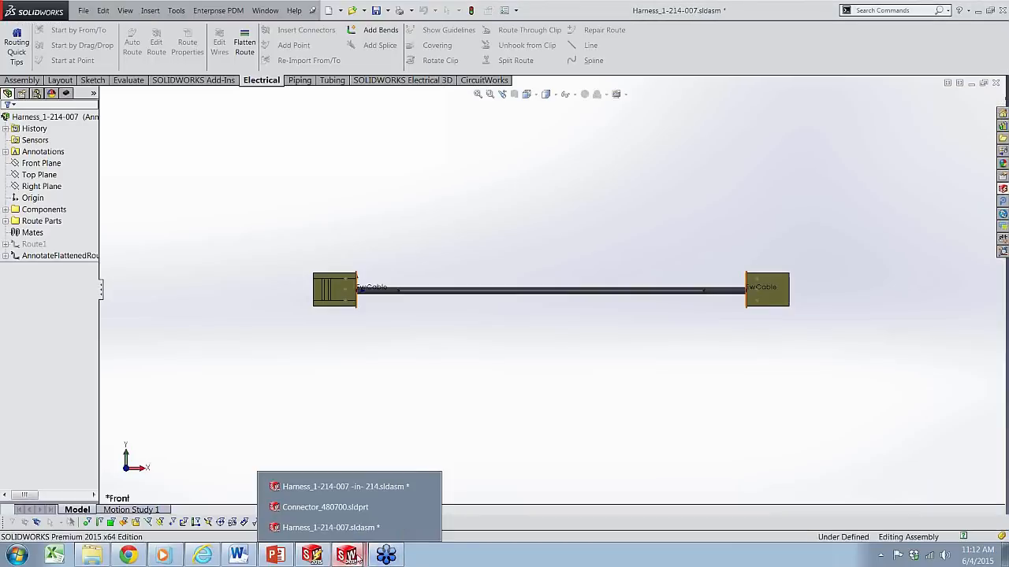
click(996, 83)
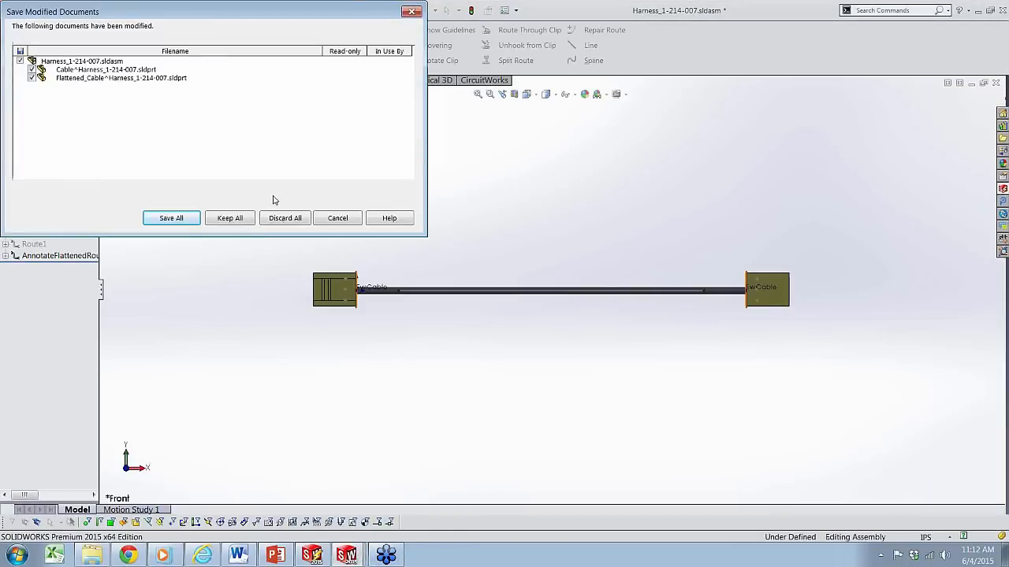
click(285, 218)
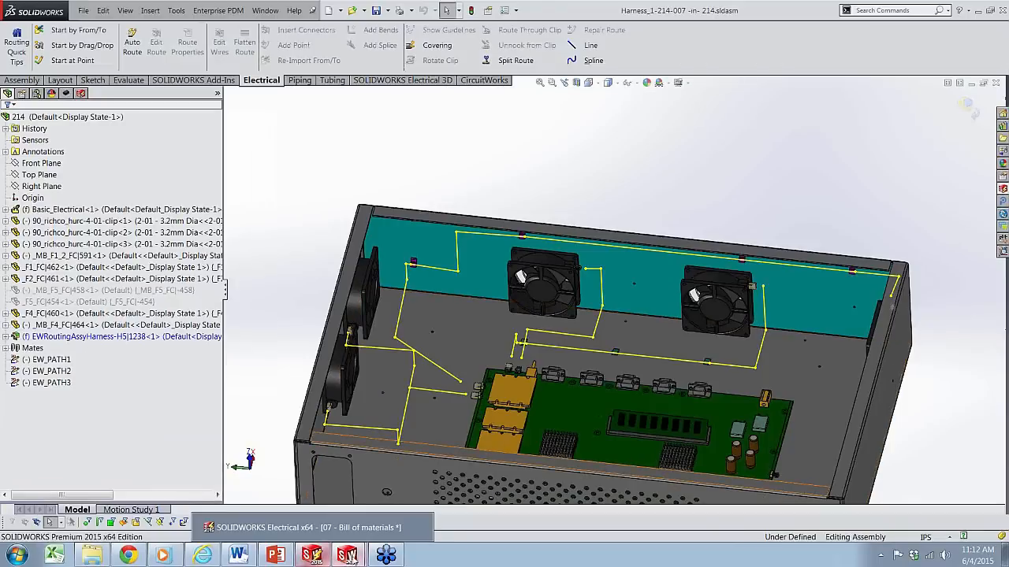
View the Connector_480700 part model, and switch to SOLIDWORKS Electrical to open the manufacturer parts manager
click(331, 527)
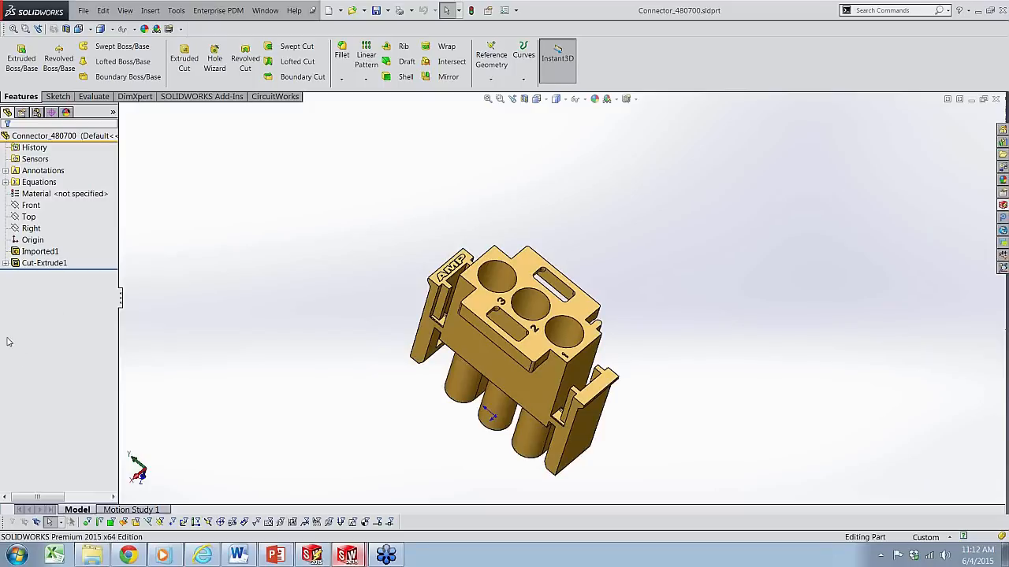
click(312, 557)
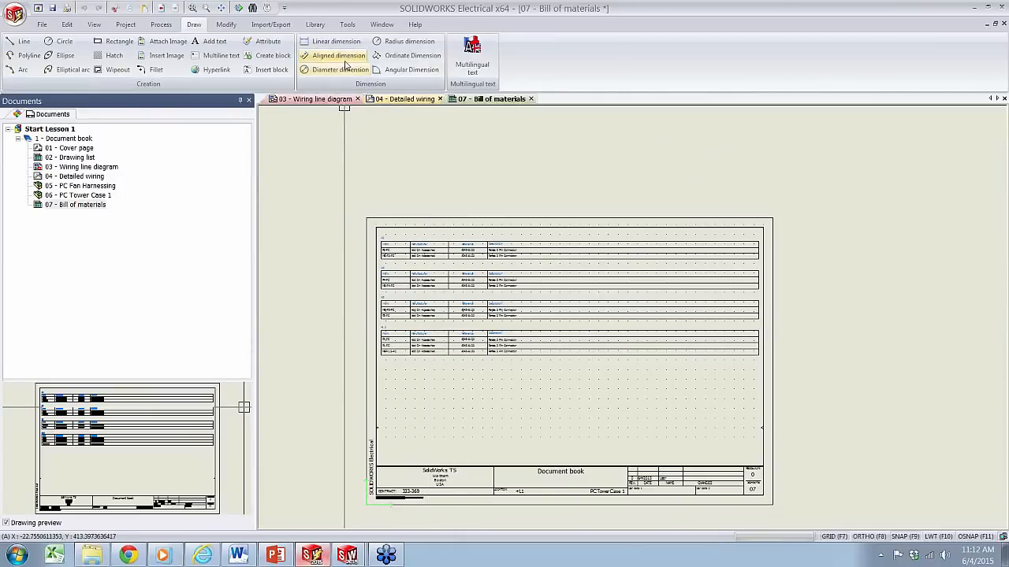
click(315, 24)
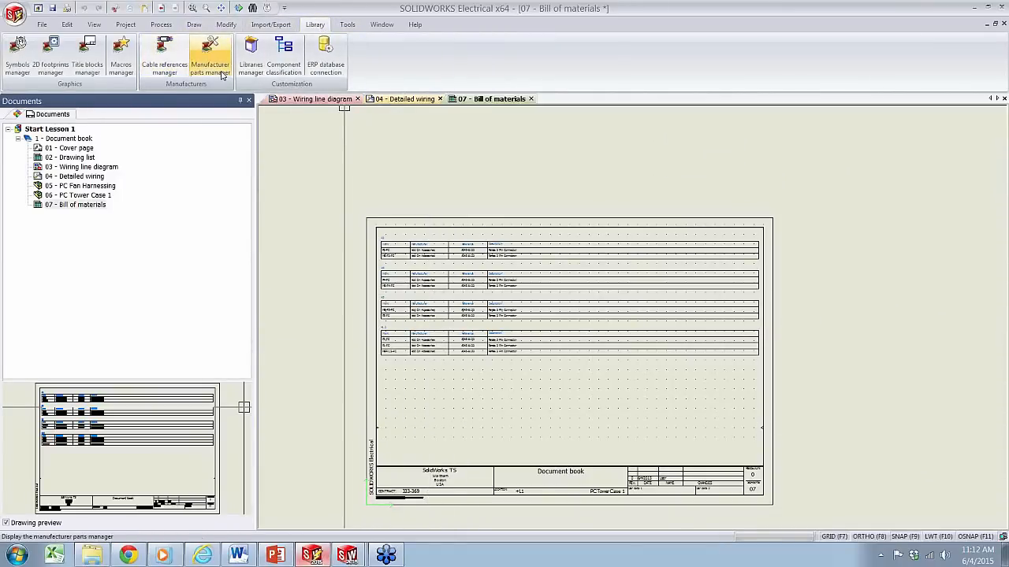
click(209, 68)
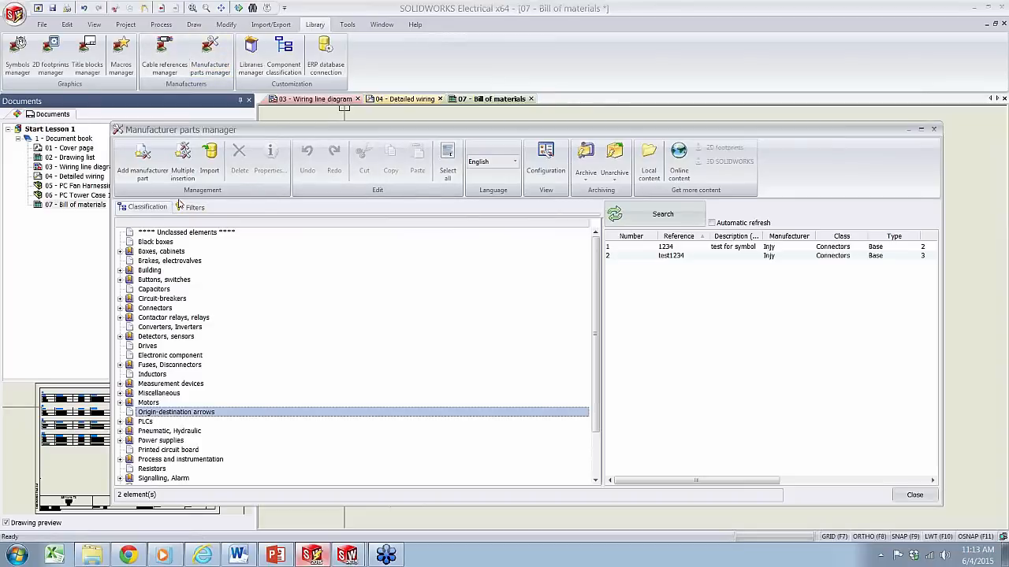
Add a new manufacturer part with the reference Connector_470800 and assign it to the Connectors class
click(143, 161)
click(453, 174)
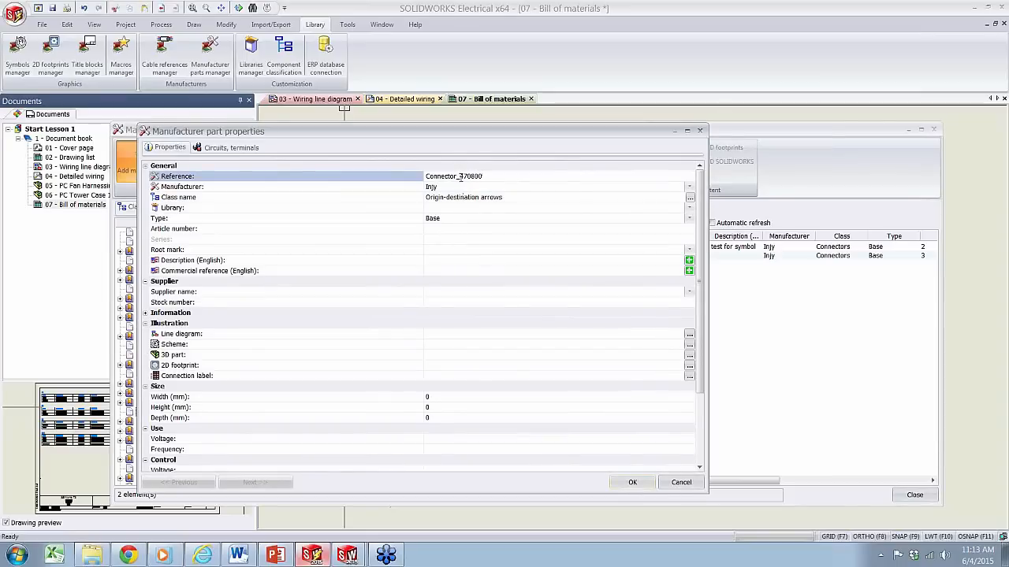
click(455, 188)
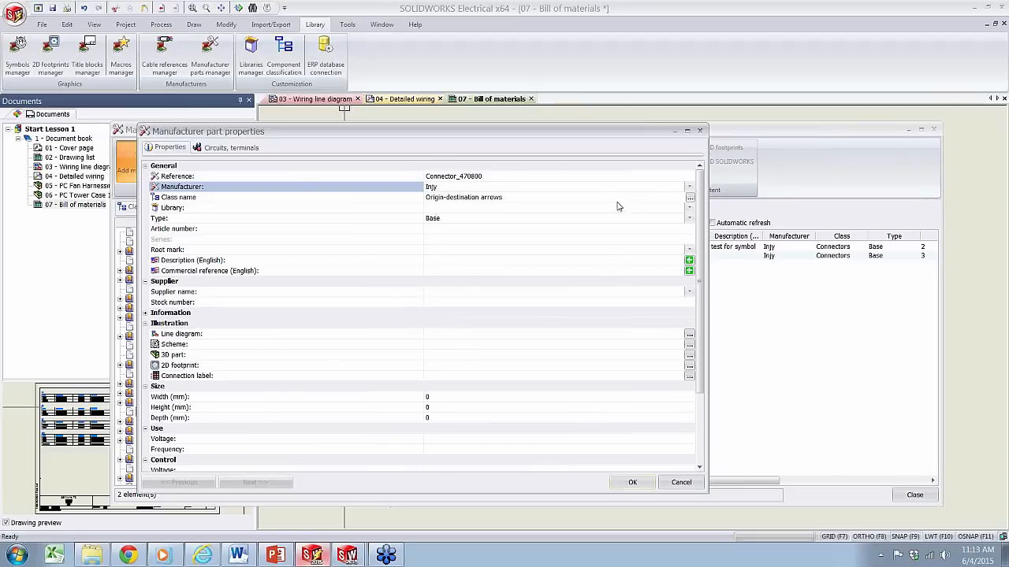
click(689, 198)
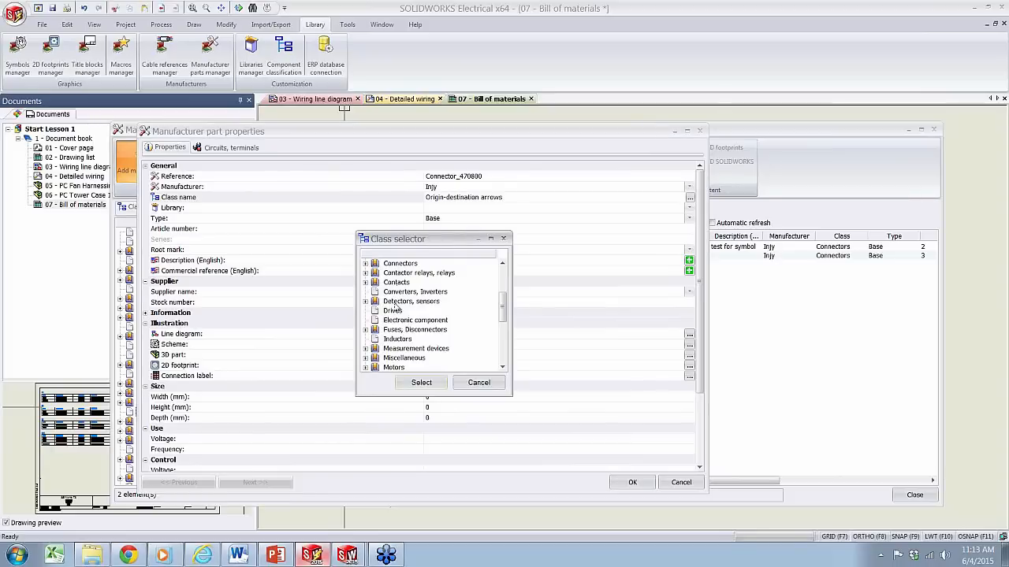
click(400, 264)
click(422, 382)
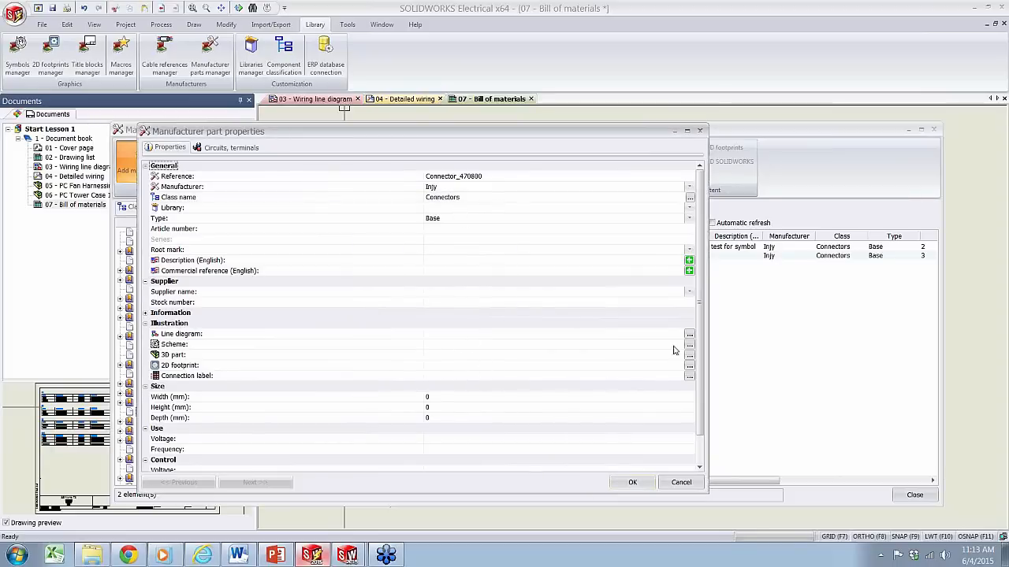
Start adding multiple circuits to the new connector part and create three circuit rows
click(229, 149)
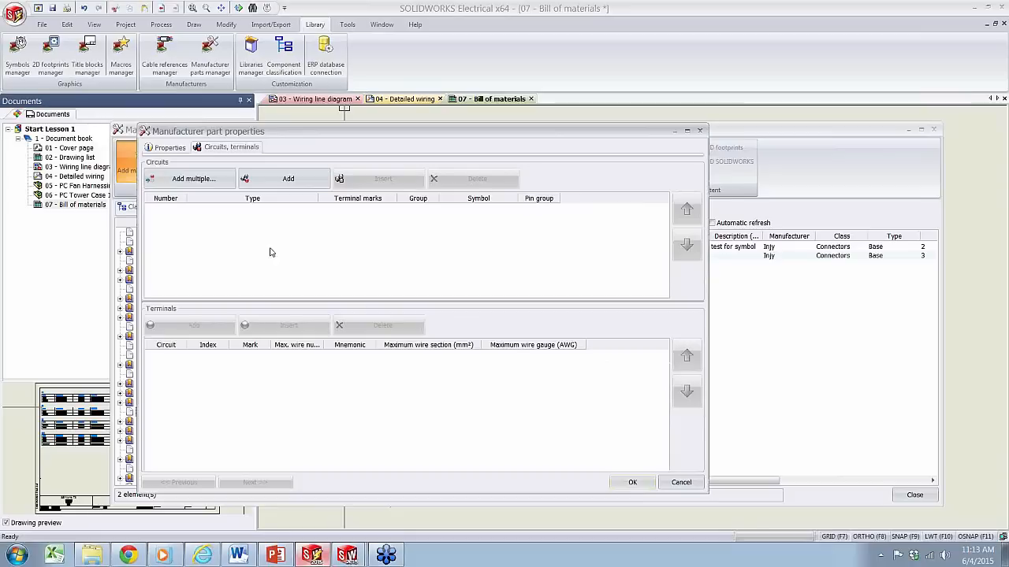
click(190, 179)
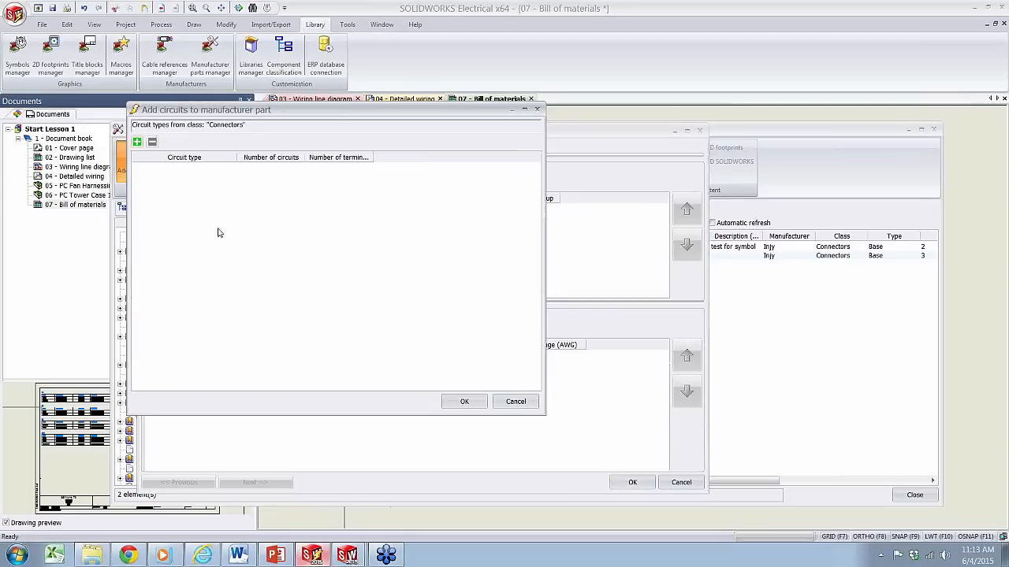
click(137, 143)
click(138, 142)
click(138, 143)
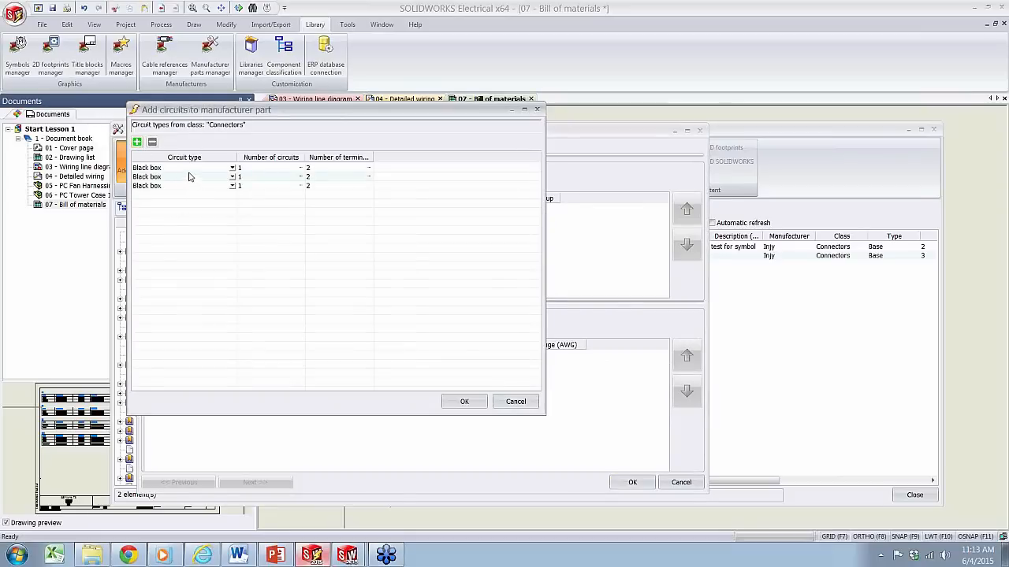
Set the first circuit's type to Ground and the number of terminals to 1 for all three circuits
click(231, 168)
click(227, 188)
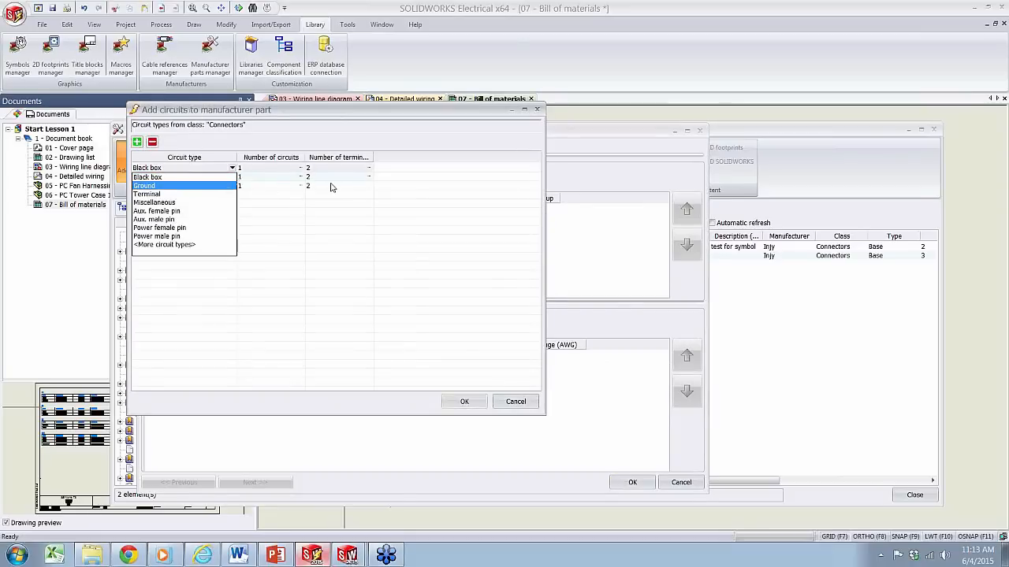
click(368, 168)
key(Return)
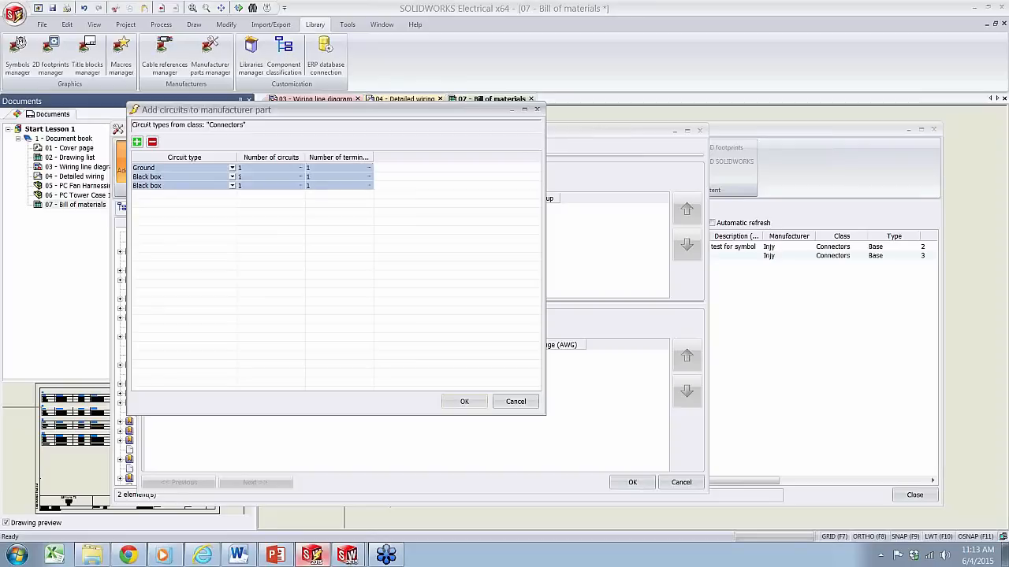
Set the circuit type of all three circuits to Terminal and add them to the connector part
click(249, 235)
click(209, 166)
click(231, 168)
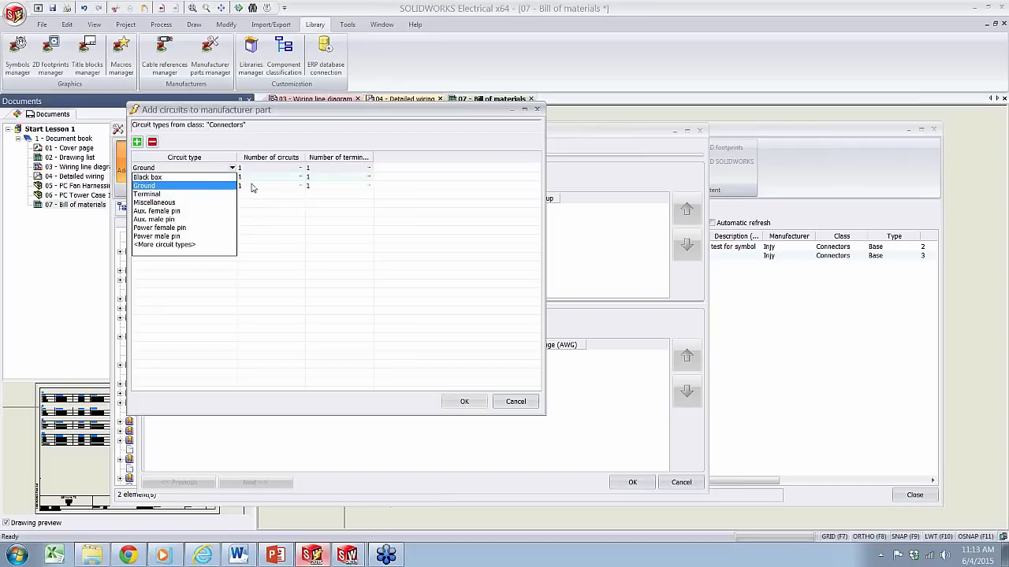
shift+click(251, 186)
click(232, 168)
click(197, 194)
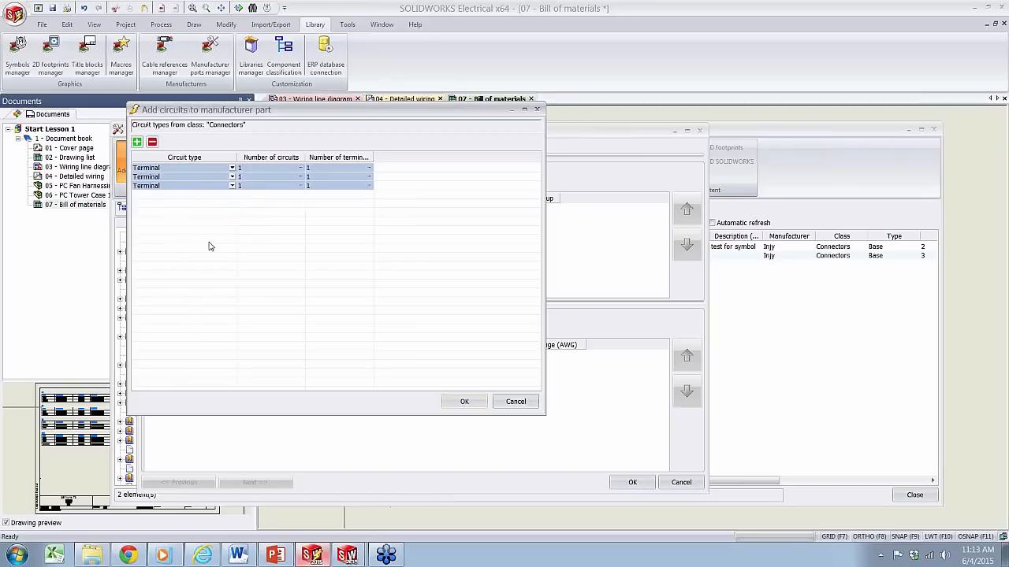
click(232, 170)
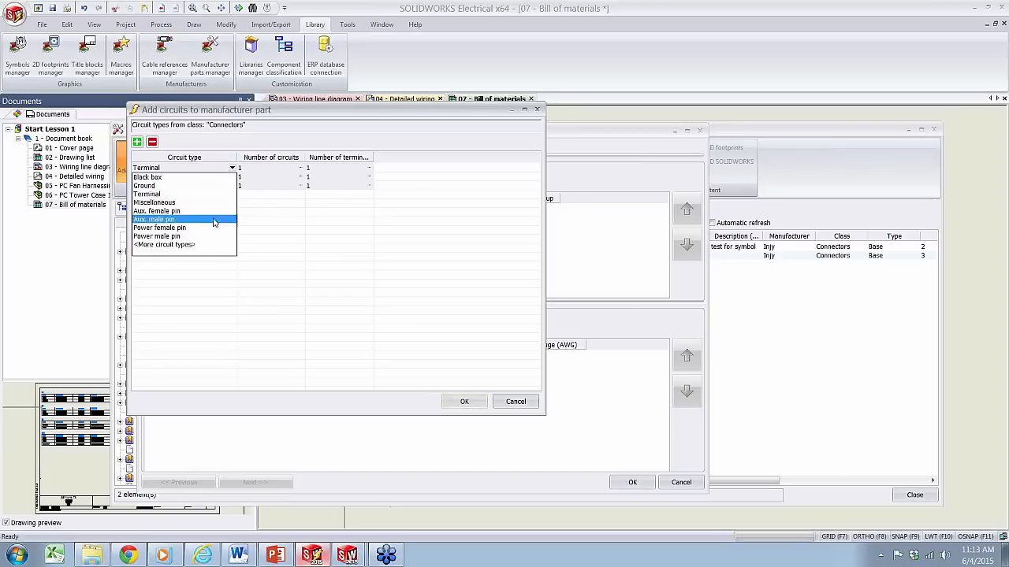
click(256, 206)
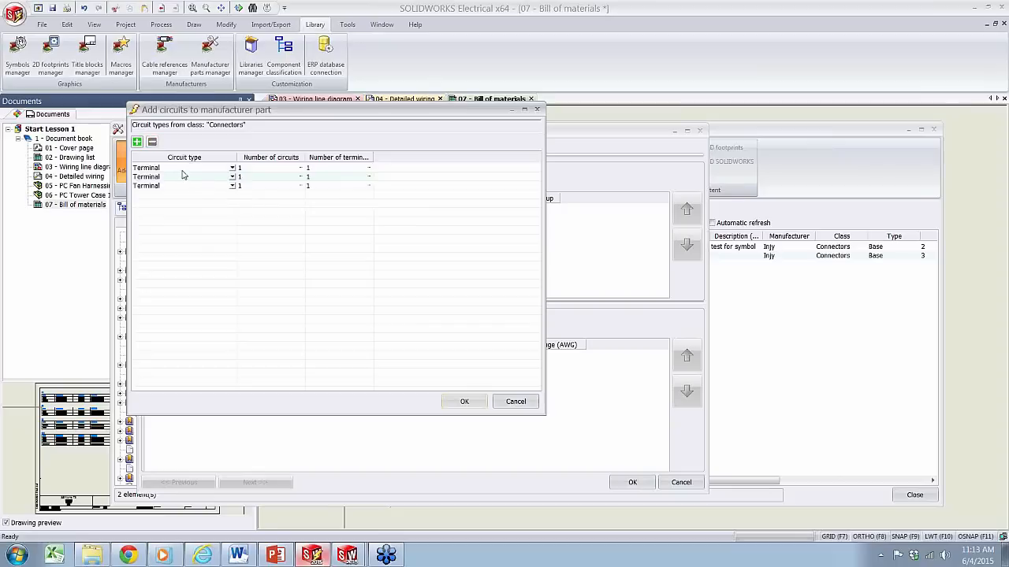
click(464, 401)
Mark the terminals of circuits 0, 1 and 2 as 1, 2 and 3 respectively
click(249, 209)
click(249, 355)
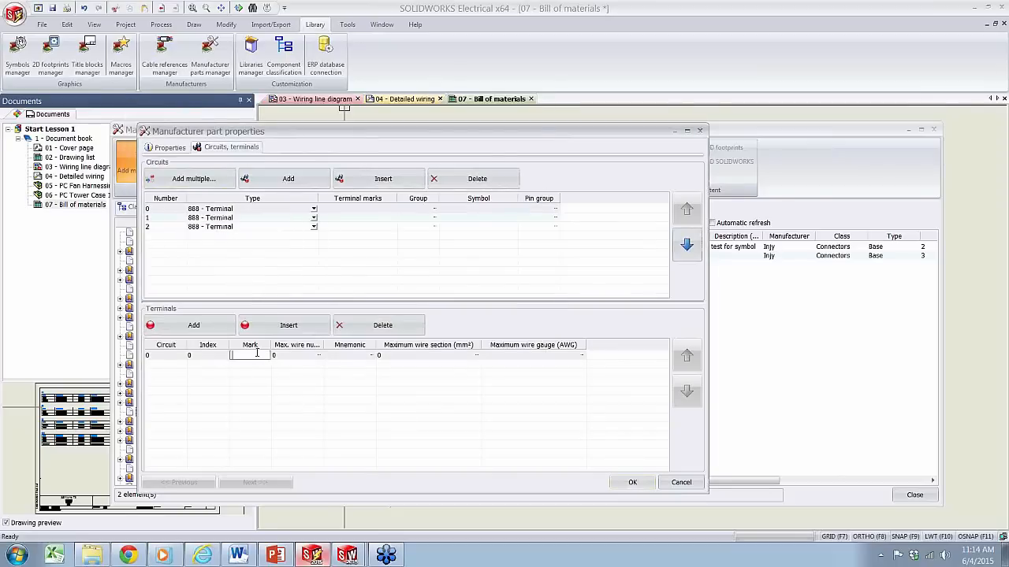
key(Return)
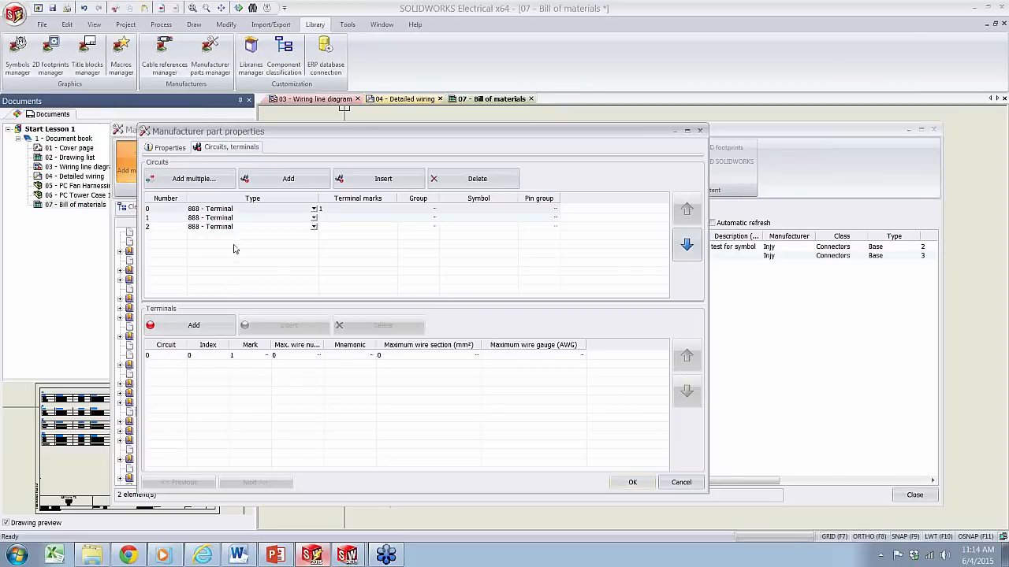
click(232, 218)
click(249, 355)
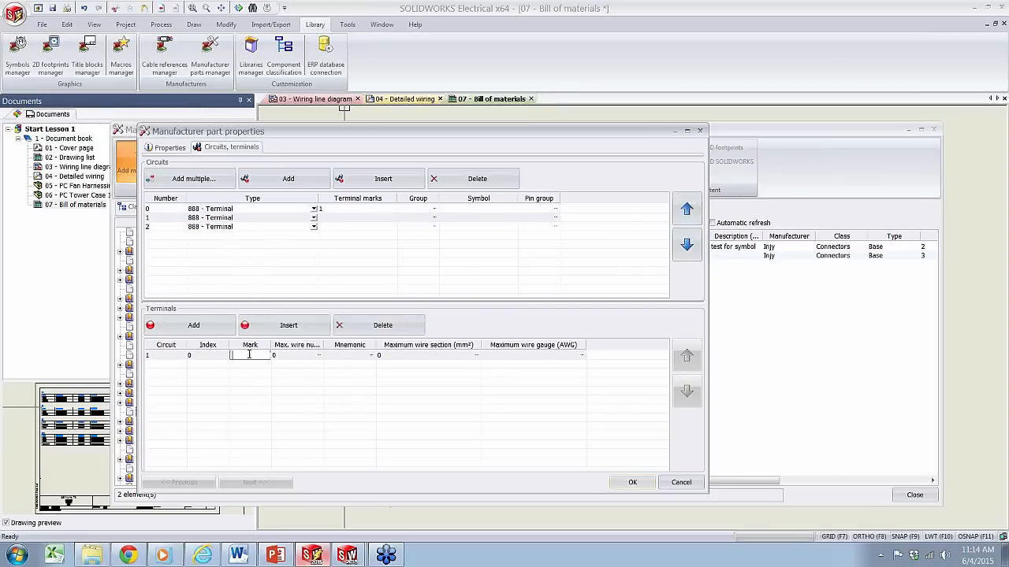
text(2)
key(Return)
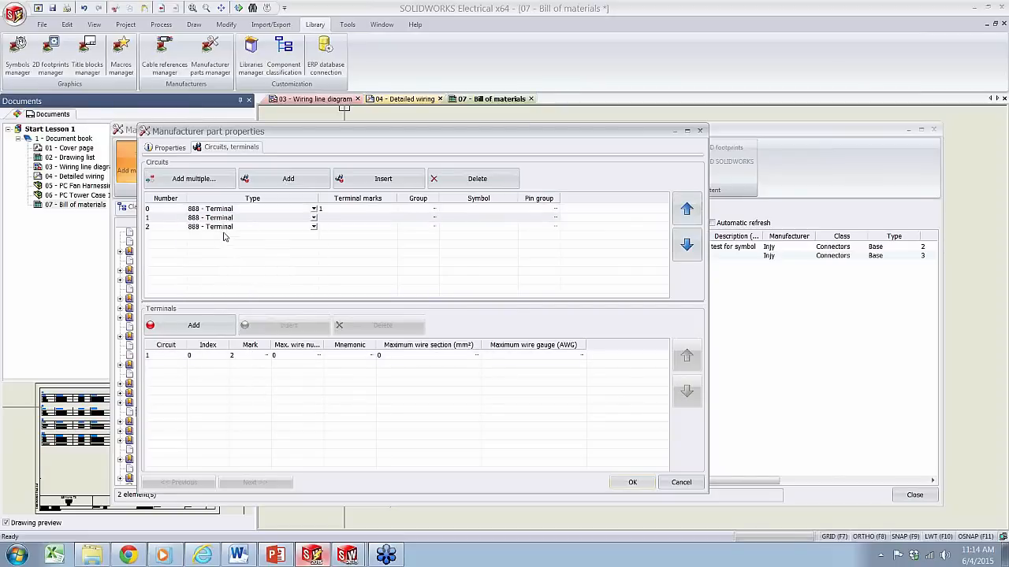
click(224, 229)
click(249, 355)
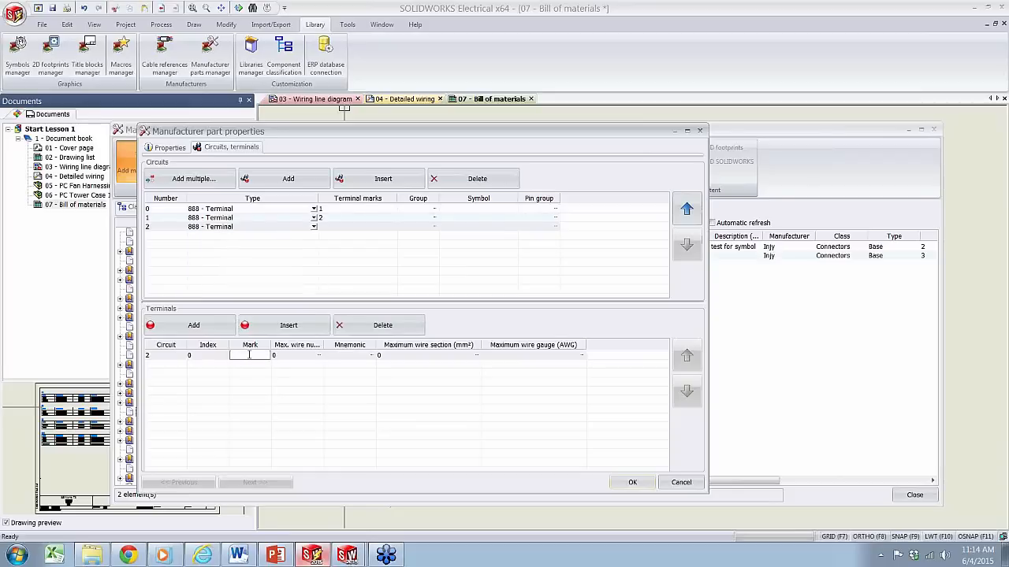
text(3)
key(Return)
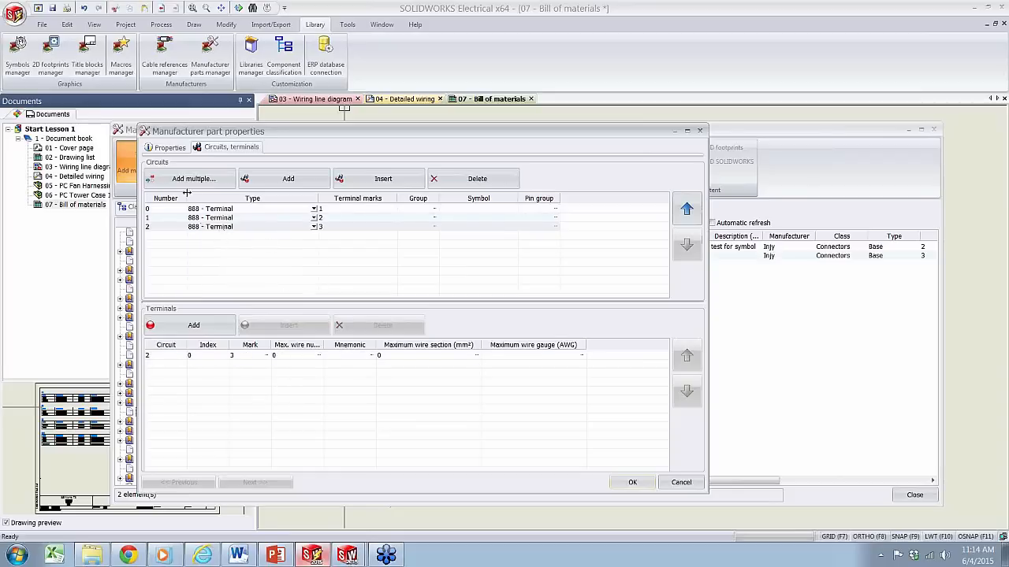
Assign the Connector left 3 pins symbol as the part's scheme illustration
click(170, 147)
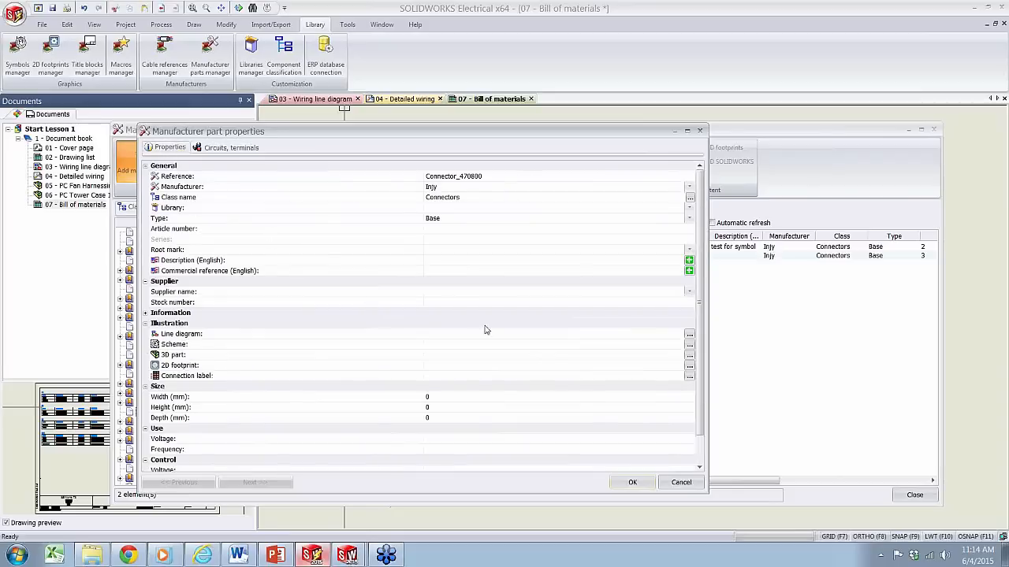
click(689, 344)
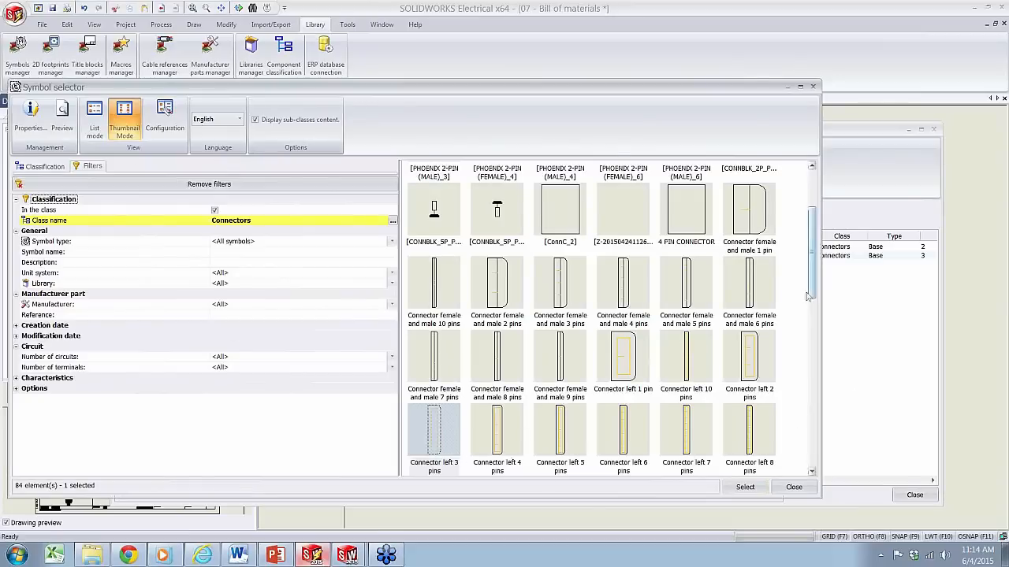
scroll(817, 285, down, 1)
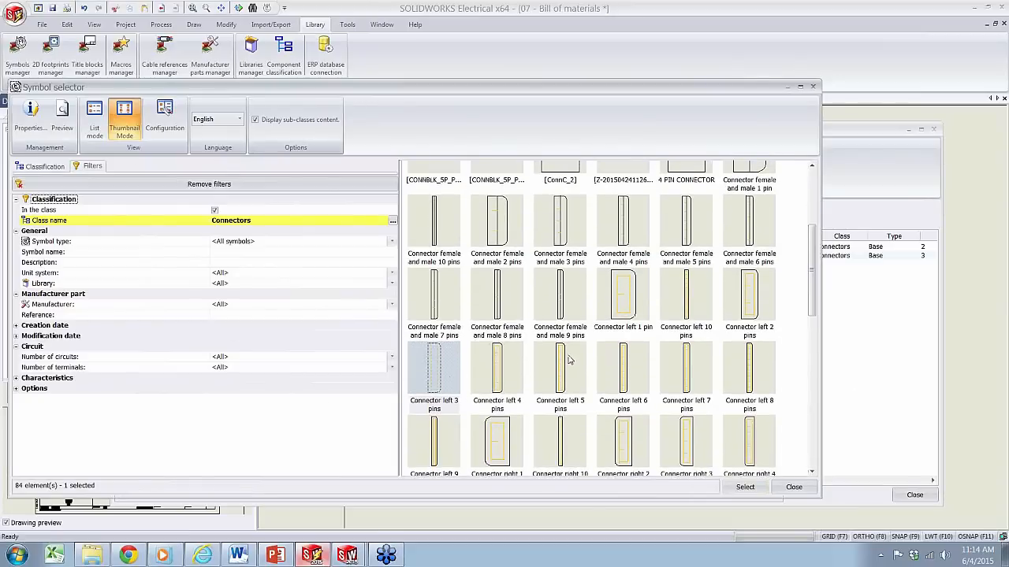
click(454, 385)
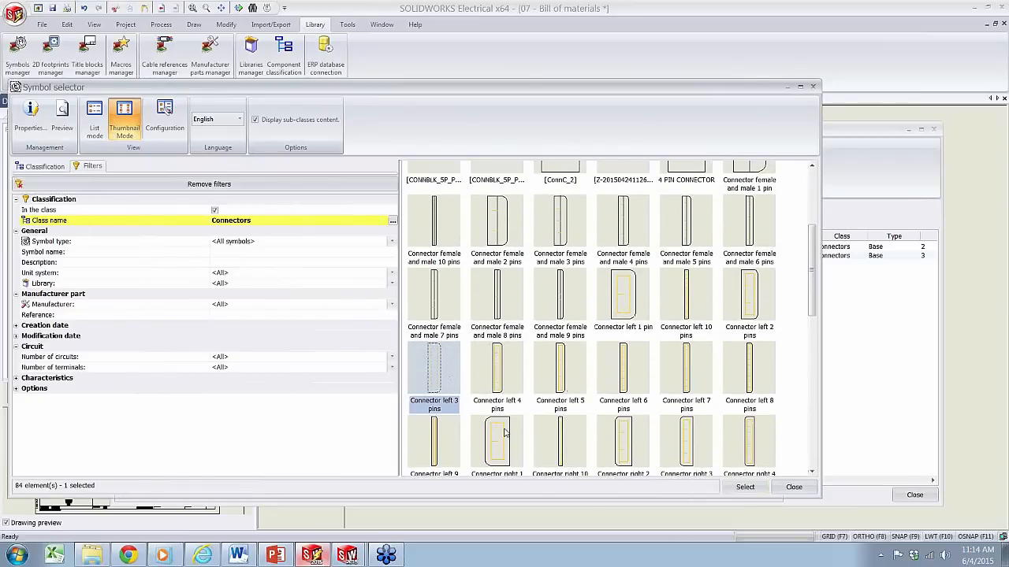
click(745, 487)
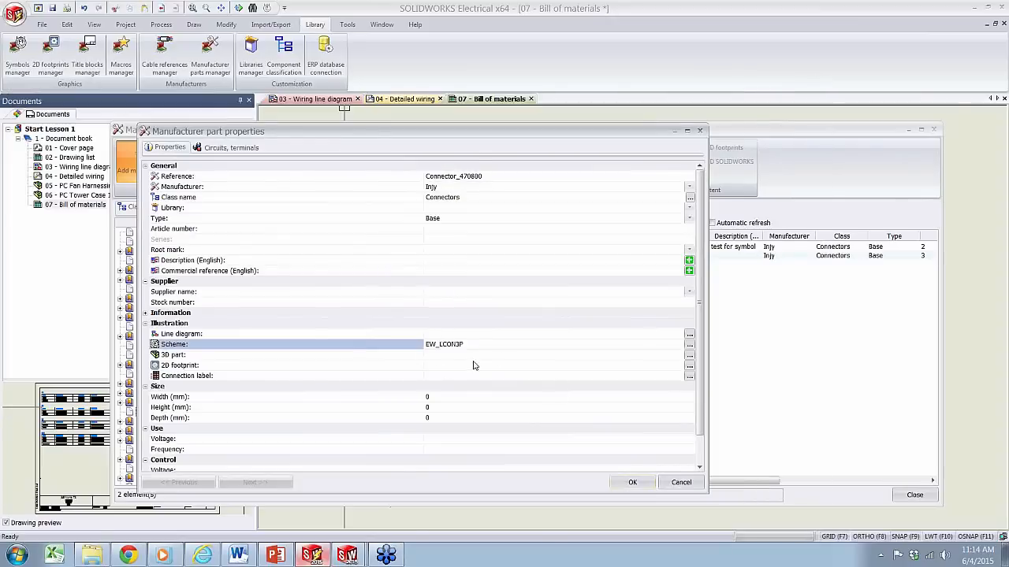
Associate the 3D file Connector_480700.sldprt with the manufacturer part
click(690, 355)
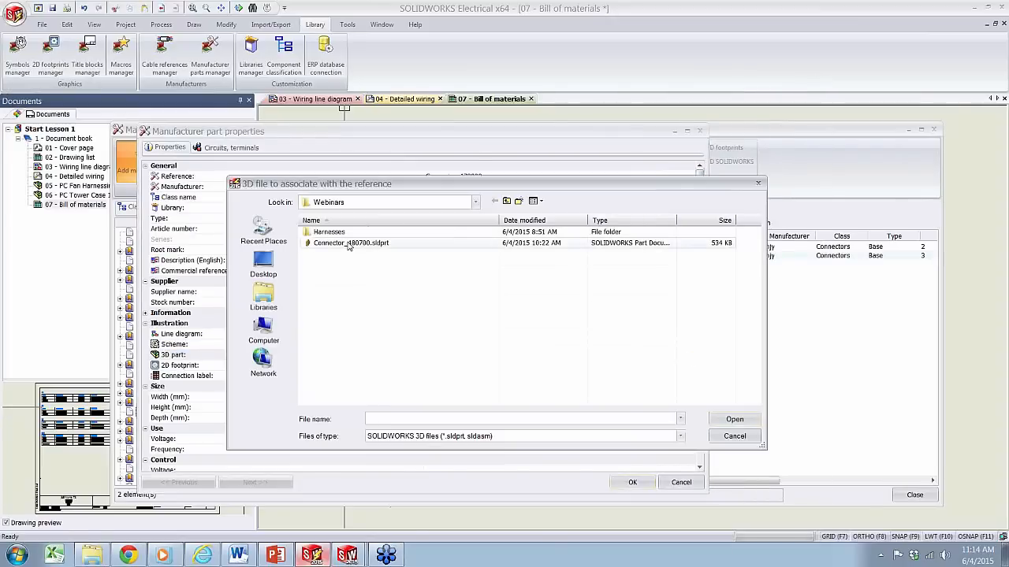
click(351, 246)
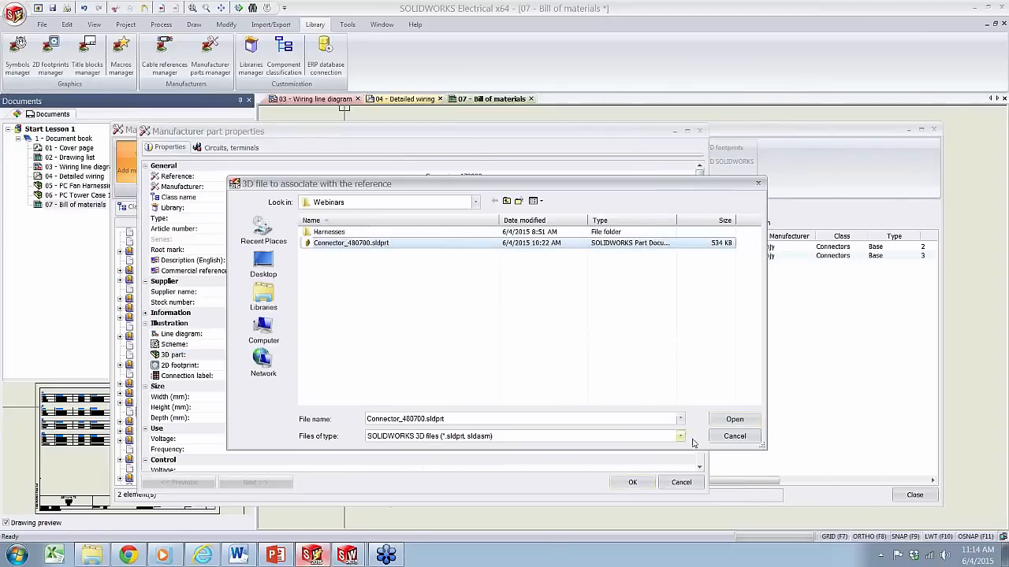
click(734, 419)
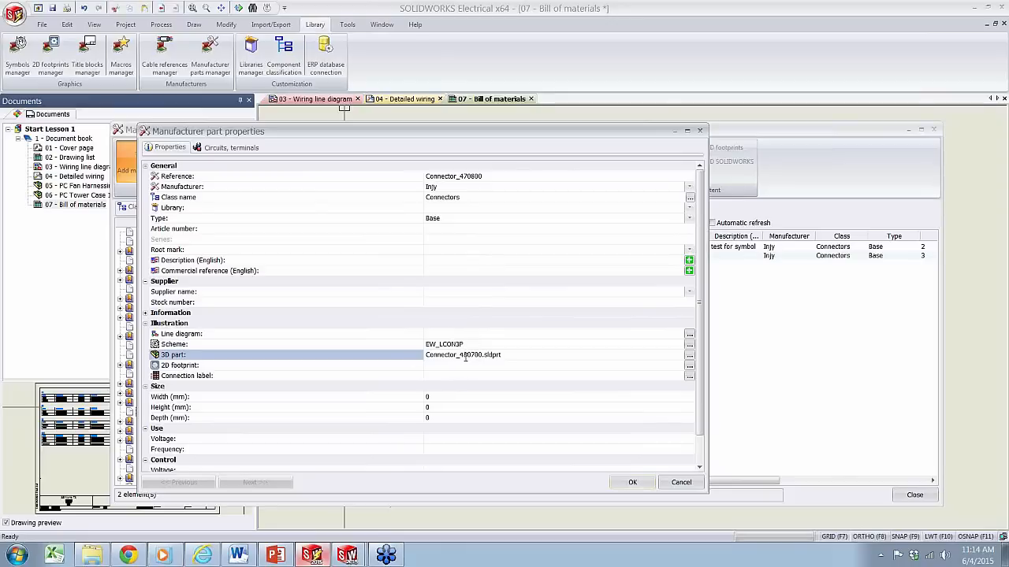
Review the part's circuits and terminals, save the new manufacturer part and close the manufacturer parts manager
click(231, 148)
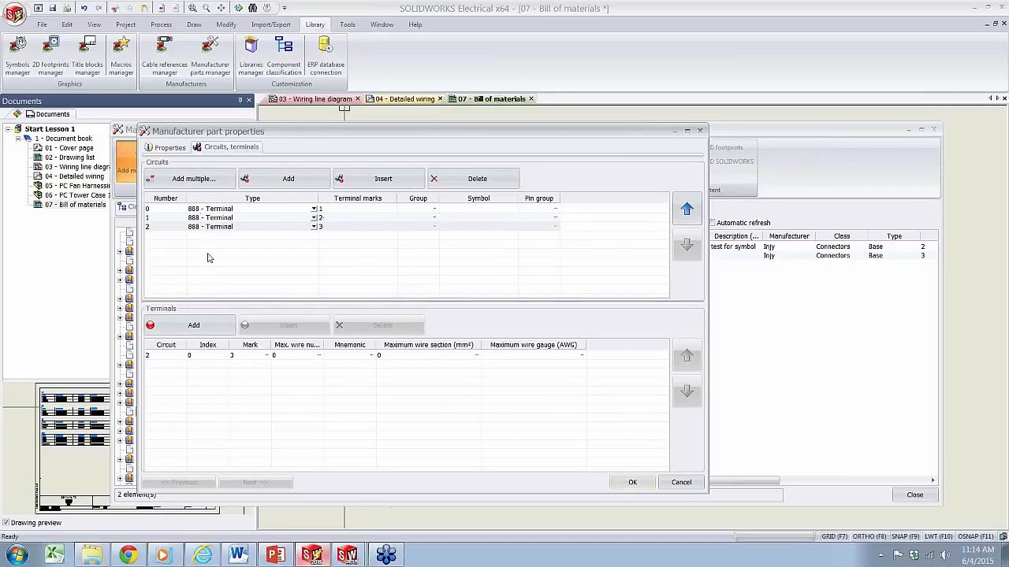
click(647, 488)
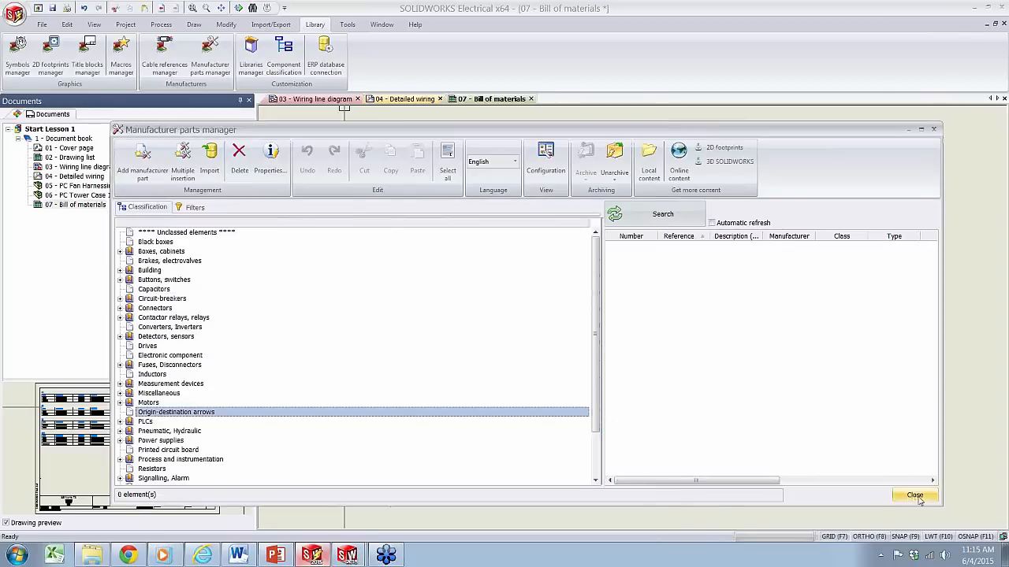
click(915, 497)
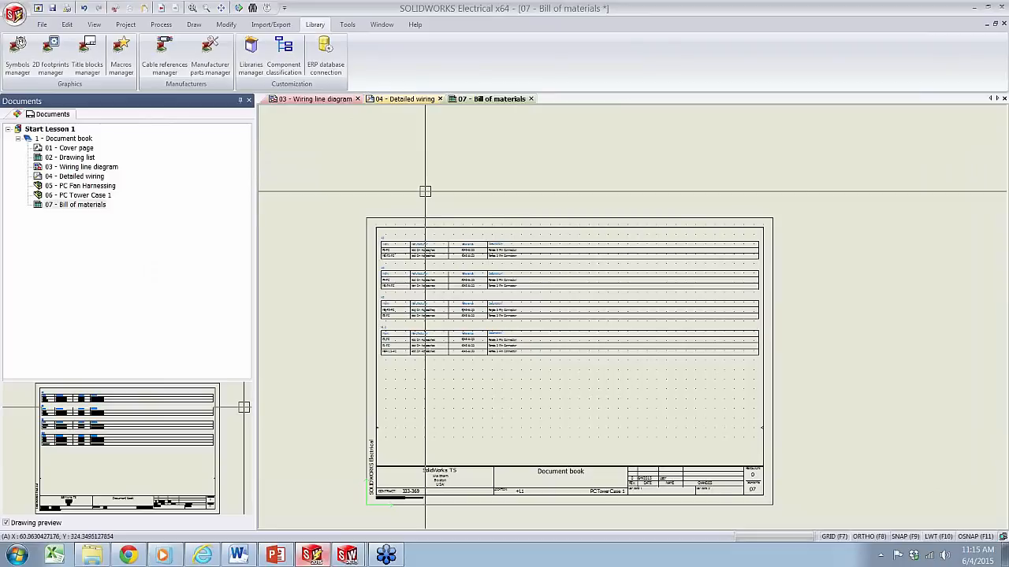
Switch to SOLIDWORKS and sketch a point at the centre of each of the three round holes on the connector's numbered face
click(353, 556)
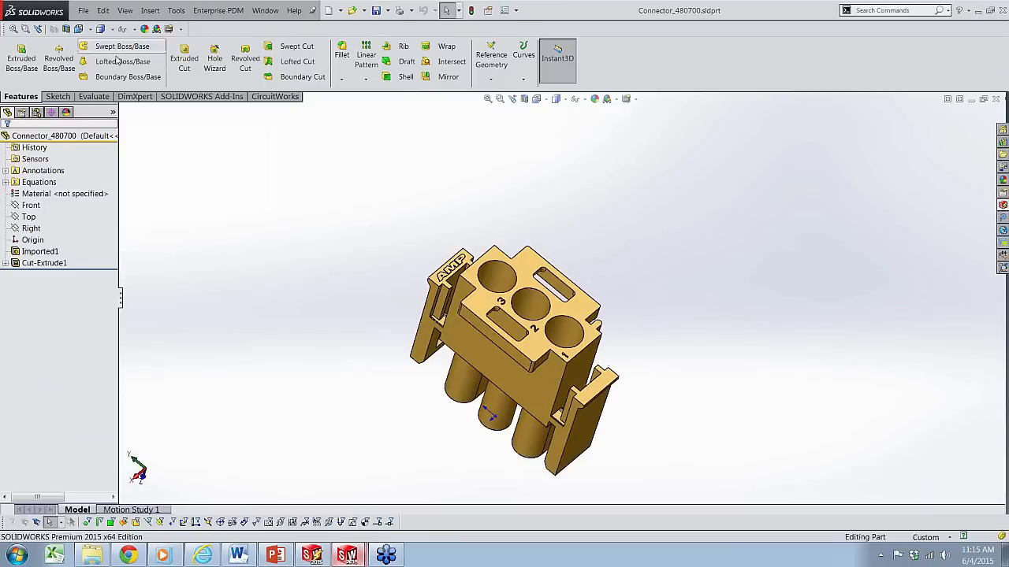
click(61, 96)
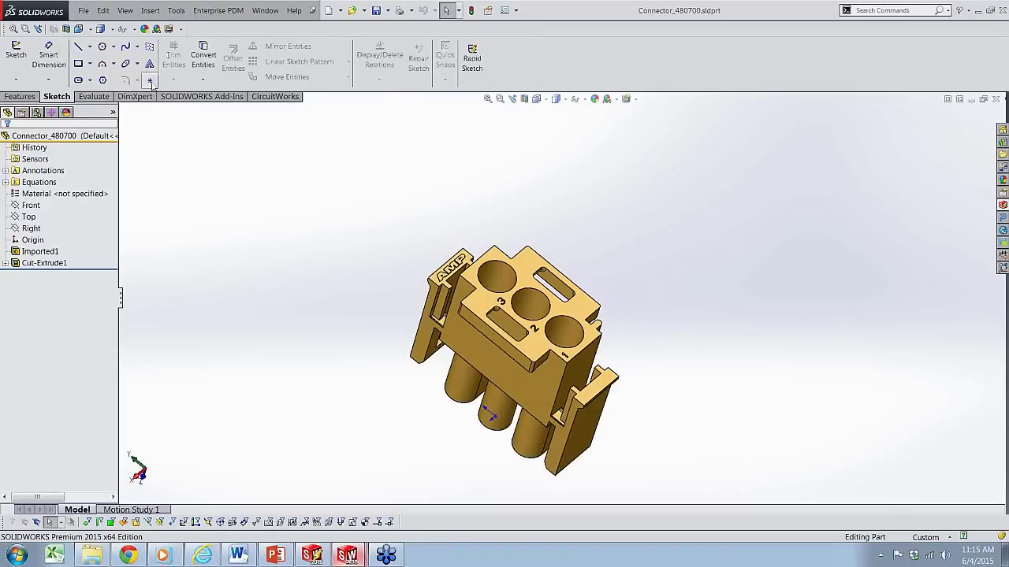
click(150, 80)
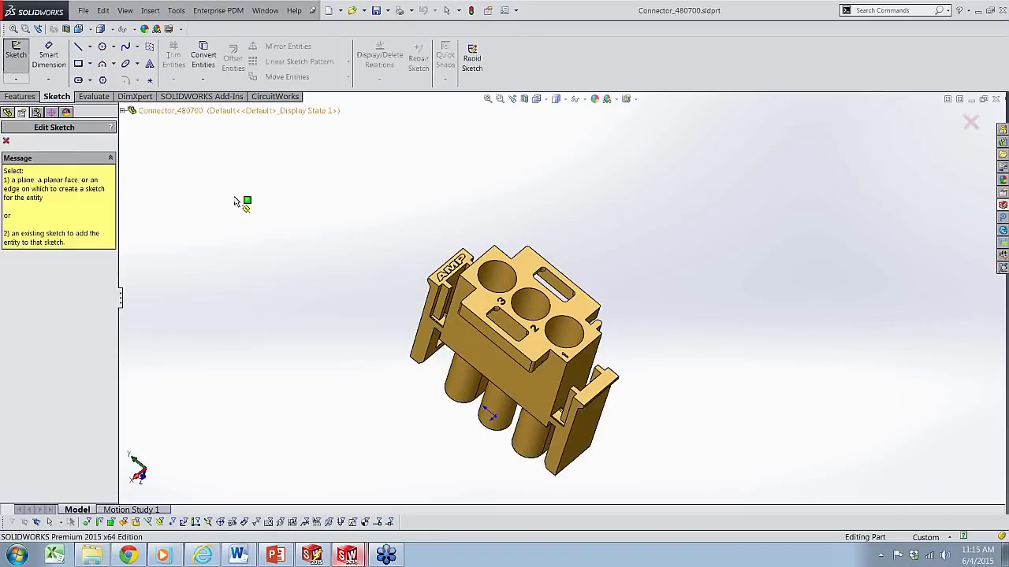
click(510, 266)
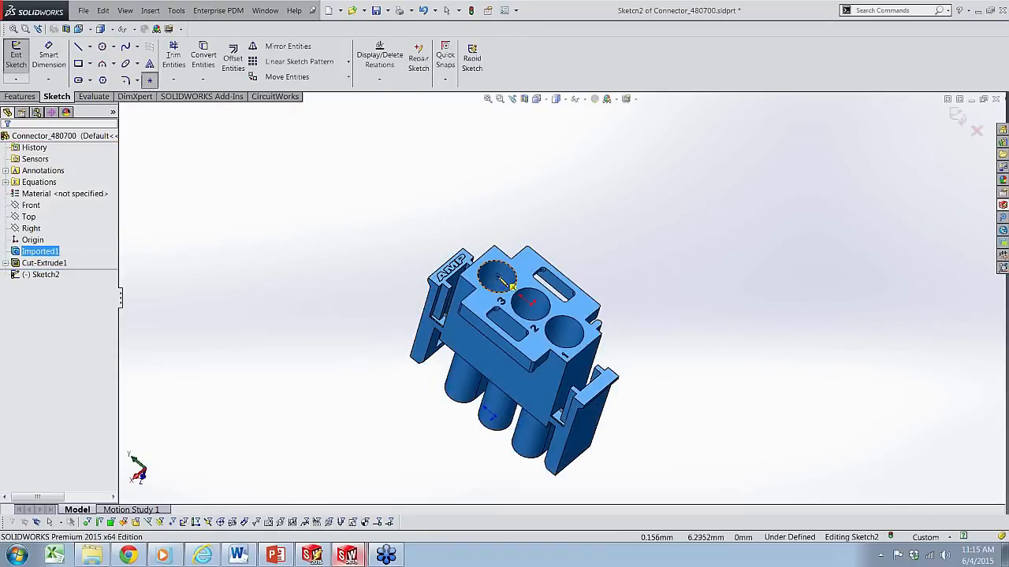
click(512, 271)
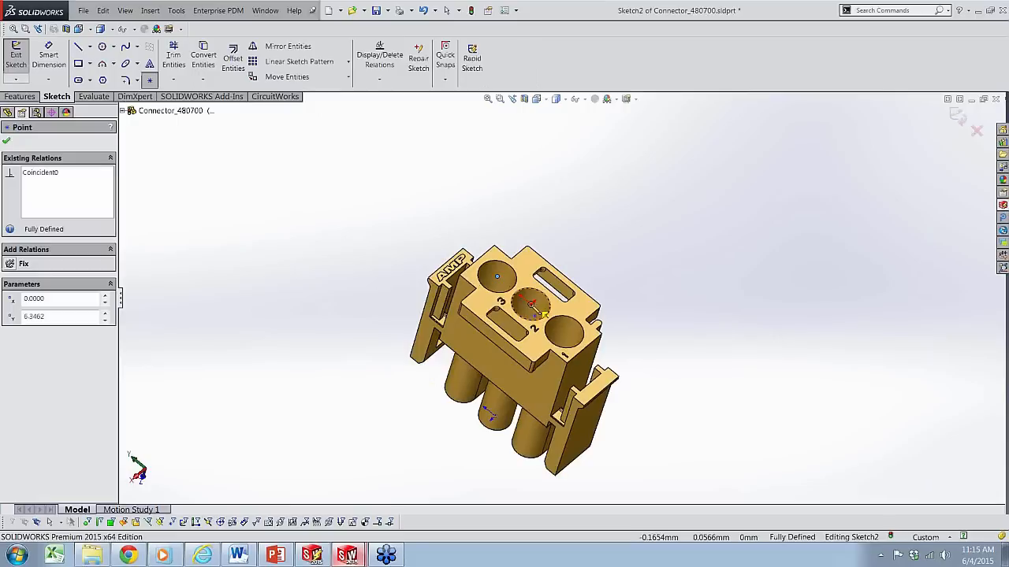
click(531, 304)
click(564, 332)
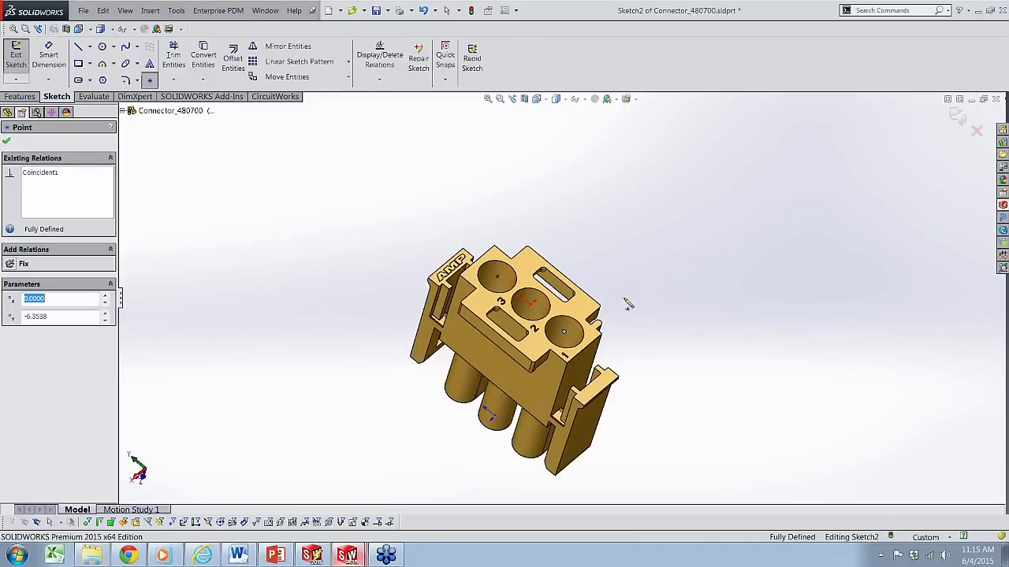
click(958, 115)
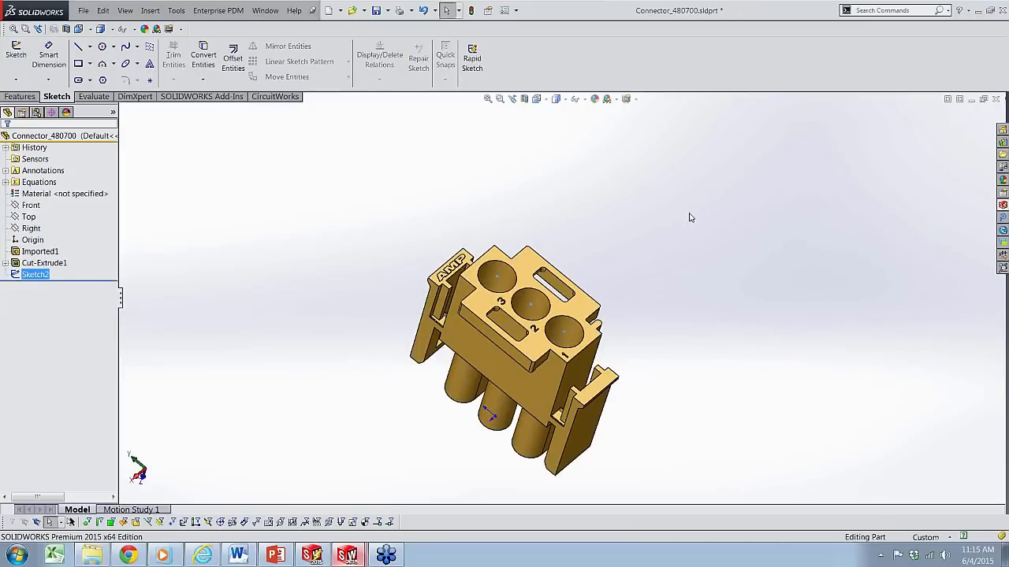
Start the Electrical Component Wizard, skip the face definitions and begin creating connection points by reference
click(176, 11)
mouse_move(221, 80)
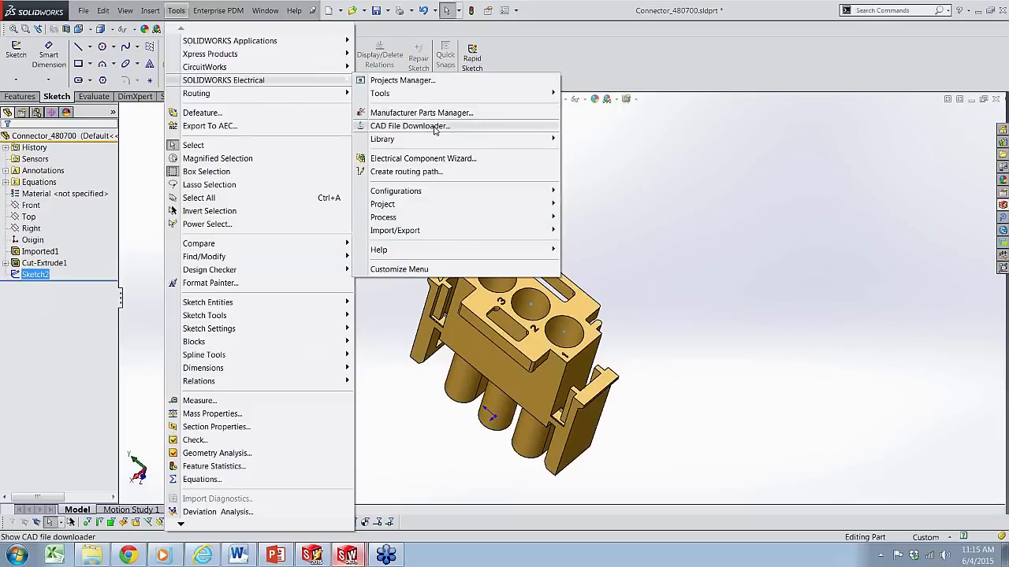
click(423, 159)
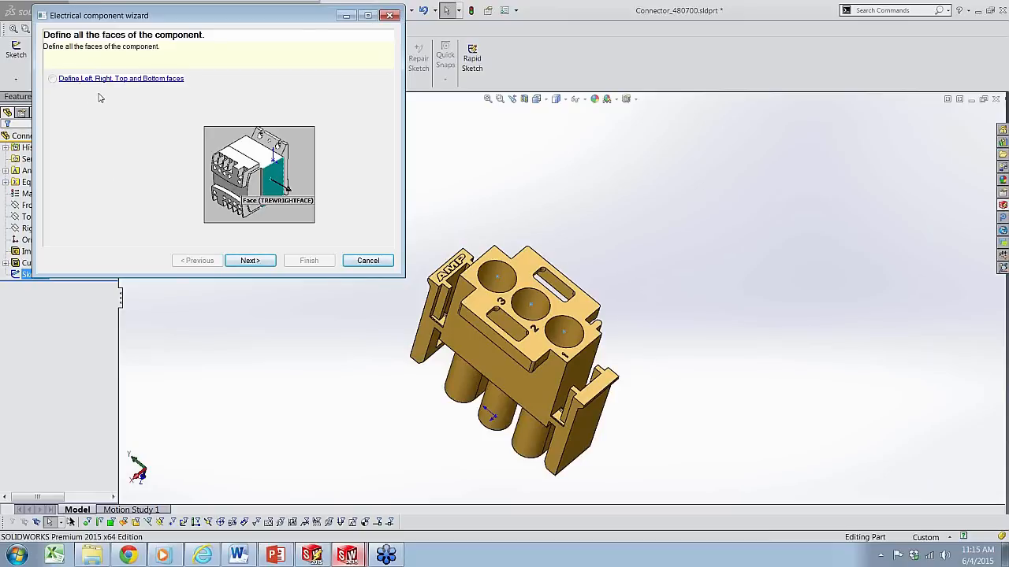
click(254, 260)
click(256, 263)
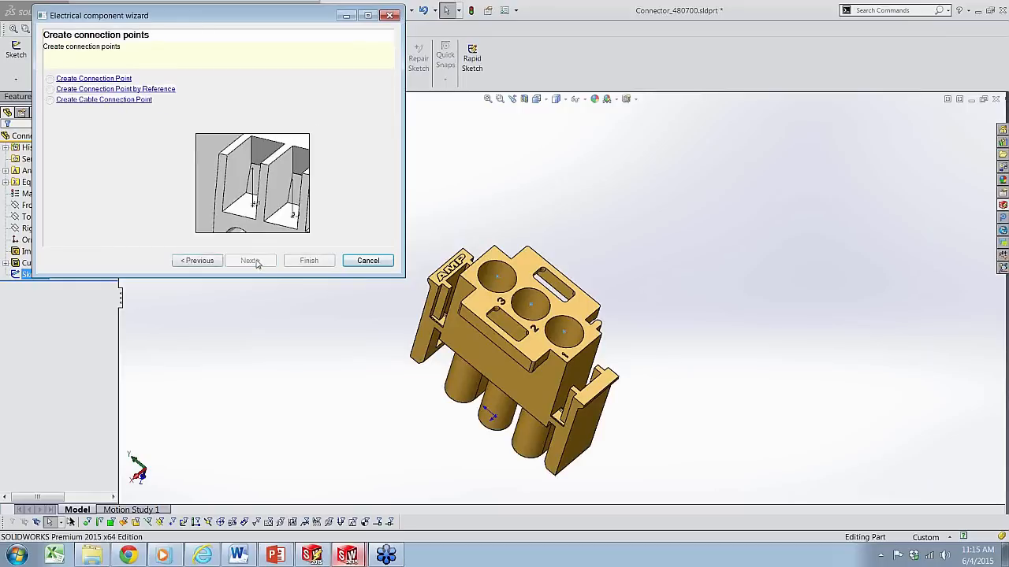
click(160, 89)
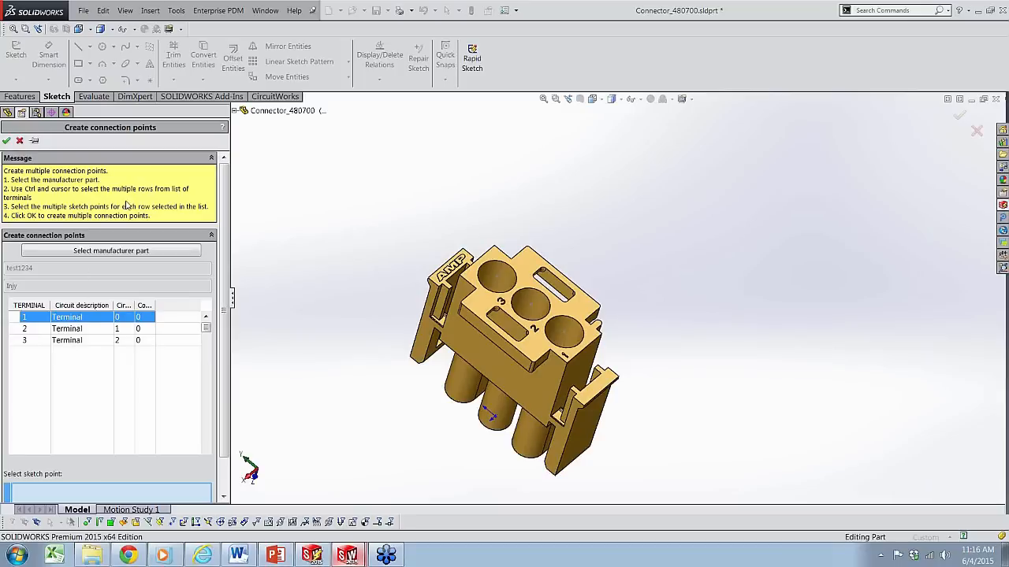
click(176, 11)
mouse_move(260, 79)
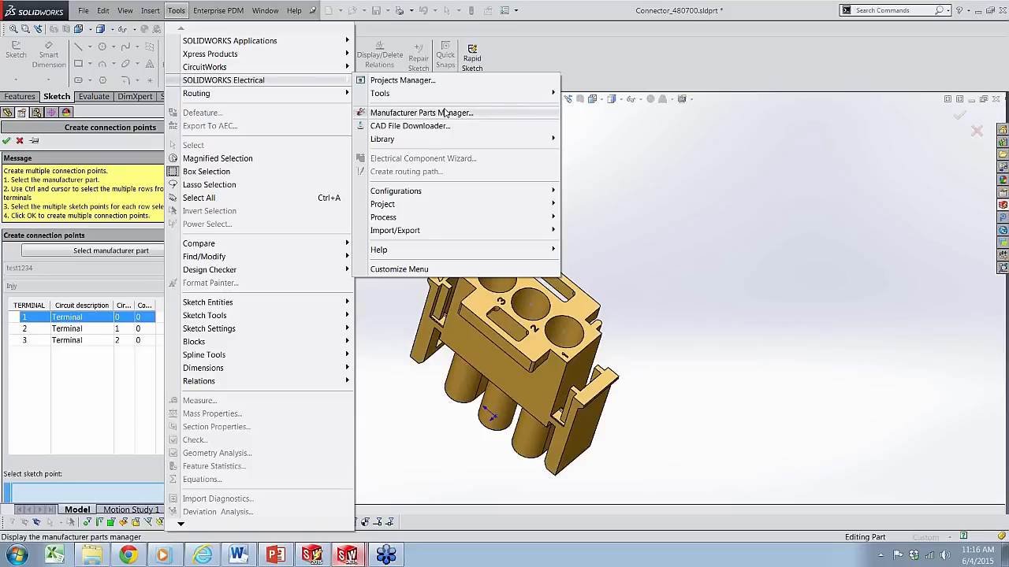
click(117, 401)
click(116, 402)
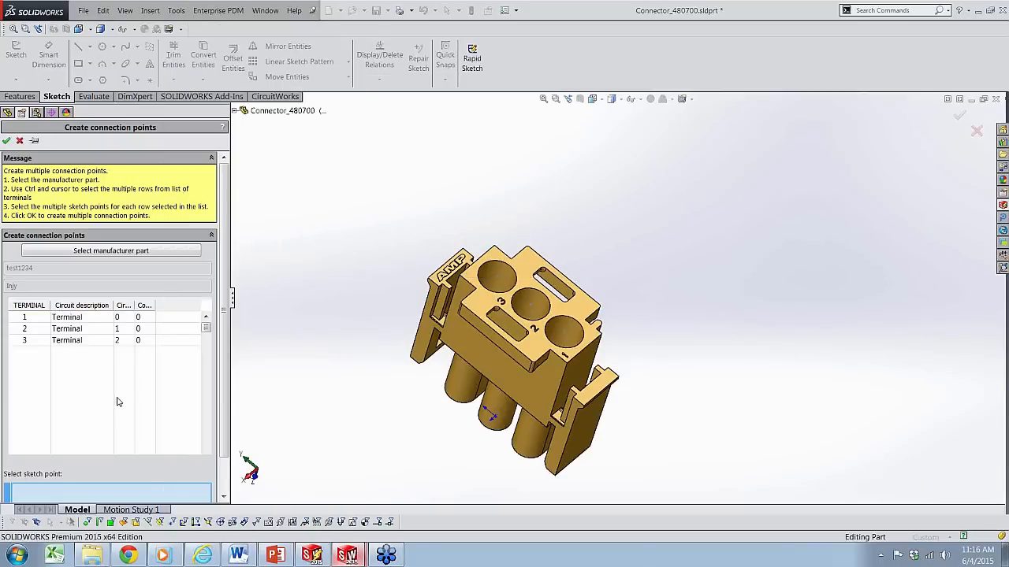
Create connection points for terminals 1, 2 and 3 at the sketch points in the matching numbered holes and finish the wizard
click(100, 320)
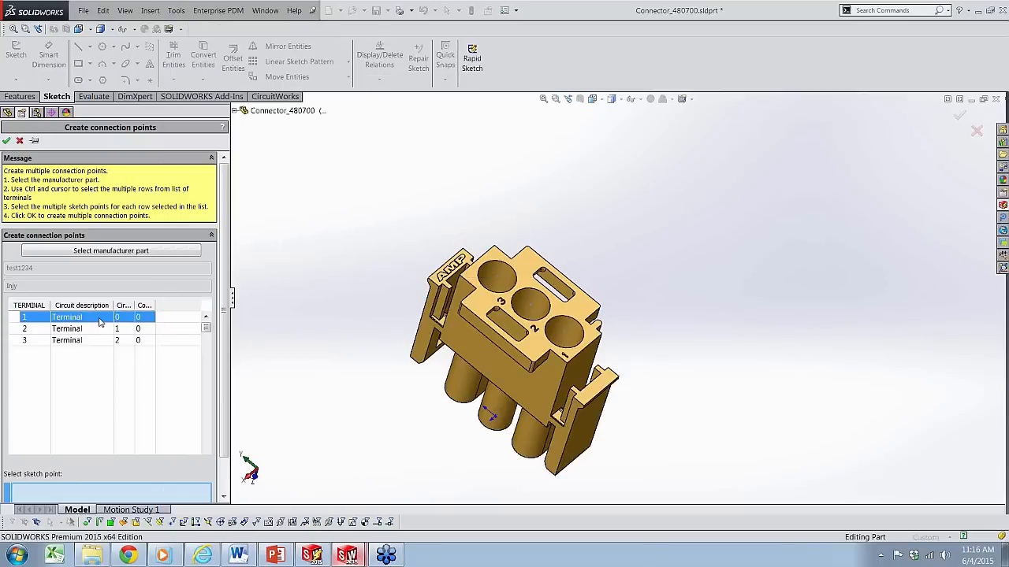
click(564, 335)
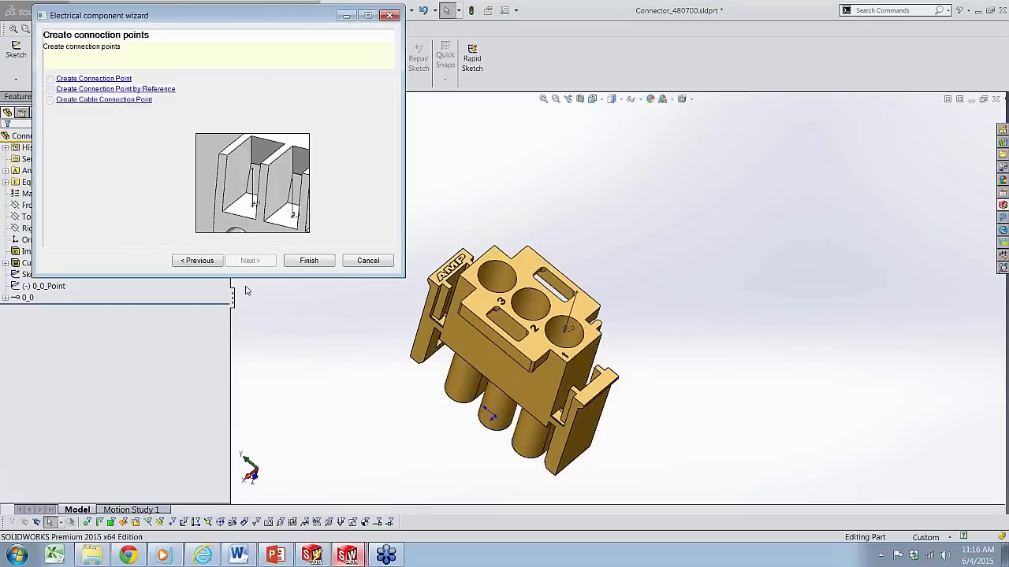
click(104, 89)
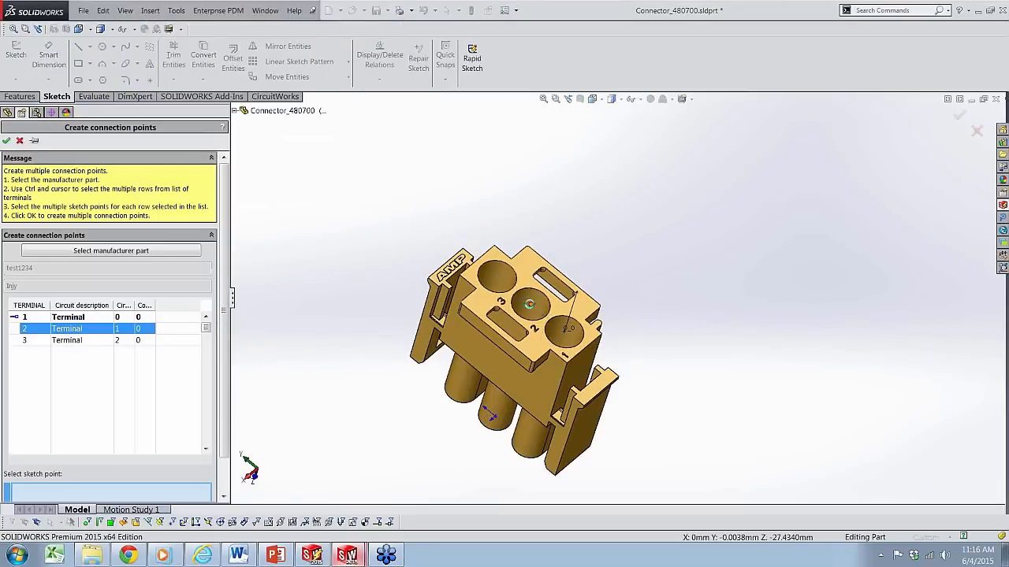
click(530, 303)
click(6, 140)
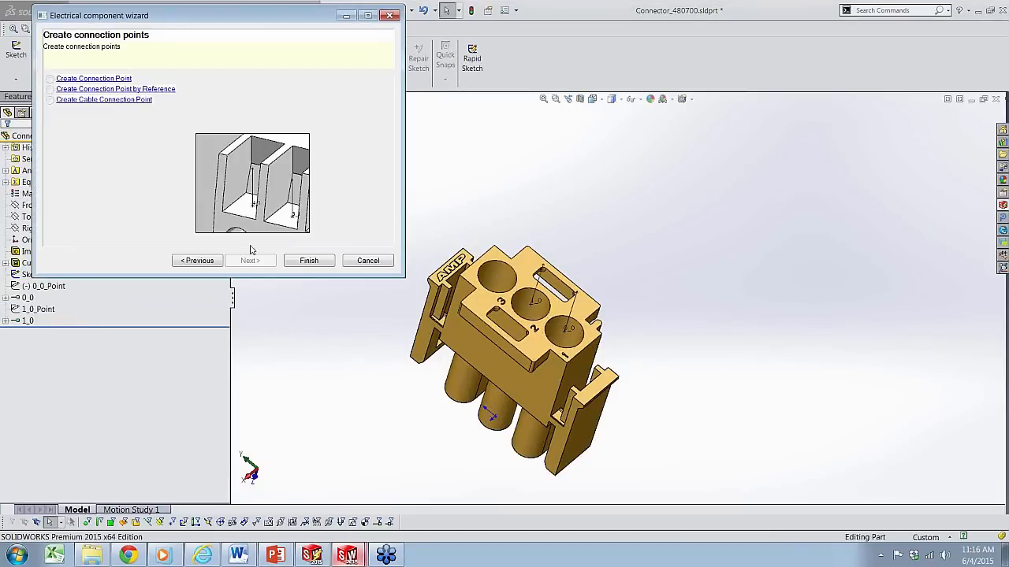
click(101, 92)
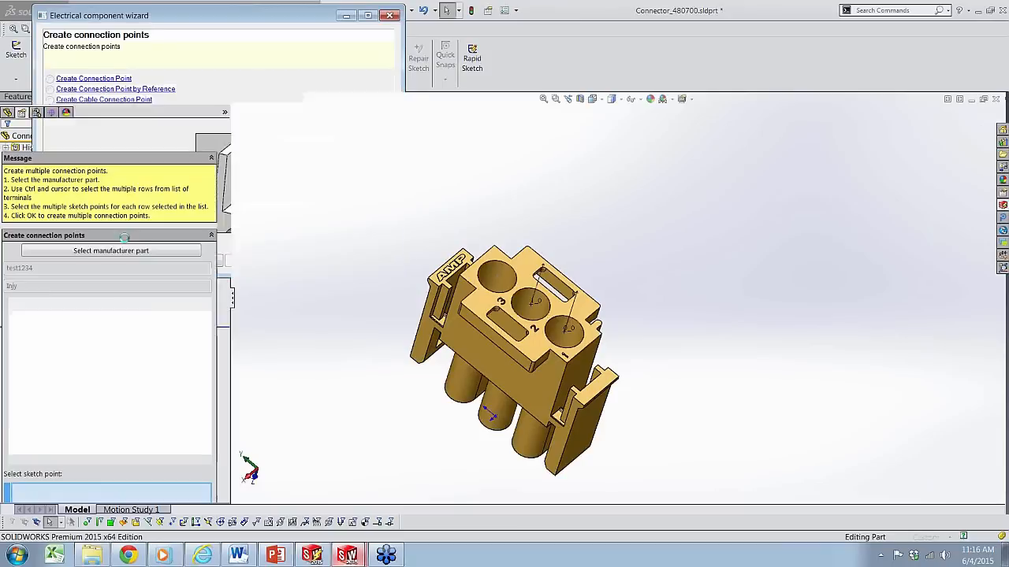
click(498, 280)
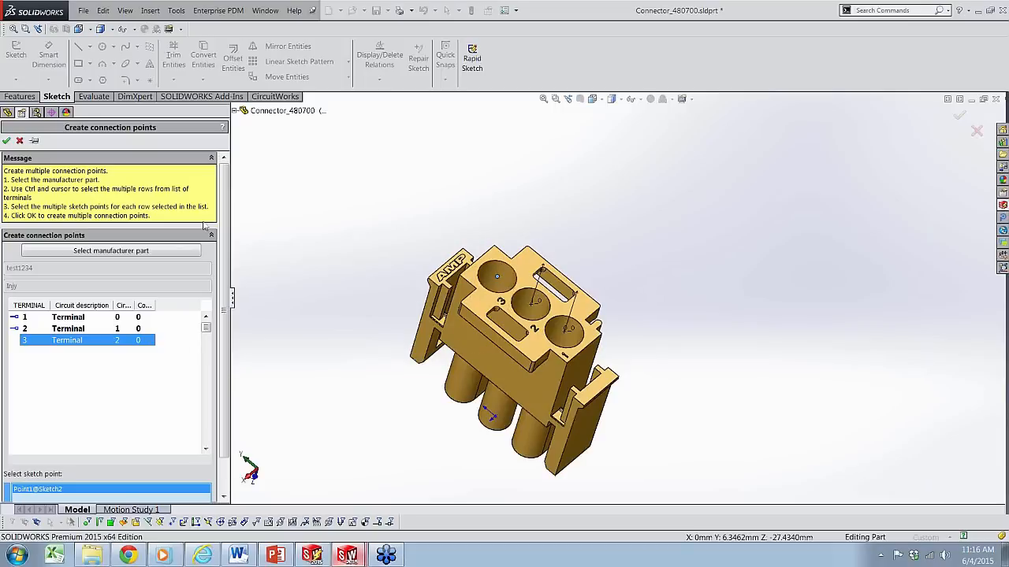
click(6, 140)
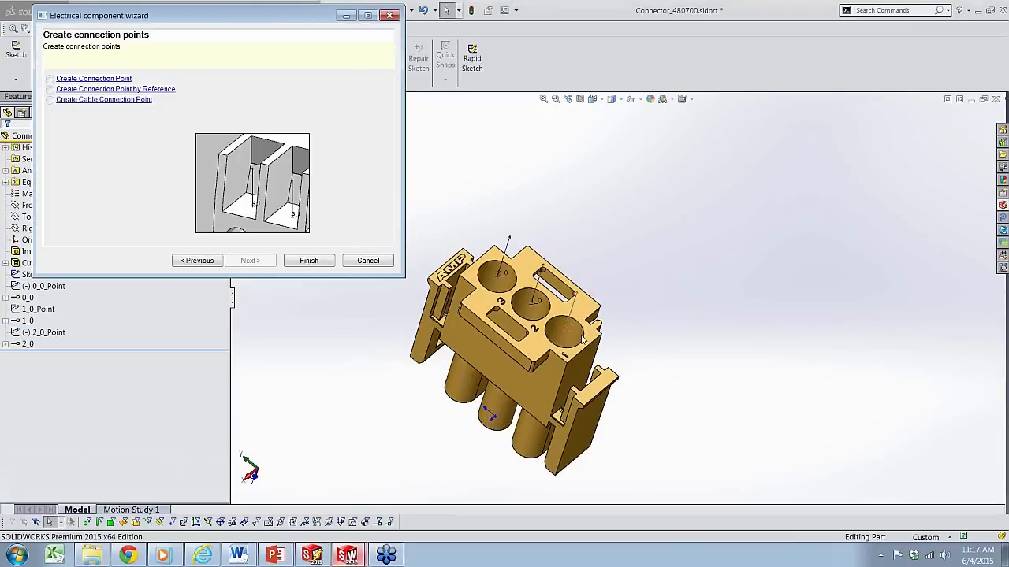
click(318, 265)
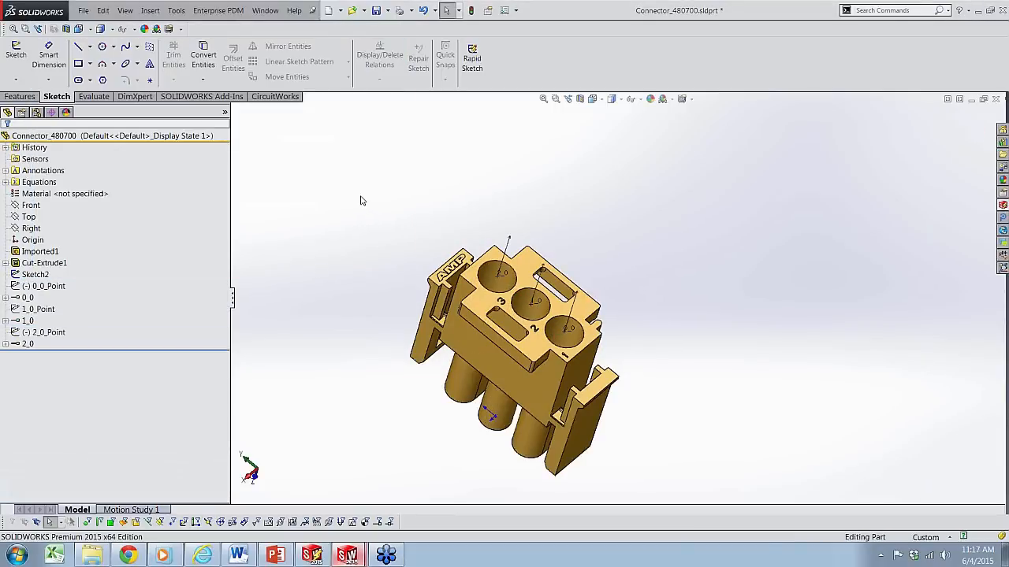
Review the new connection points and their sketches in the feature tree, and inspect the definition of connection point 0_0
click(31, 321)
click(28, 344)
click(46, 333)
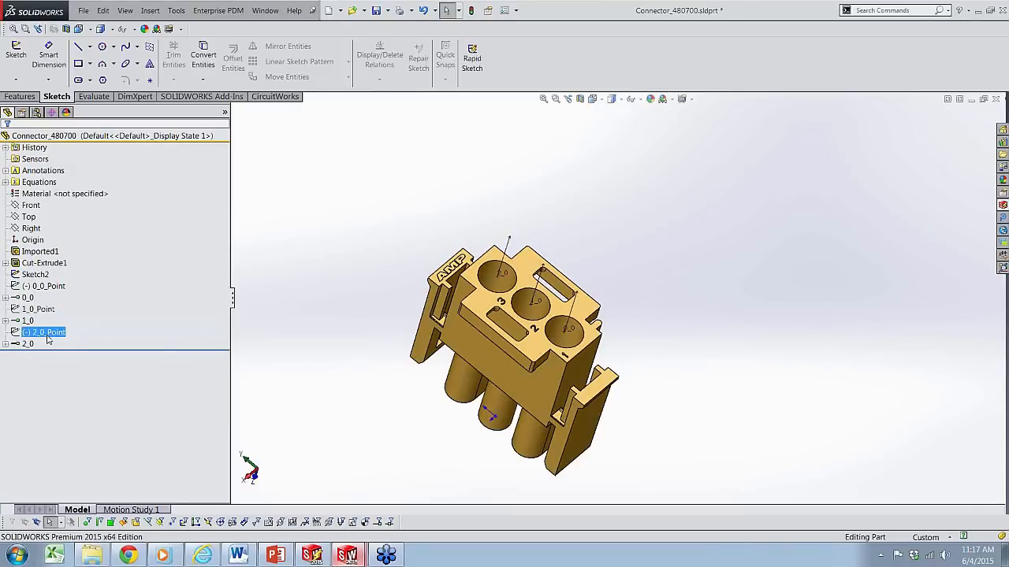
mouse_move(47, 337)
click(31, 287)
click(30, 298)
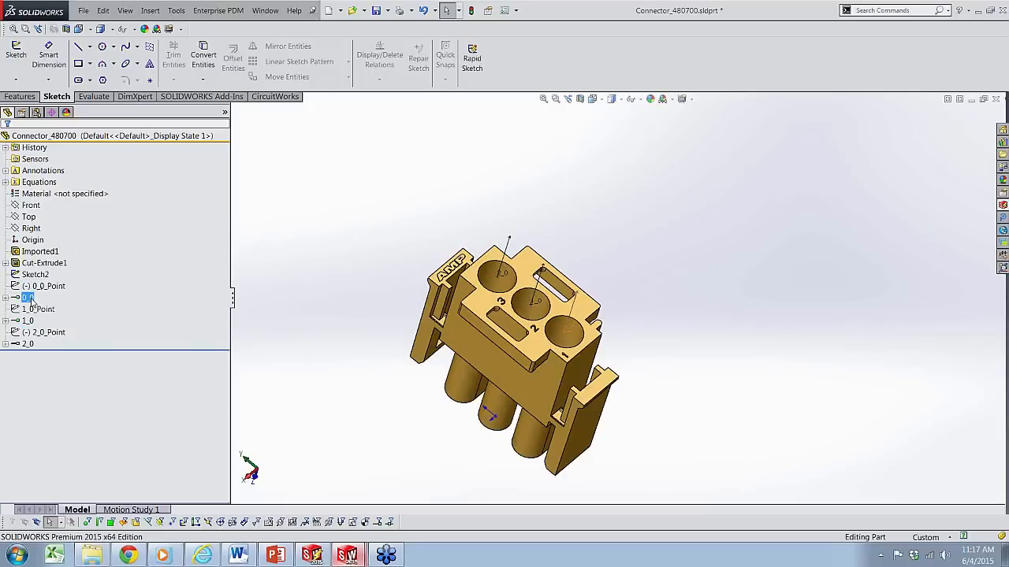
click(37, 270)
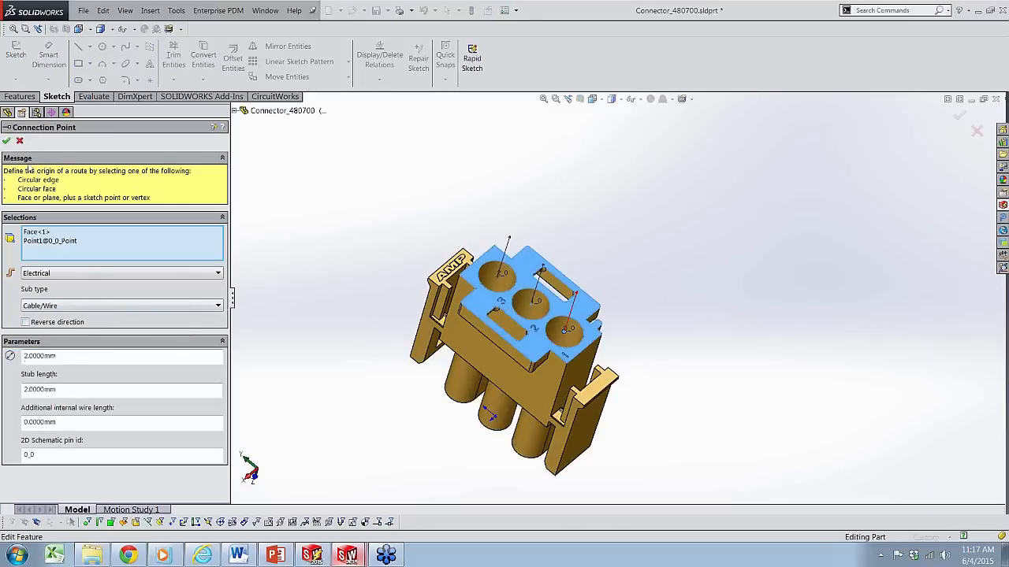
click(6, 140)
Save the connector part and switch to SOLIDWORKS Electrical with the 04 - Detailed wiring drawing in view
mouse_move(377, 552)
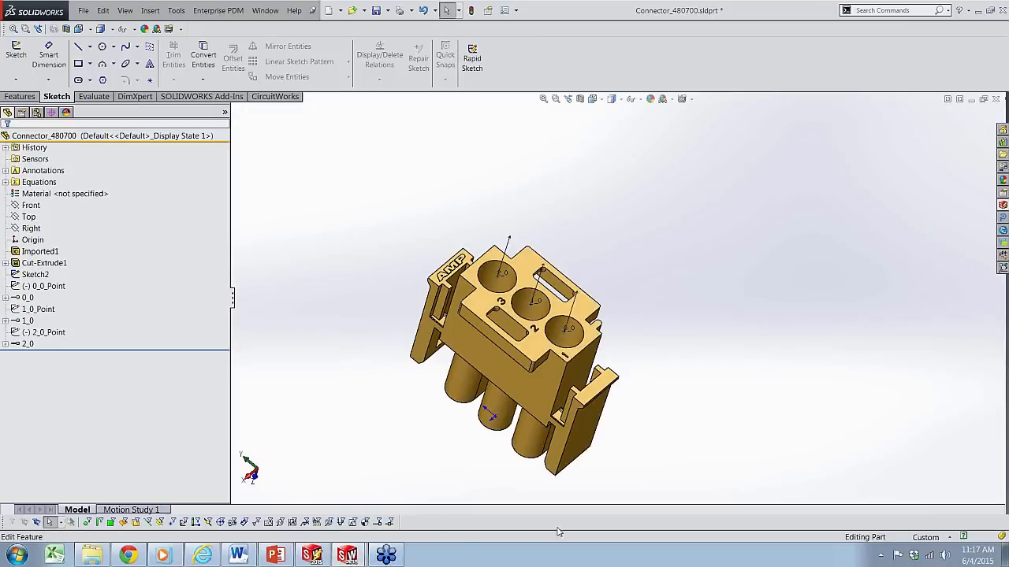
click(83, 11)
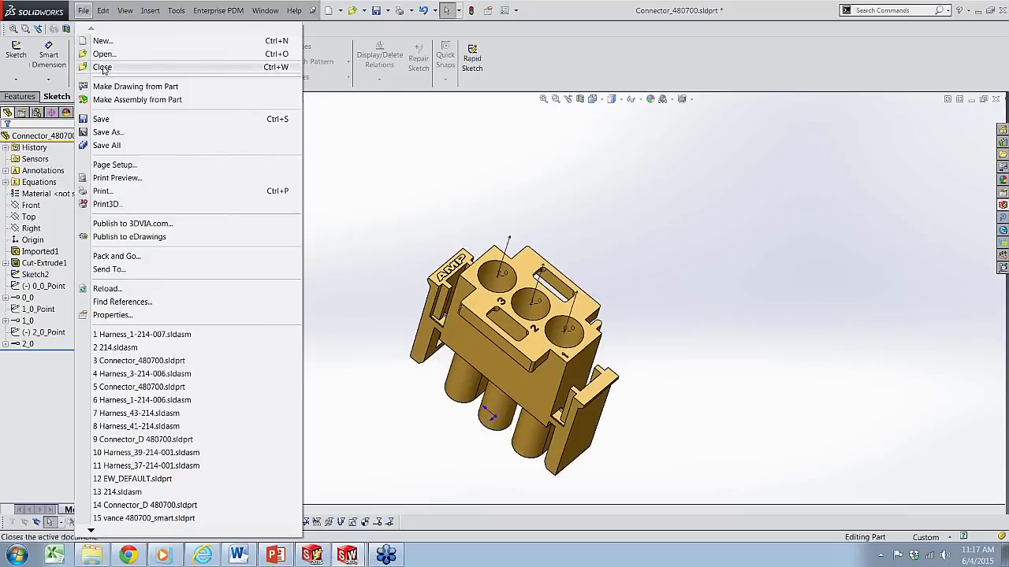
click(93, 120)
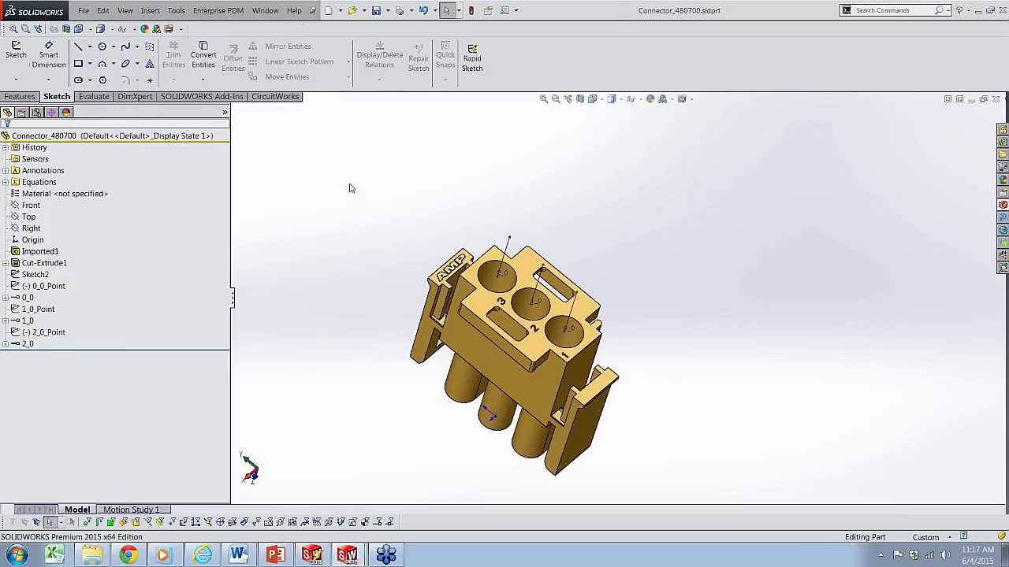
click(312, 554)
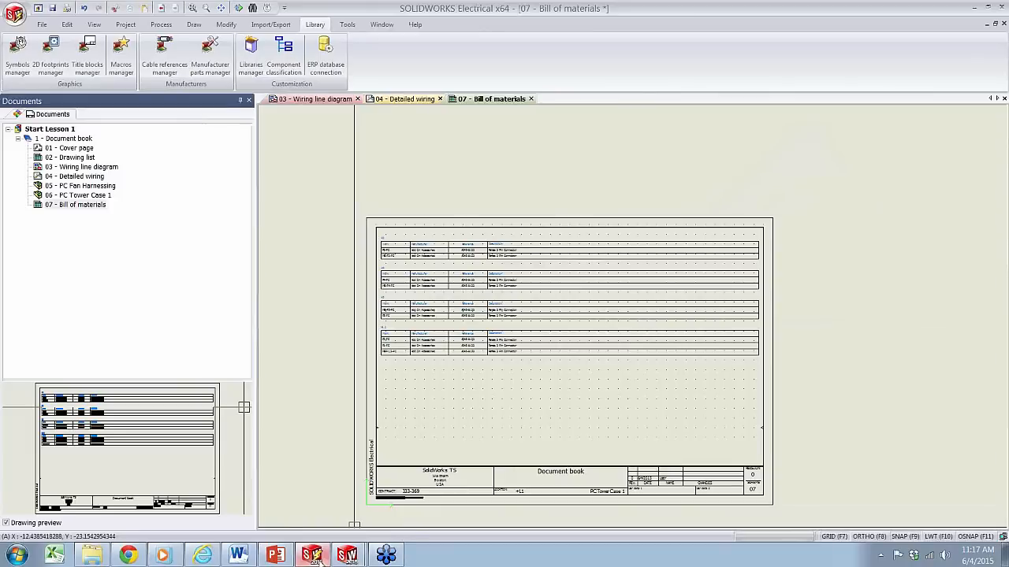
click(401, 99)
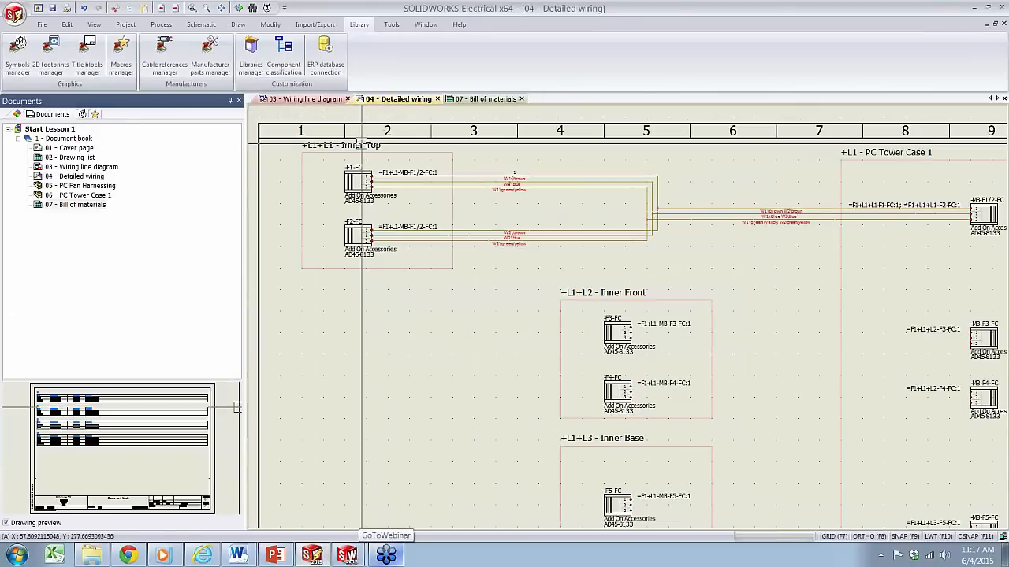
scroll(420, 379, down, 3)
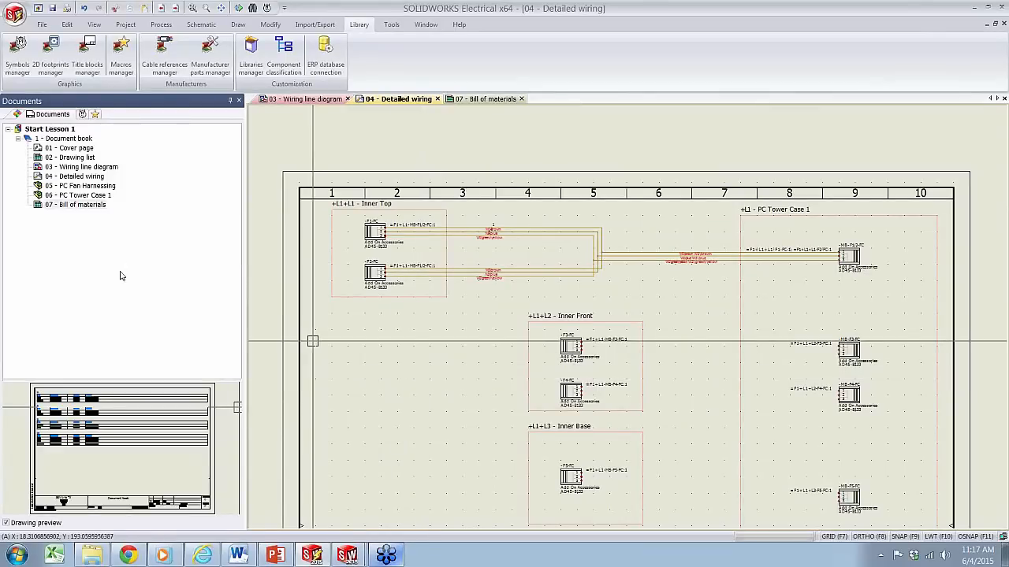
Create a new component in the L1 - Inner Top location and set its class to Connectors
click(18, 115)
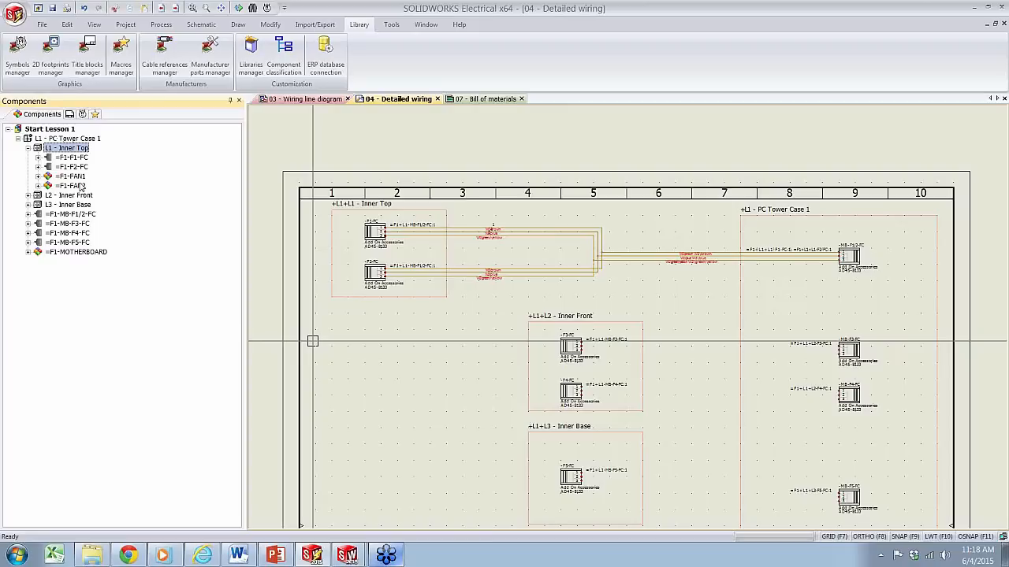
right_click(76, 148)
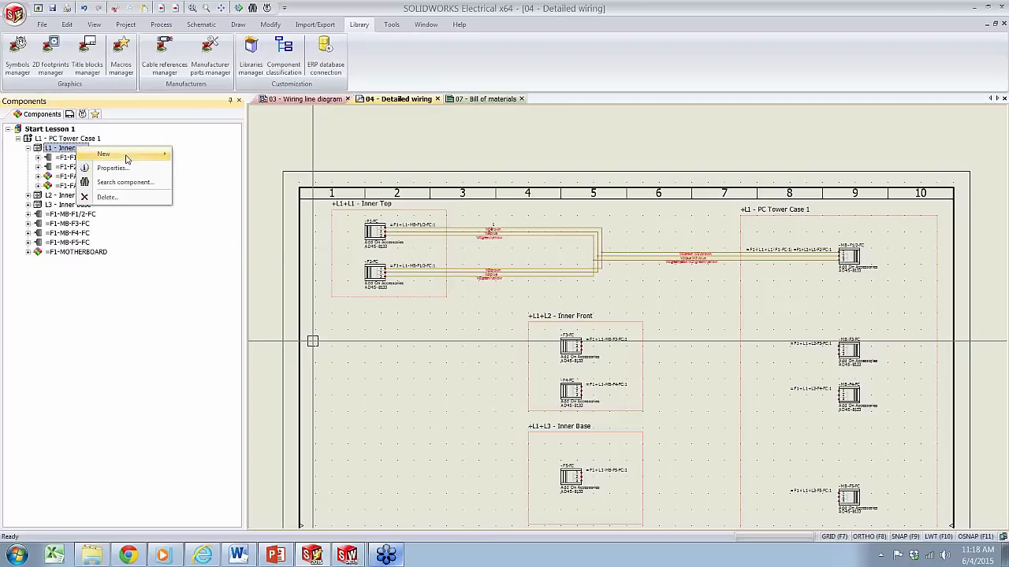
mouse_move(126, 158)
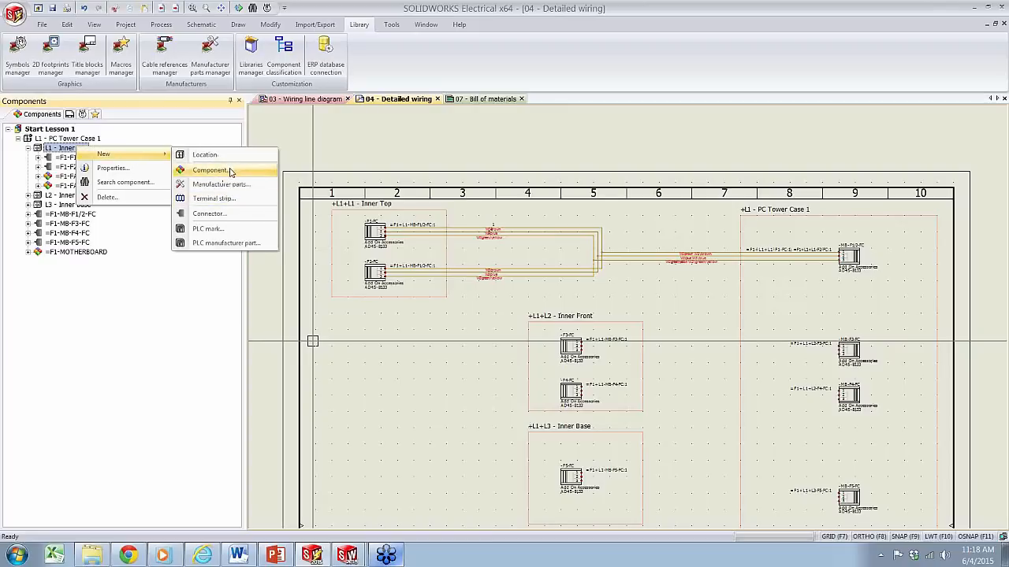
click(231, 172)
click(534, 155)
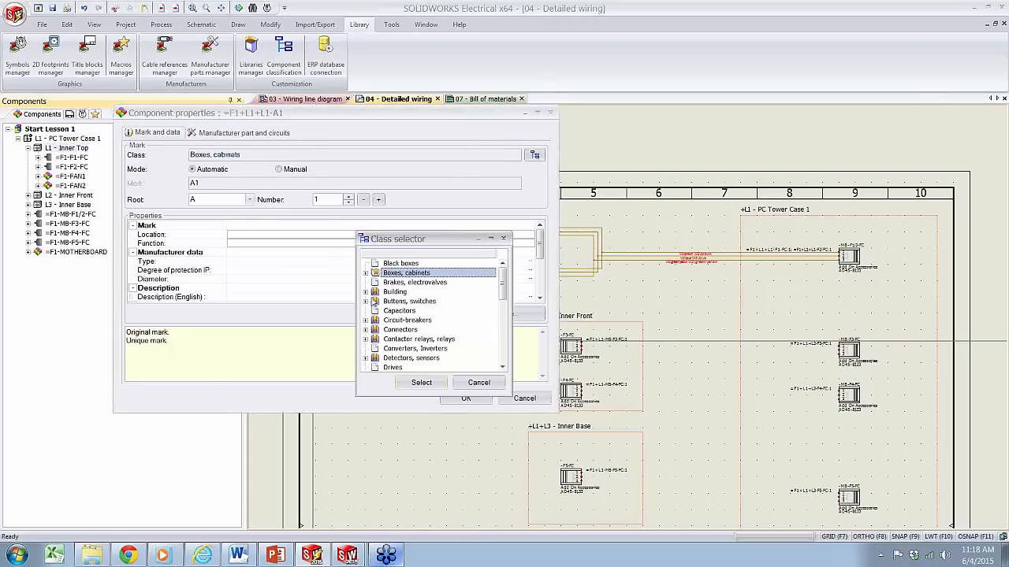
click(405, 331)
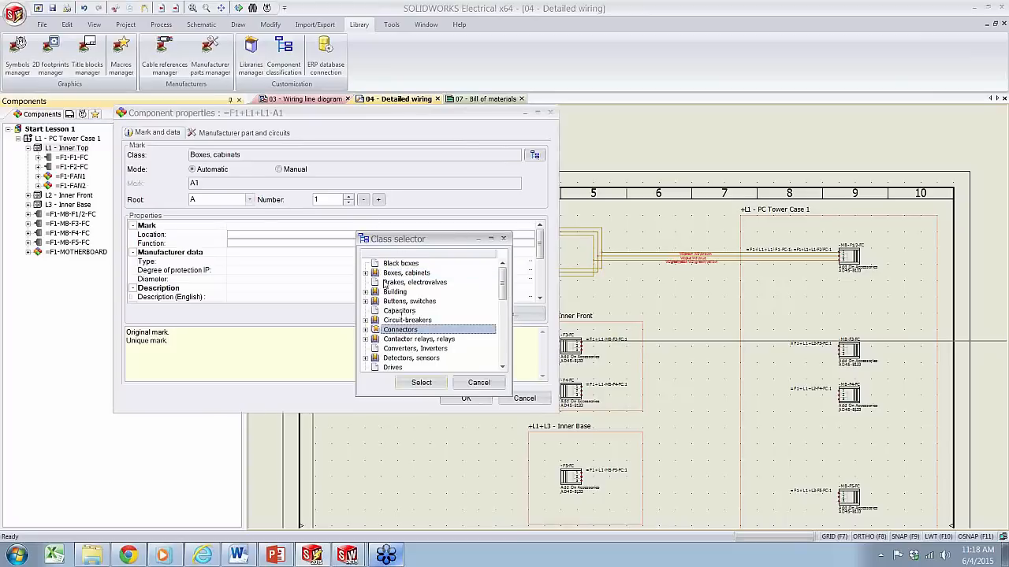
click(421, 382)
Assign the manufacturer part Connector_470800 to the new component, check its mark data and confirm the component
click(244, 132)
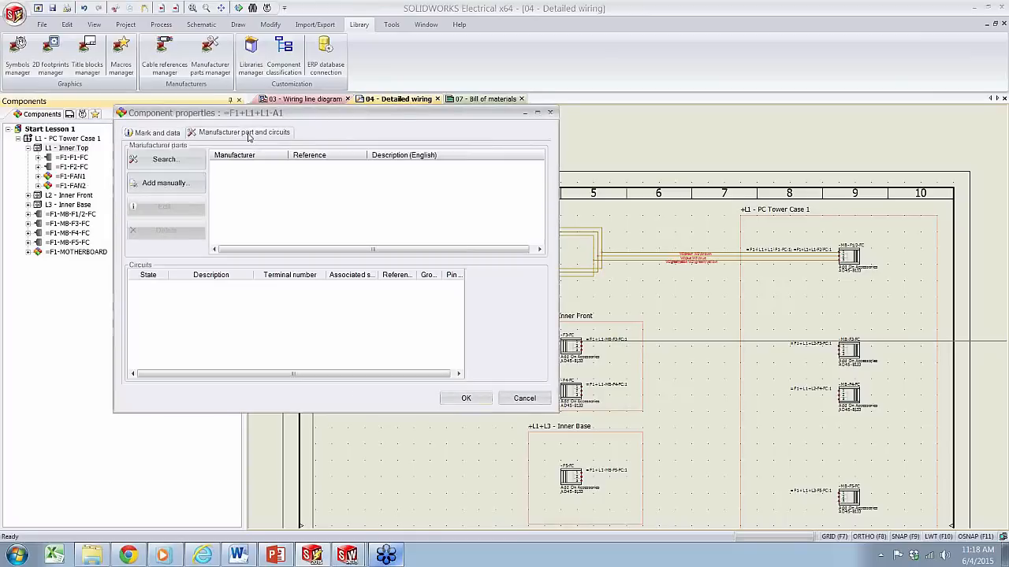
click(166, 158)
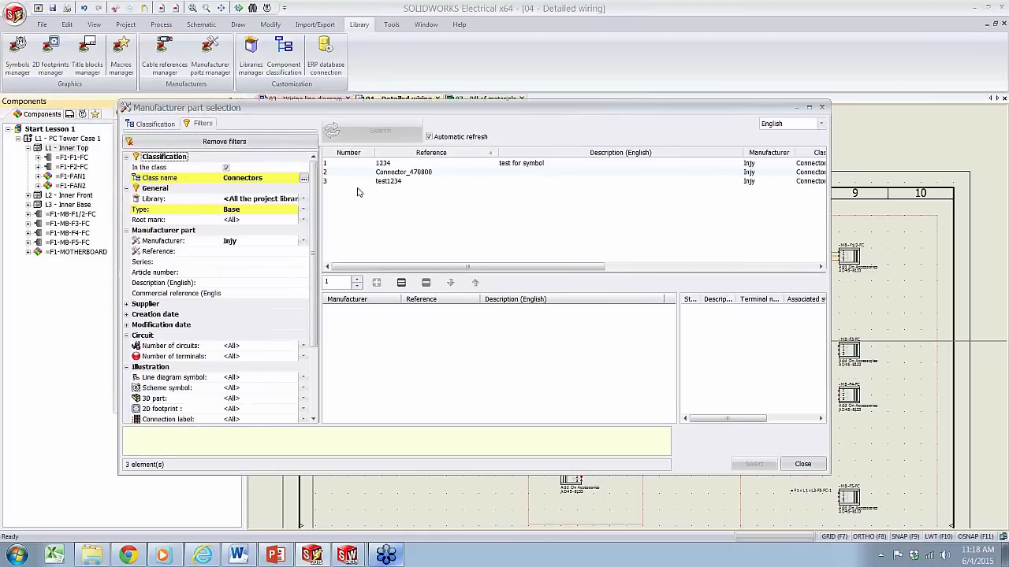
click(412, 173)
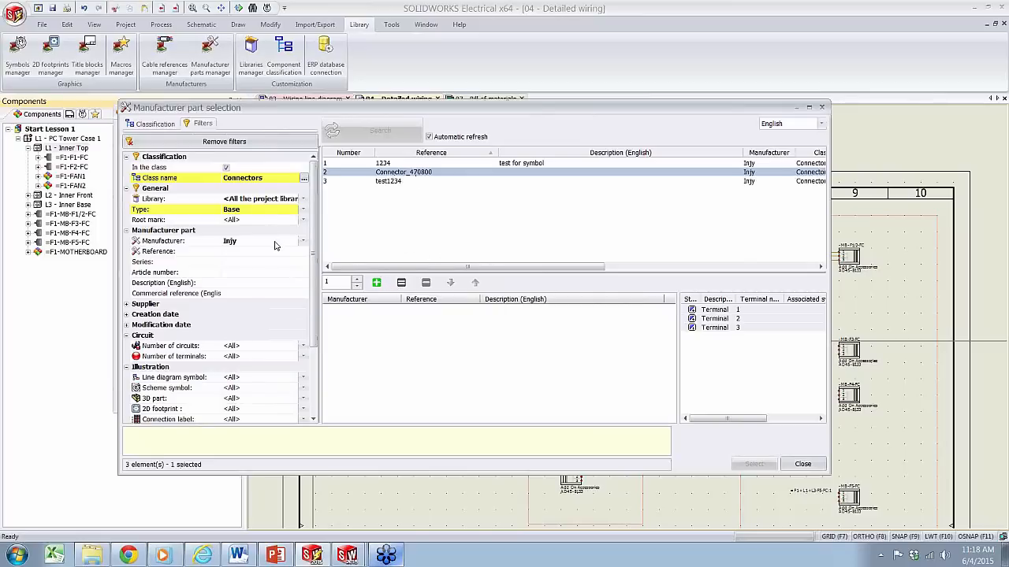
click(376, 282)
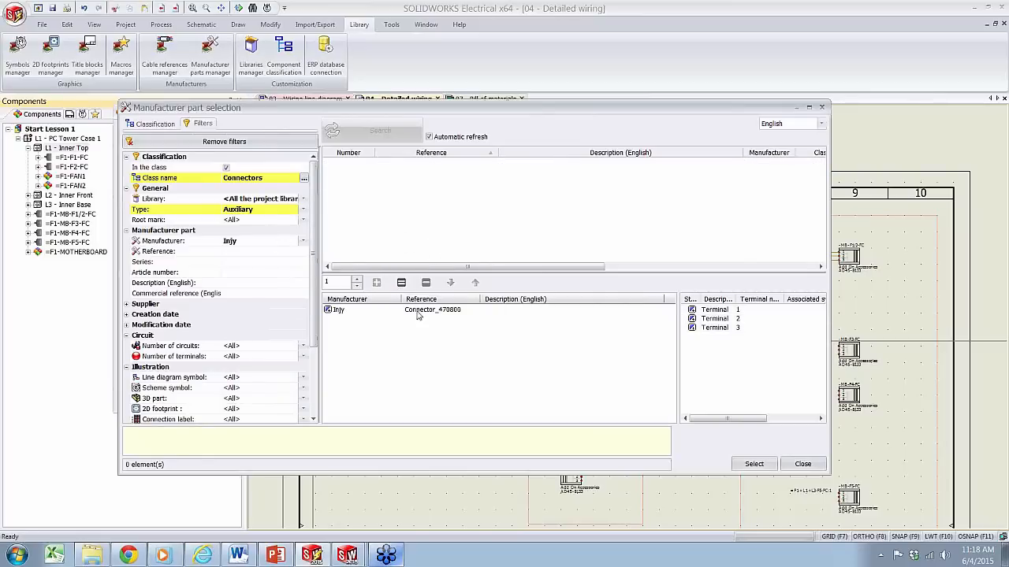
click(754, 464)
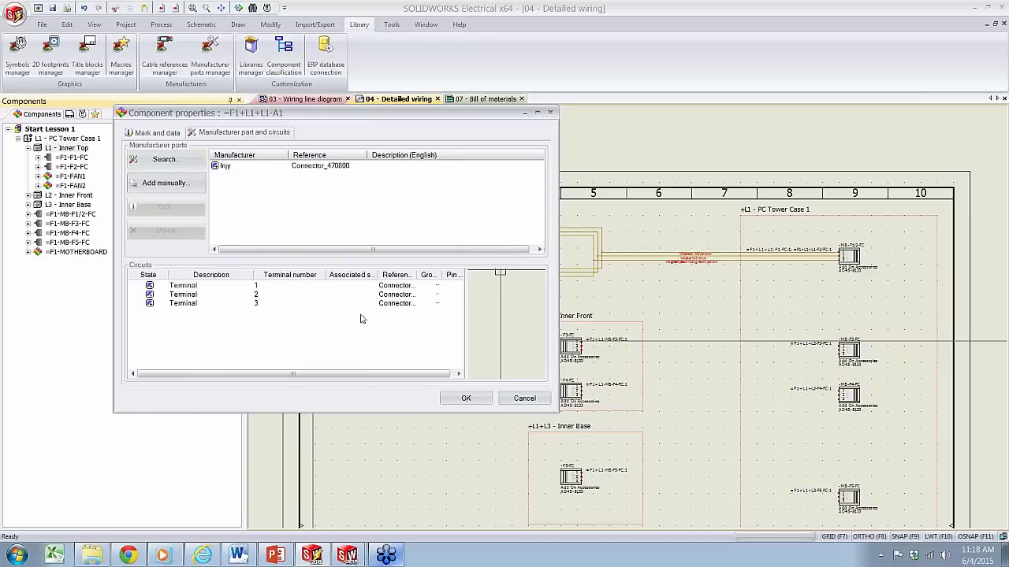
click(164, 133)
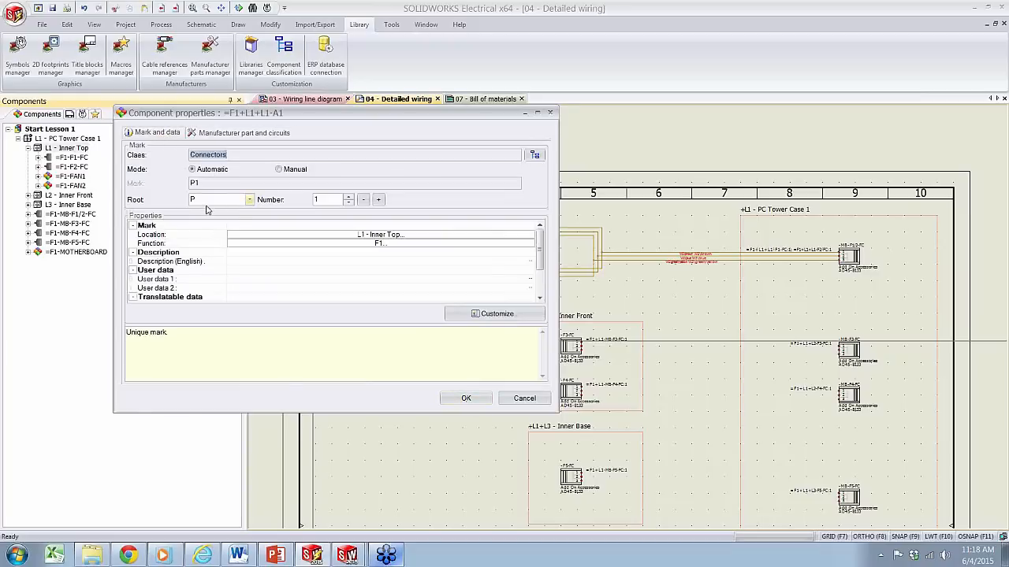
click(466, 398)
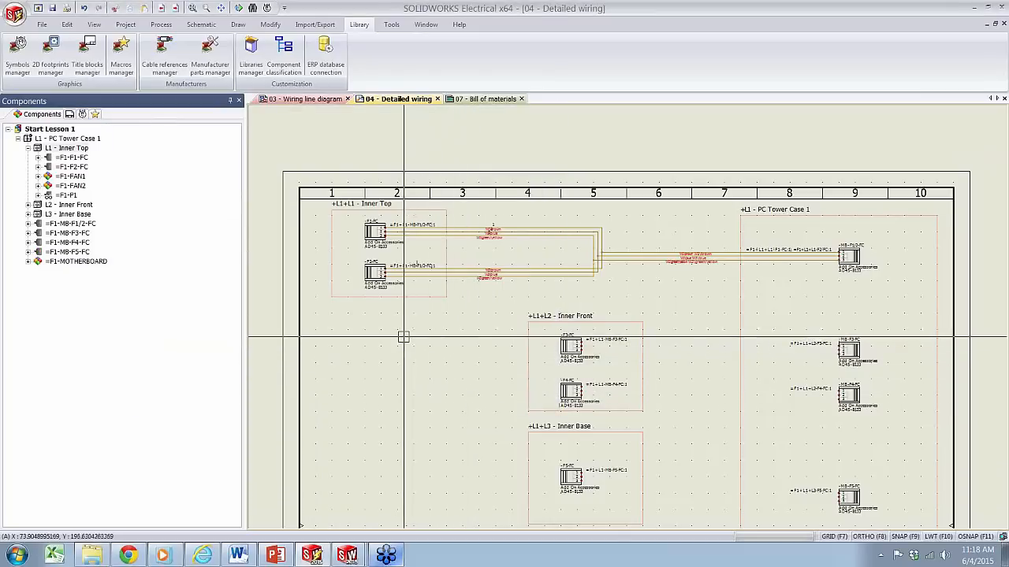
click(70, 195)
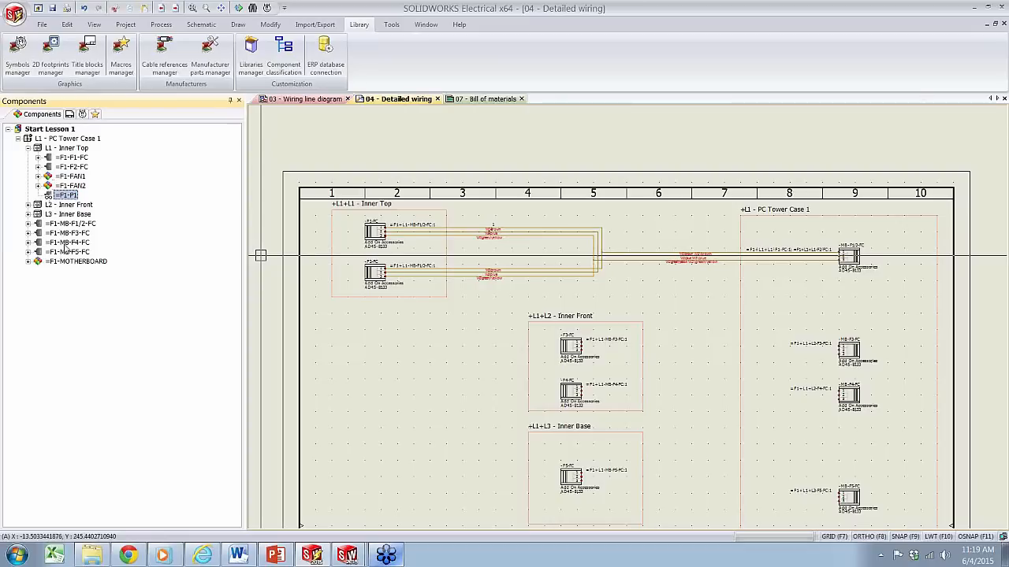
right_click(68, 197)
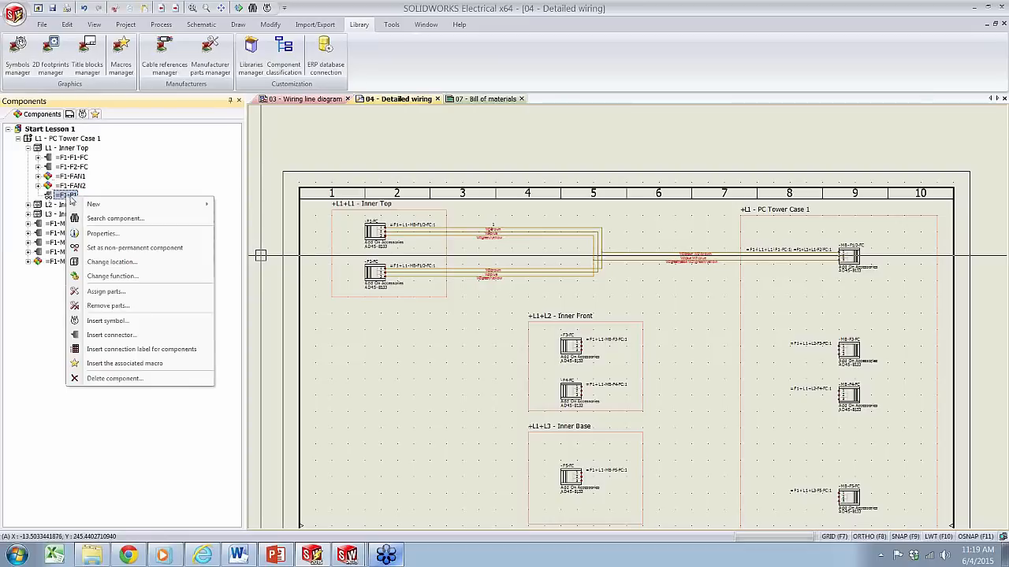
click(110, 335)
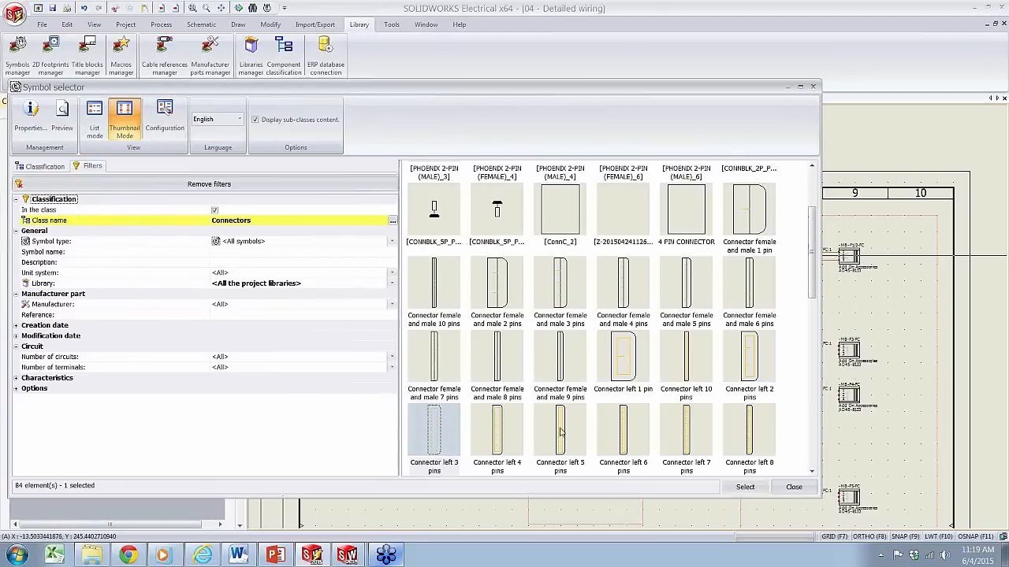
click(744, 487)
click(115, 159)
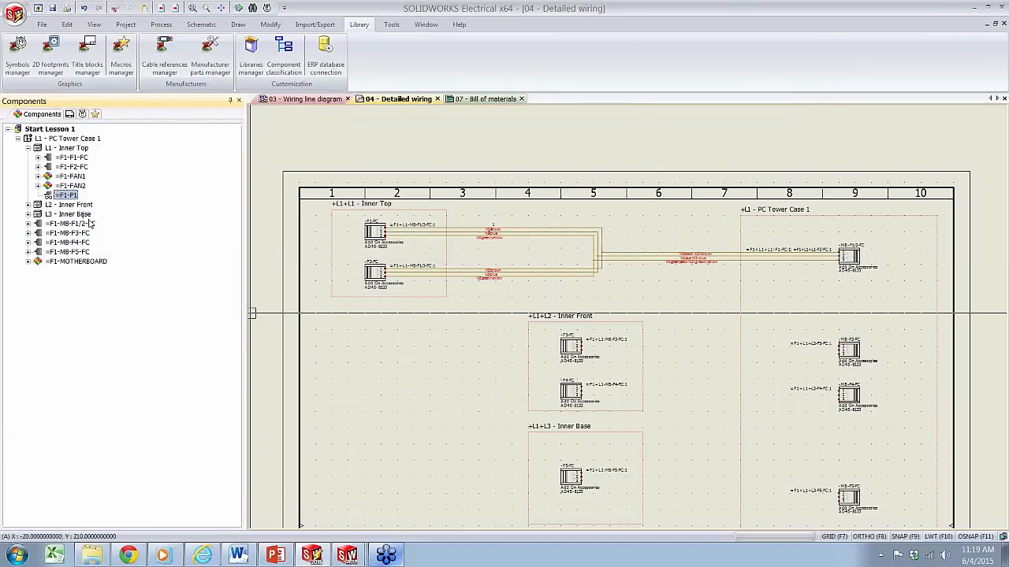
Insert the connector symbol of component P1 in the empty area below the L1 - Inner Top outline
right_click(67, 195)
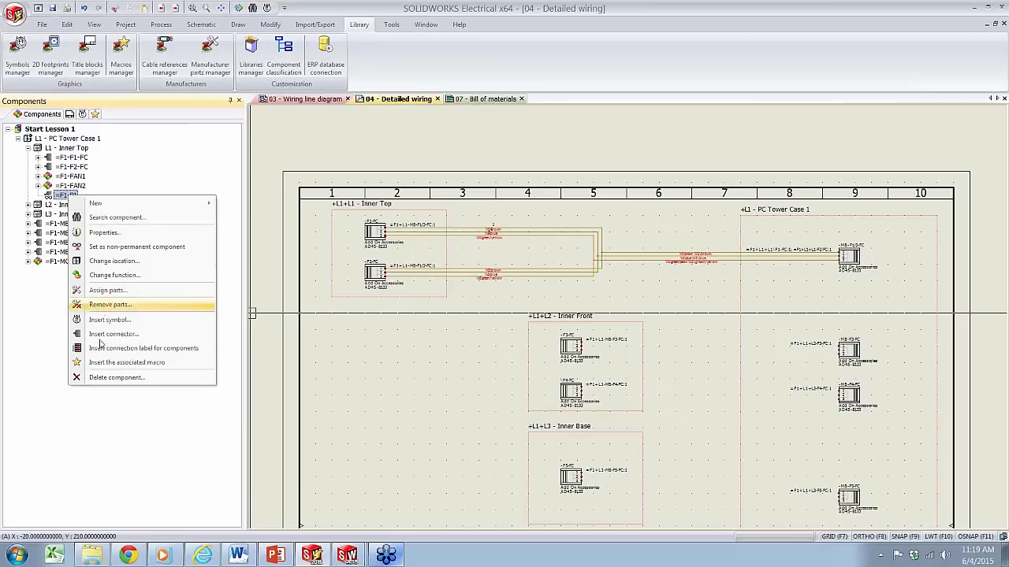
click(144, 334)
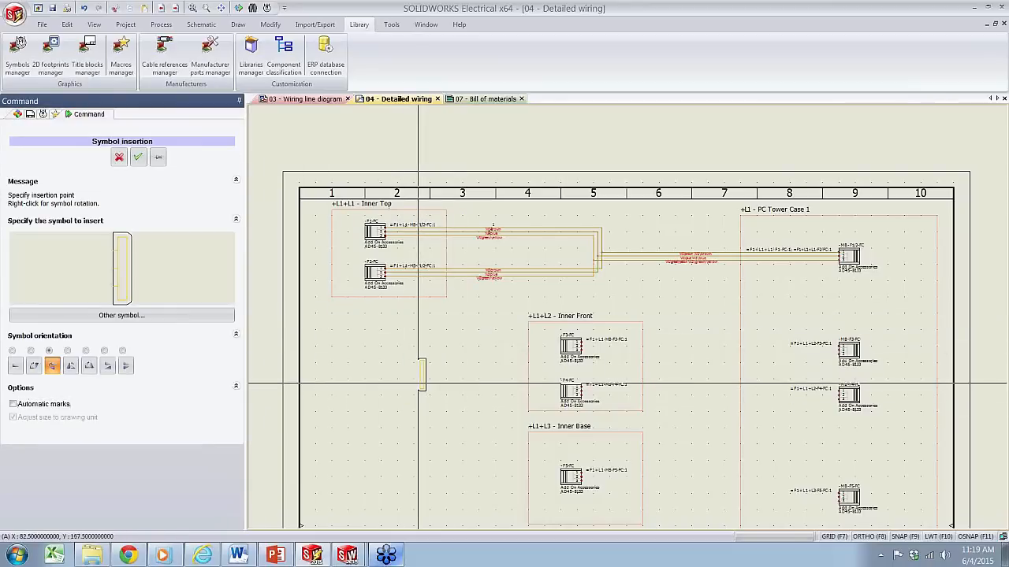
scroll(426, 386, up, 4)
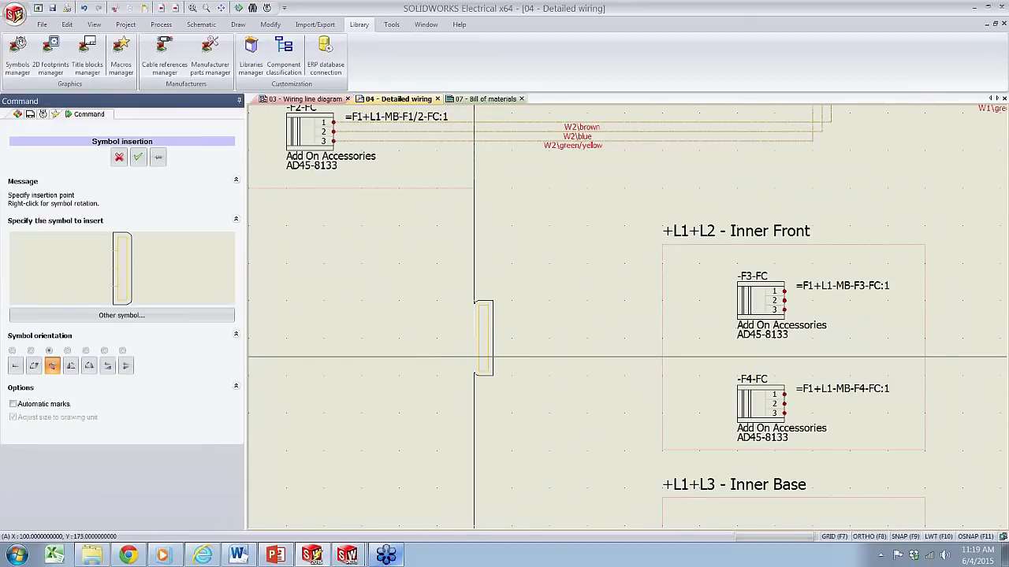
click(474, 358)
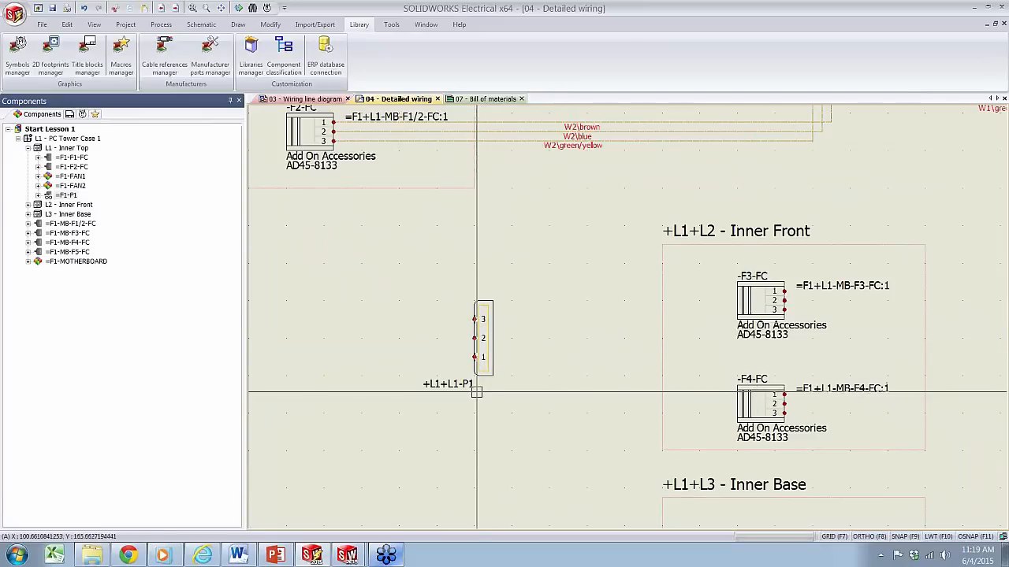
Check the manufacturer part and circuits in the component properties of the inserted P1 connector
click(480, 369)
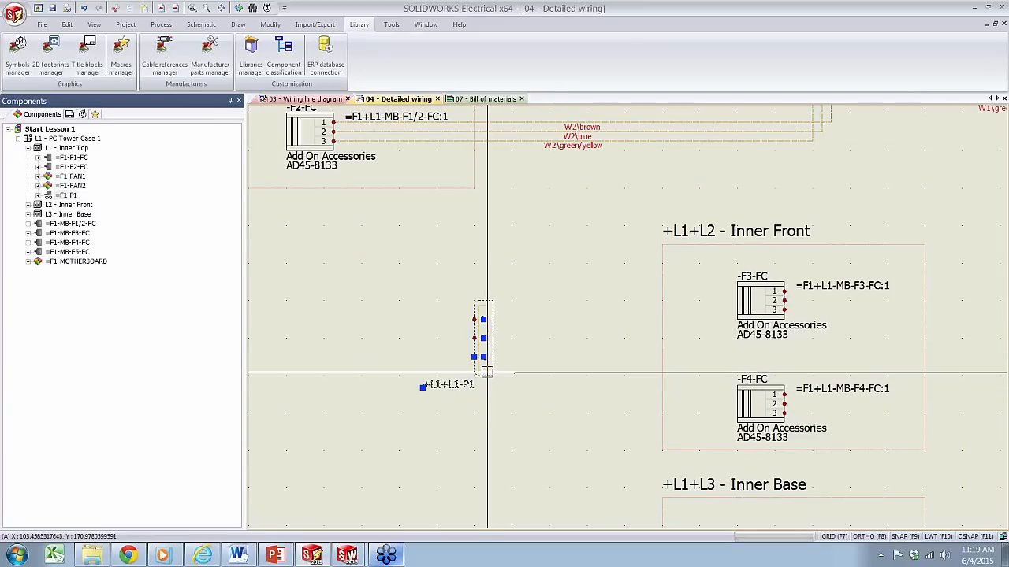
right_click(521, 375)
click(552, 231)
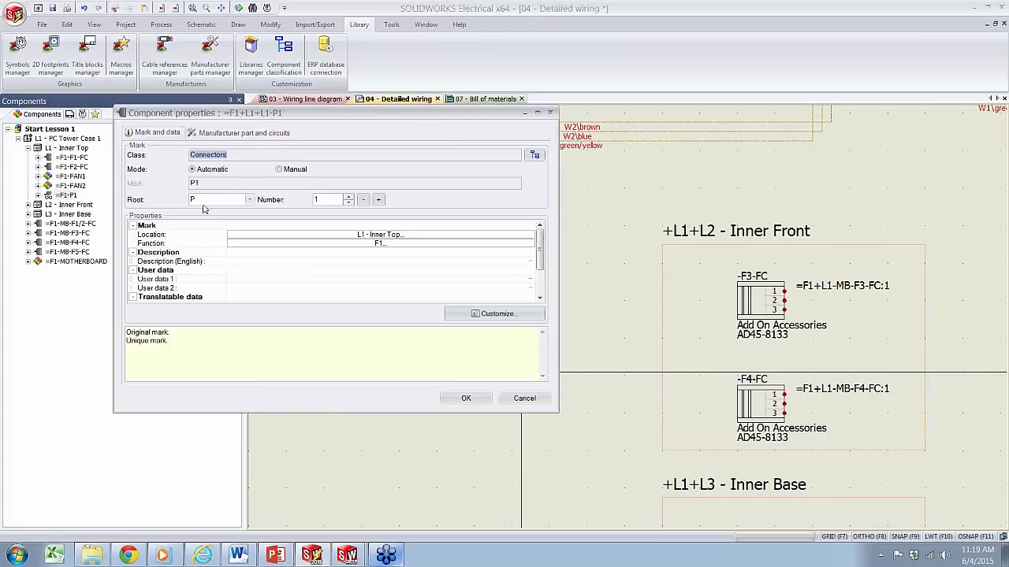
click(233, 133)
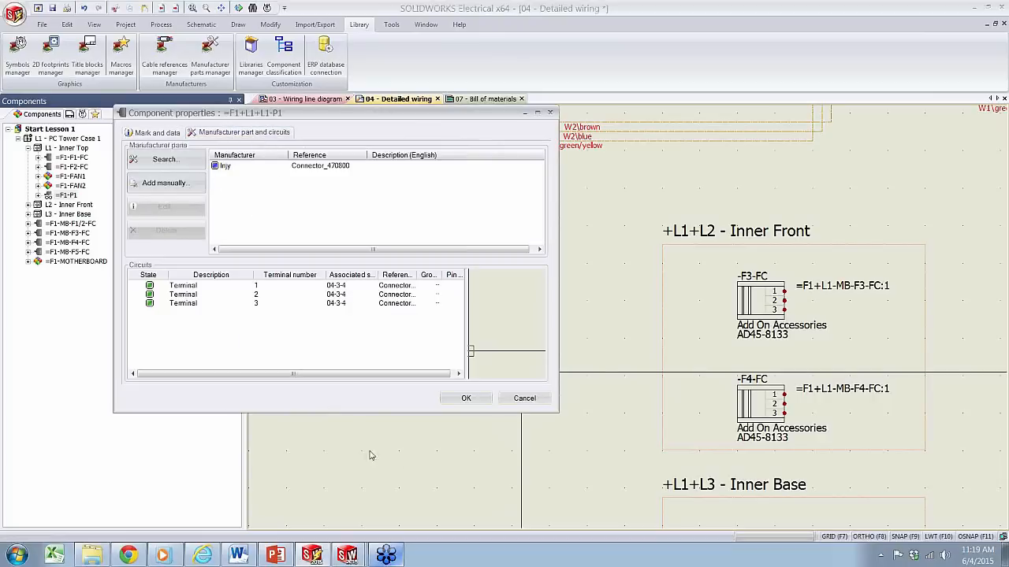
click(466, 398)
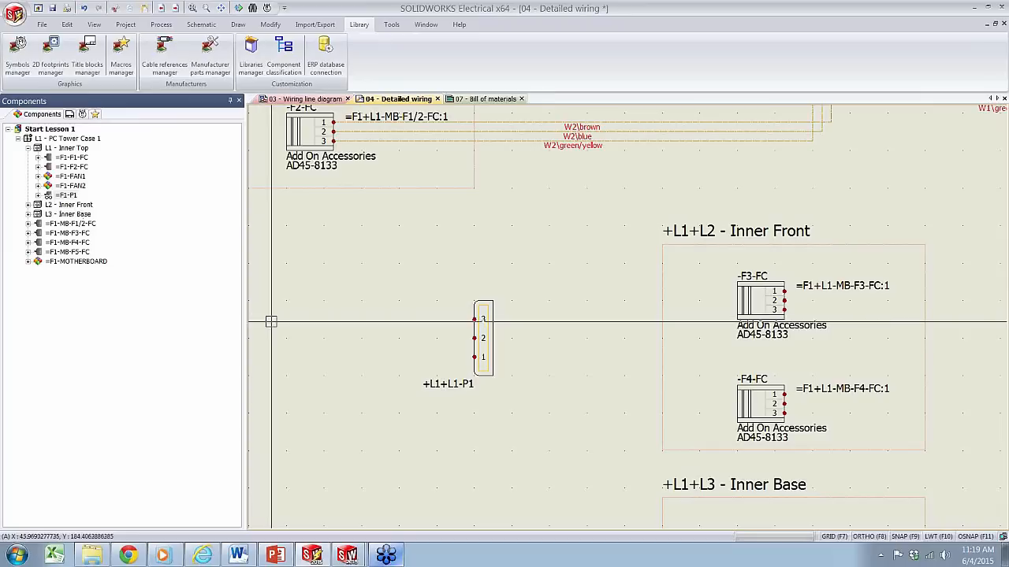
Copy the P1 connector and paste the duplicate to its left at the same height
click(486, 356)
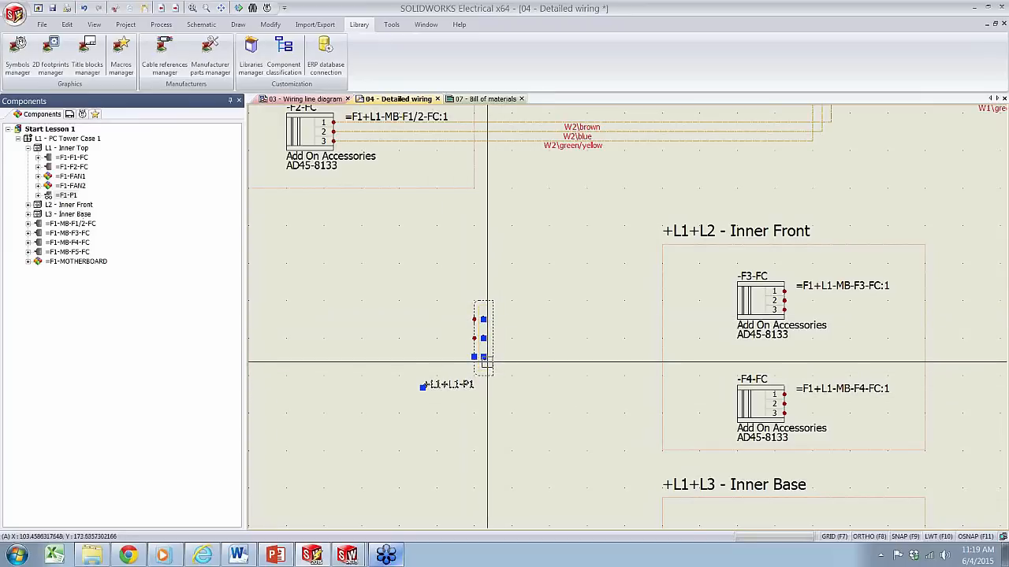
right_click(496, 366)
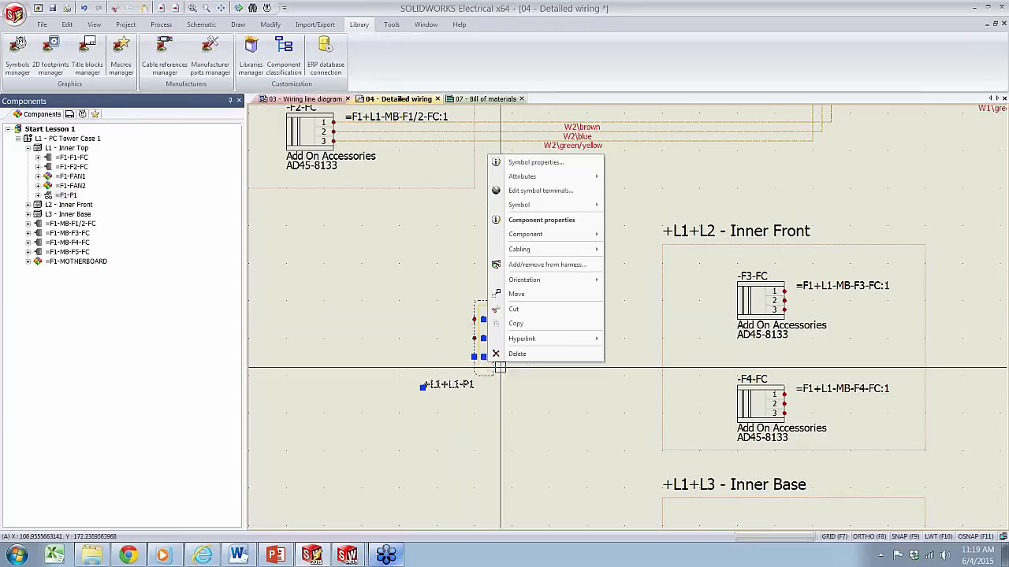
click(516, 323)
right_click(488, 440)
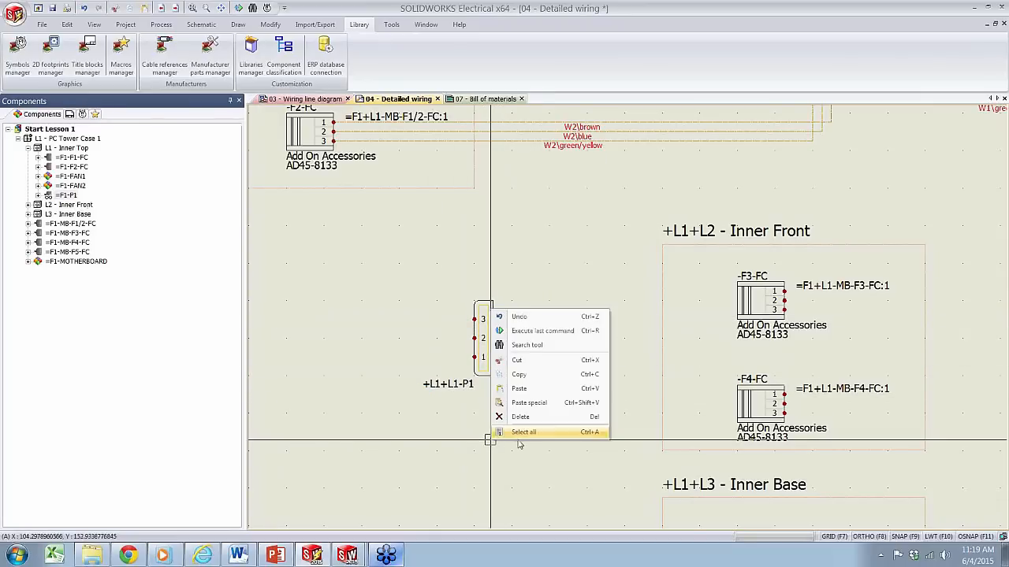
click(519, 388)
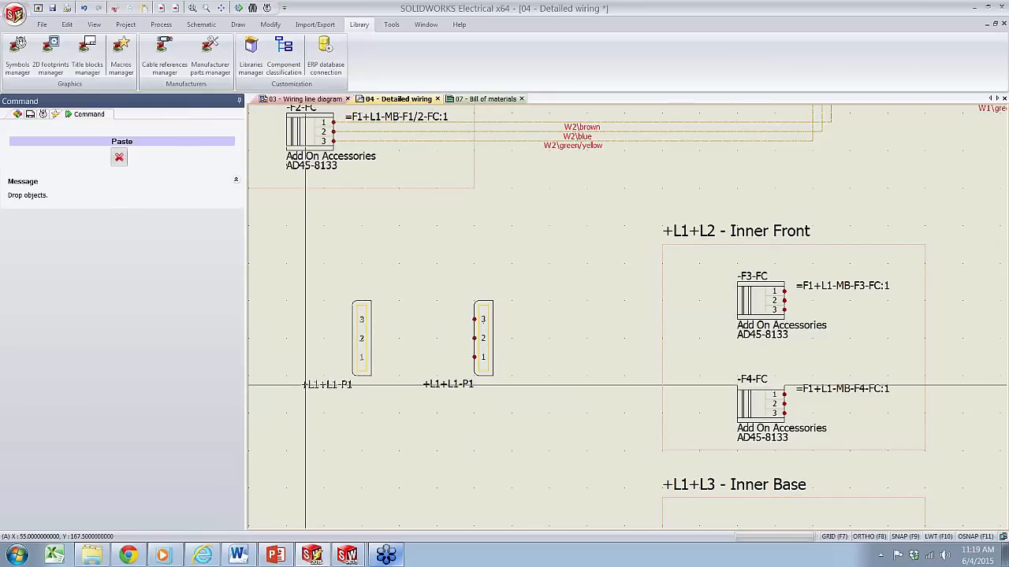
click(305, 384)
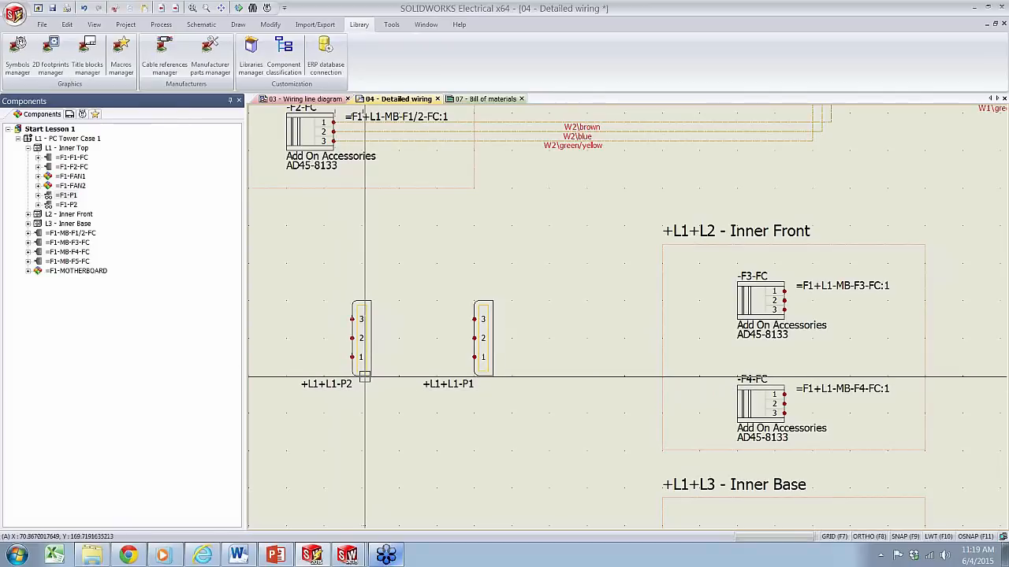
Change the orientation of the copied connector P2 so its terminals face connector P1
click(365, 376)
right_click(365, 376)
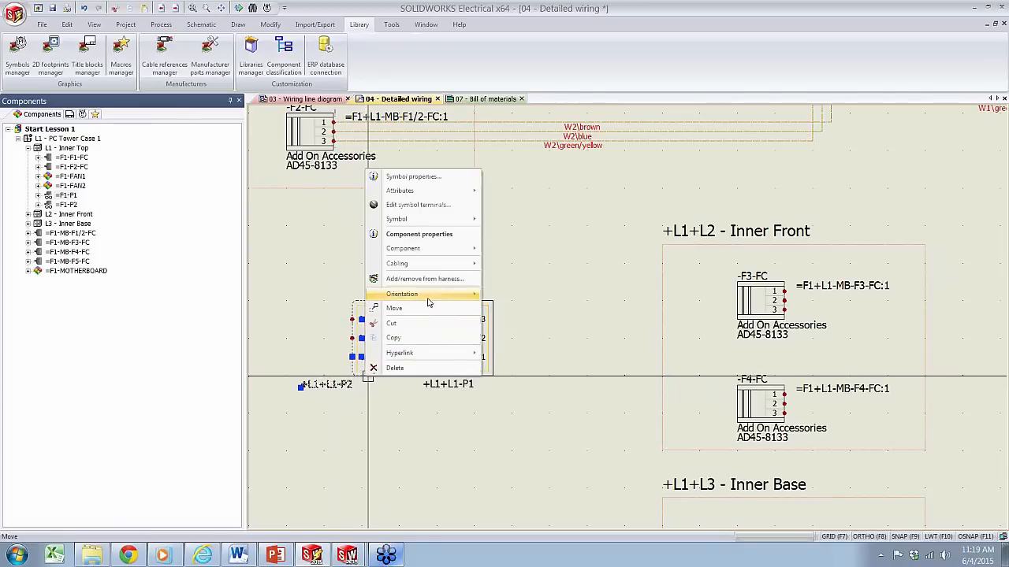
mouse_move(473, 294)
click(520, 365)
key(Escape)
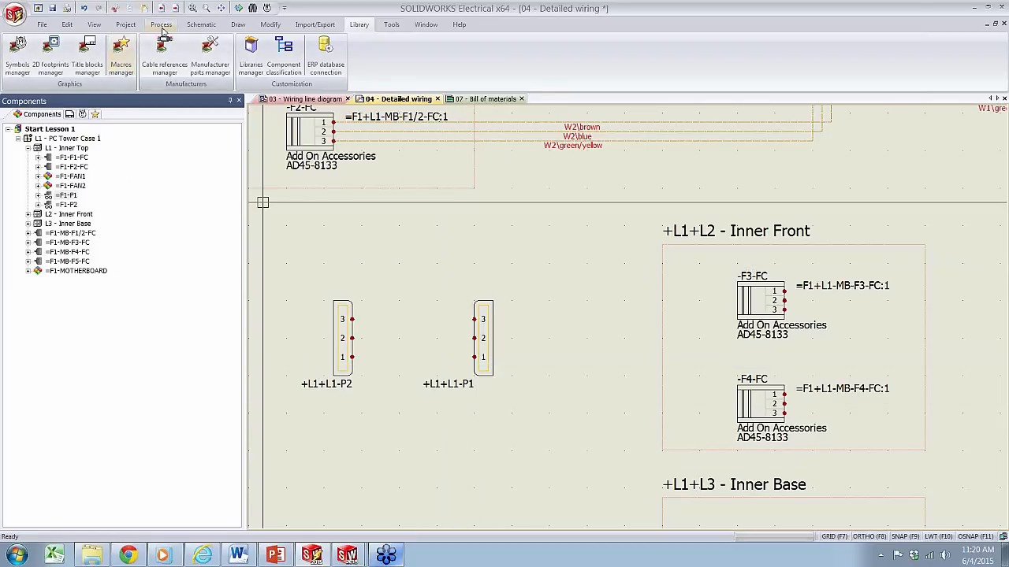
Draw three wires with the multiple wire command from the terminals of P2 to the matching terminals of P1
click(201, 25)
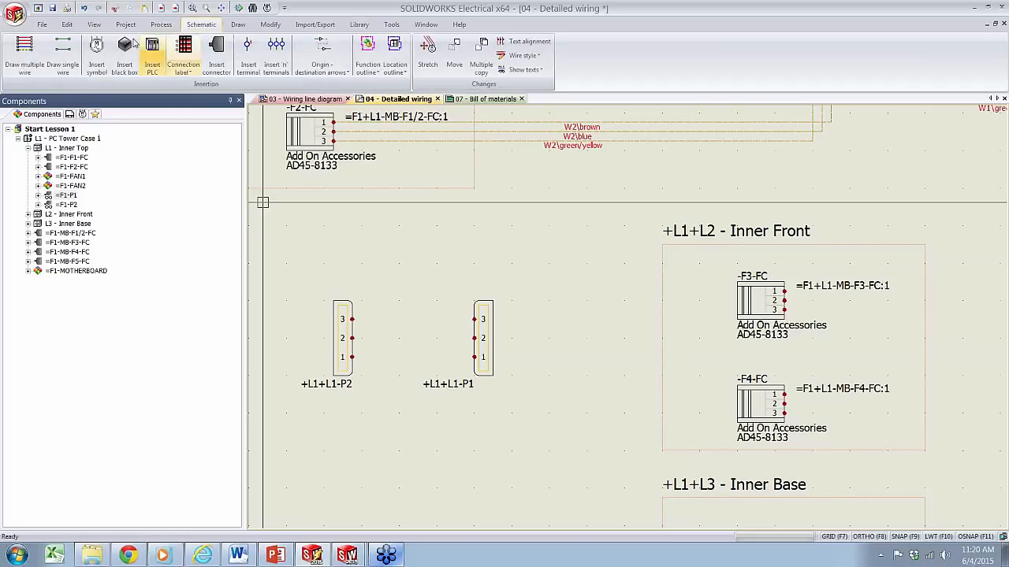
click(24, 56)
click(351, 319)
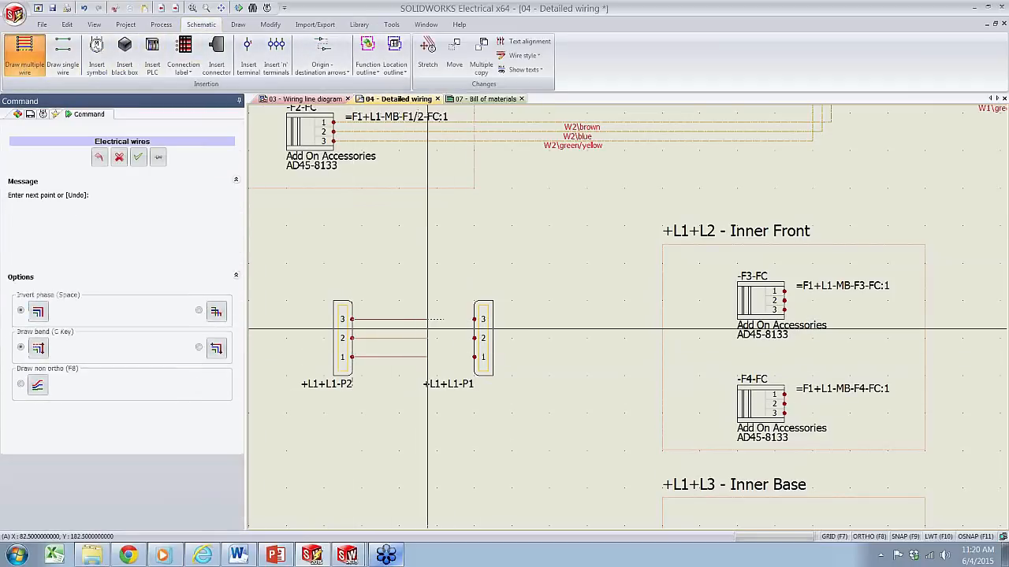
click(474, 319)
key(Escape)
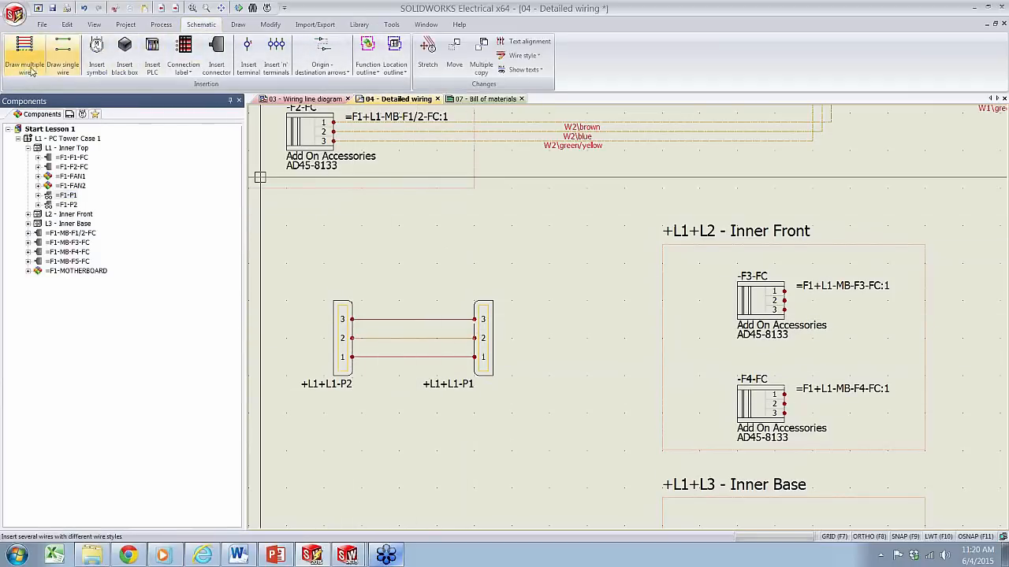
Number the new wires without modifying the existing wire numbers
click(160, 25)
click(79, 67)
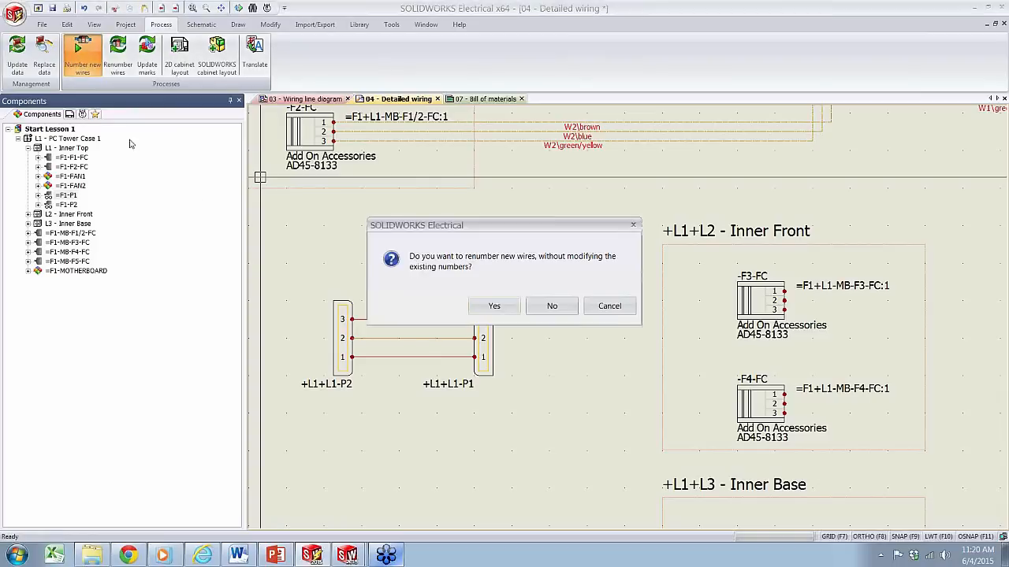
click(505, 307)
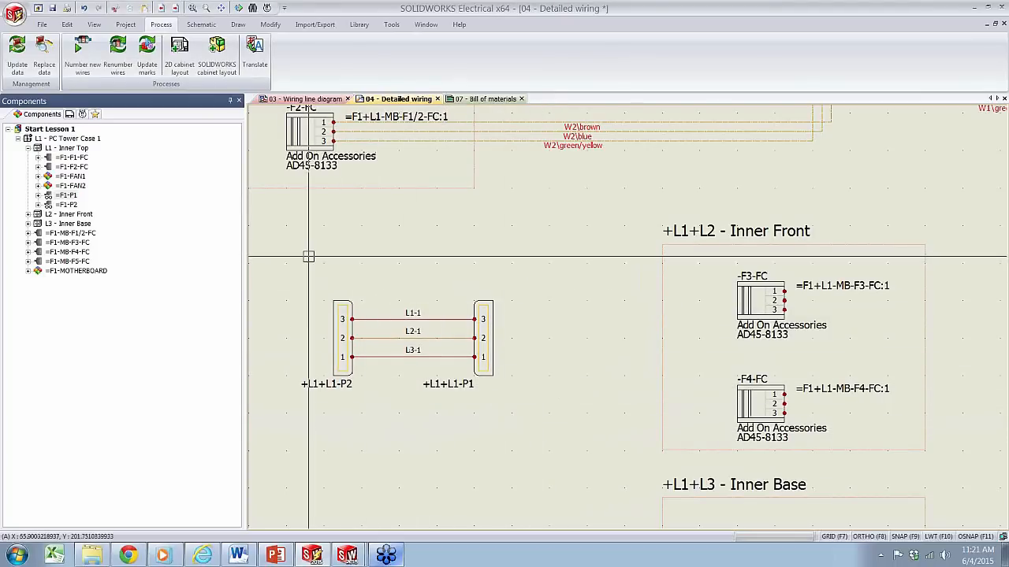
Add connector P1 and the three wires L1-1, L2-1 and L3-1 to harness H6
click(540, 447)
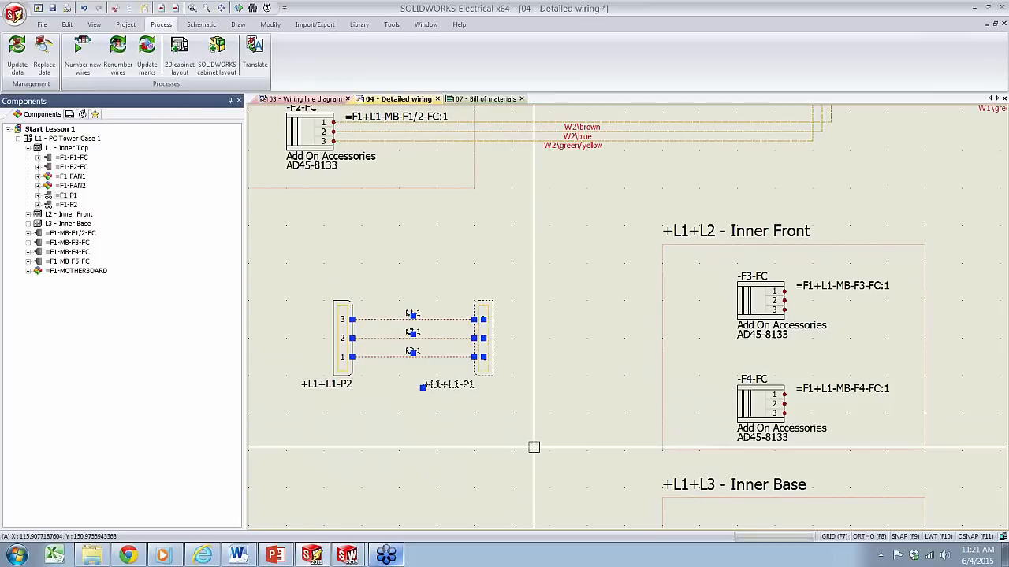
right_click(430, 358)
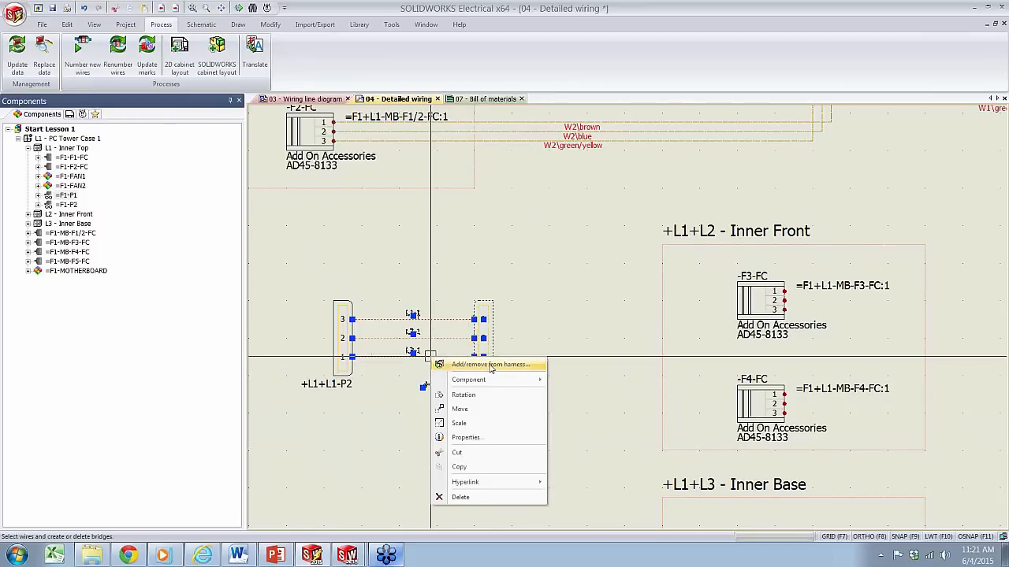
click(491, 365)
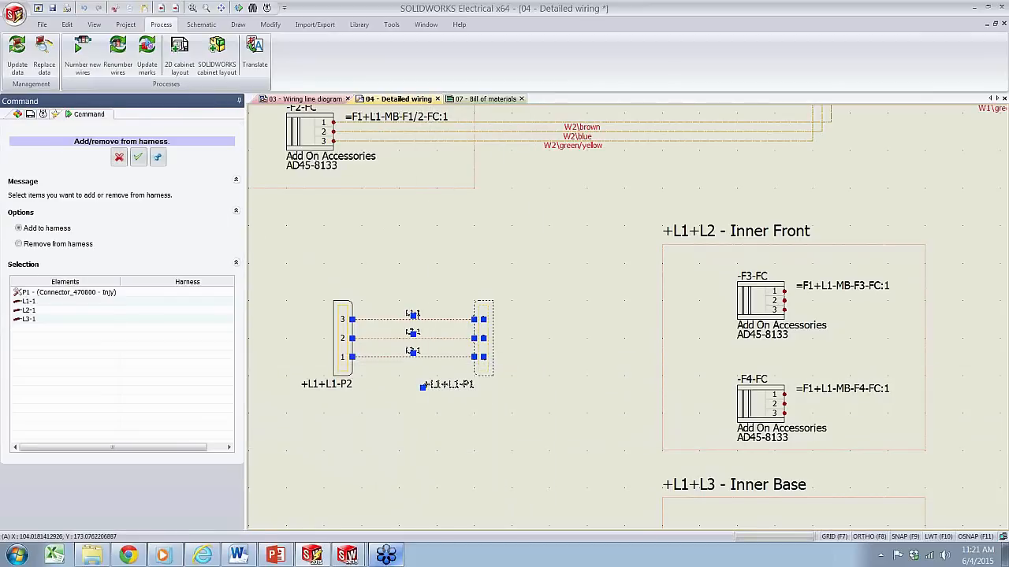
click(137, 156)
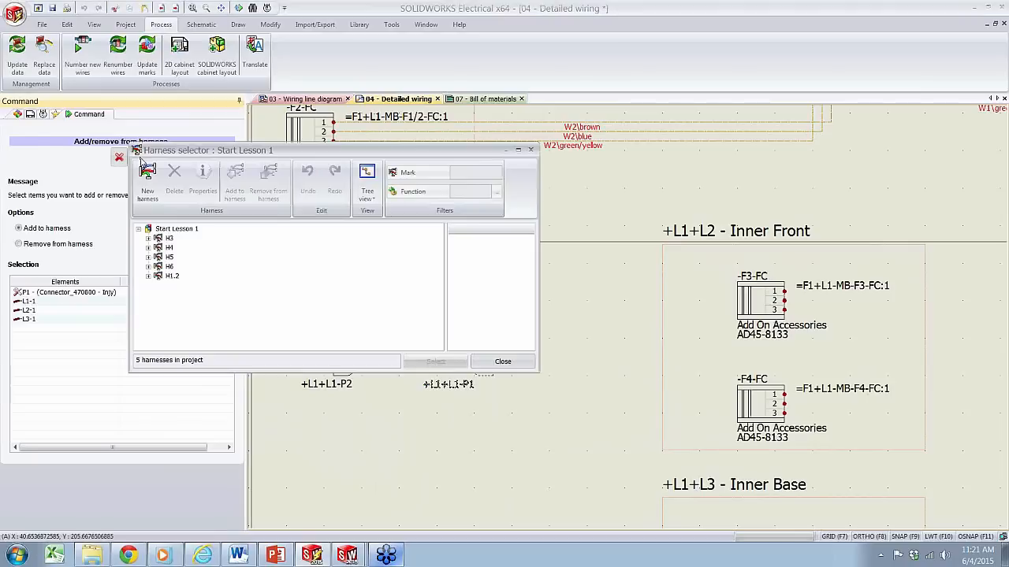
click(169, 267)
click(148, 266)
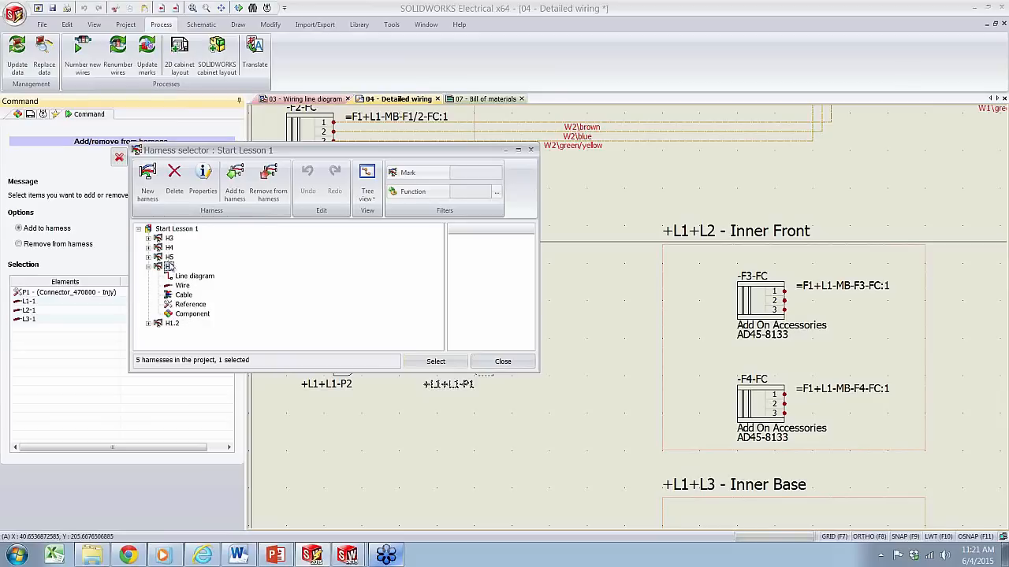
click(436, 361)
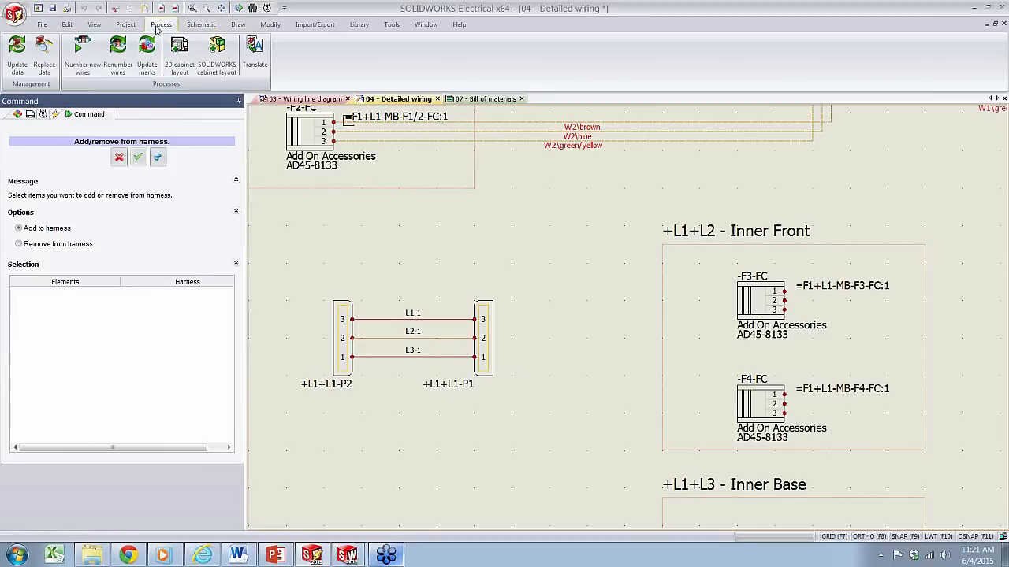
Review the wires and components assigned to harness H6 in the Harness manager
click(125, 25)
click(377, 55)
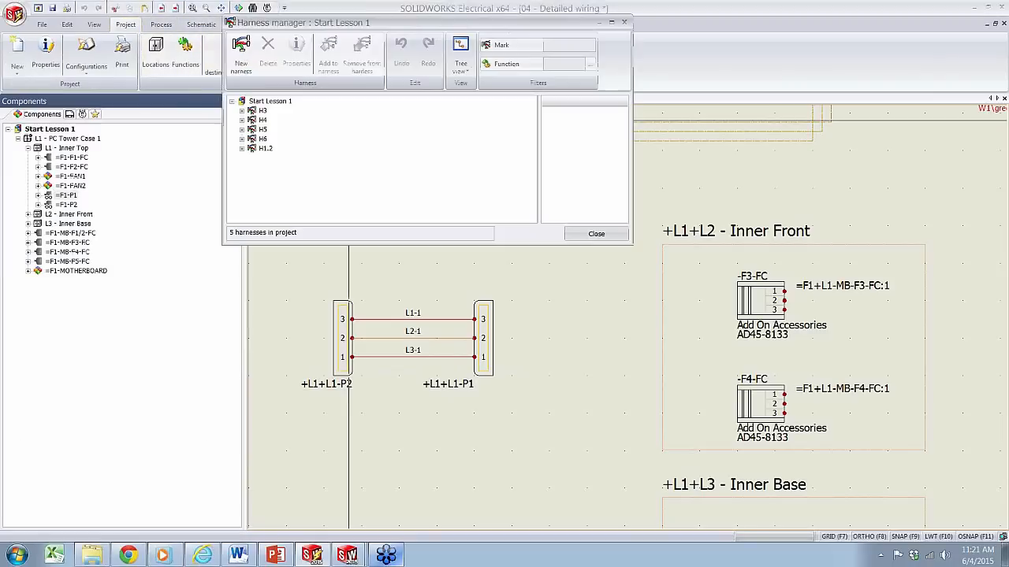
click(242, 138)
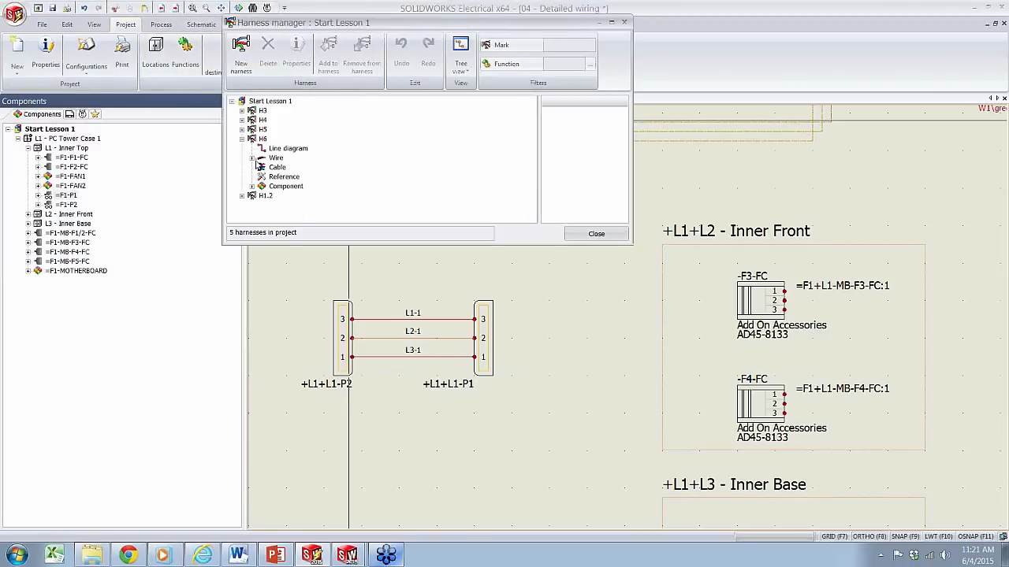
click(252, 158)
click(252, 158)
click(252, 185)
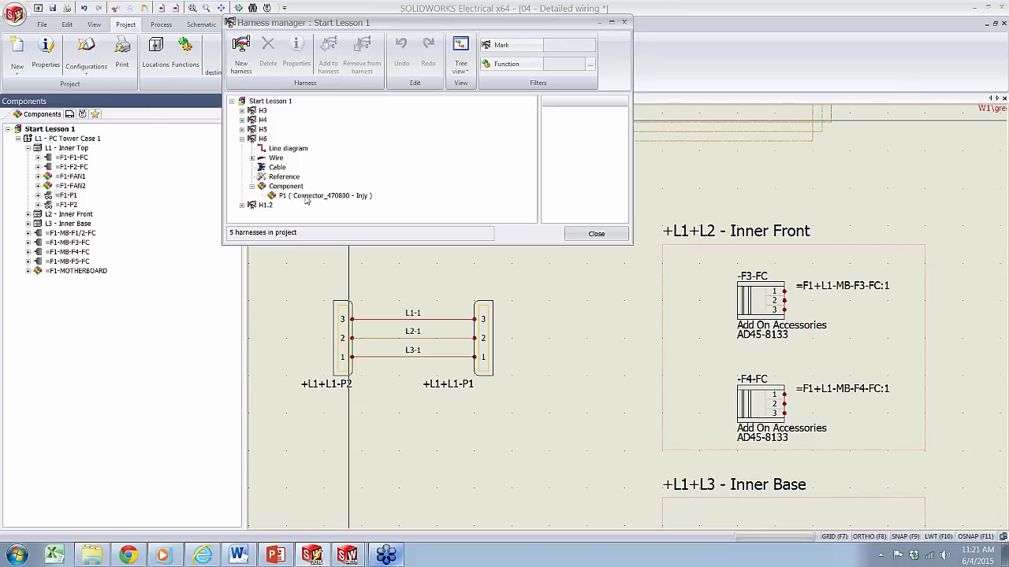
click(611, 234)
Add connector P2 to harness H6
click(341, 305)
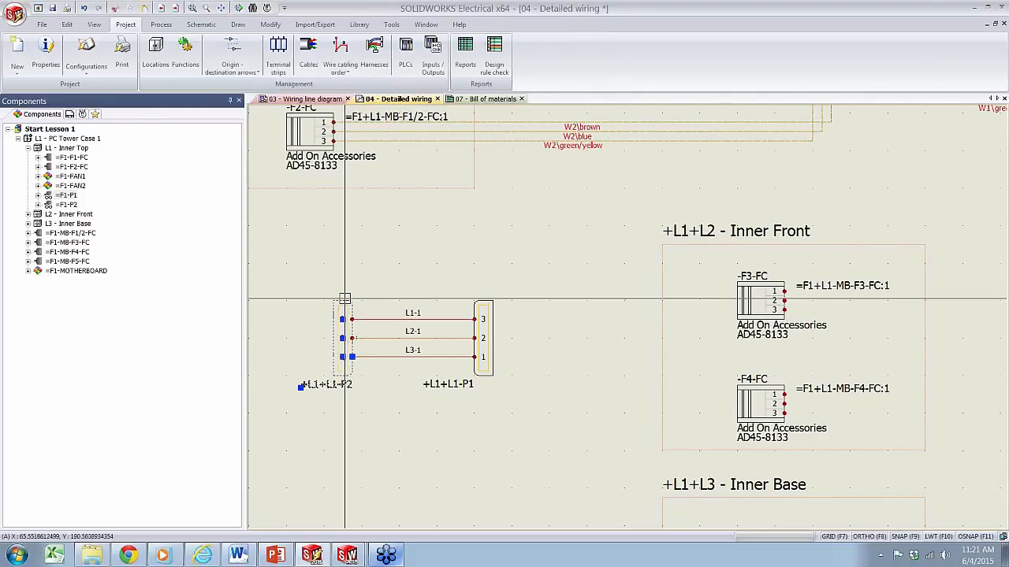
right_click(344, 302)
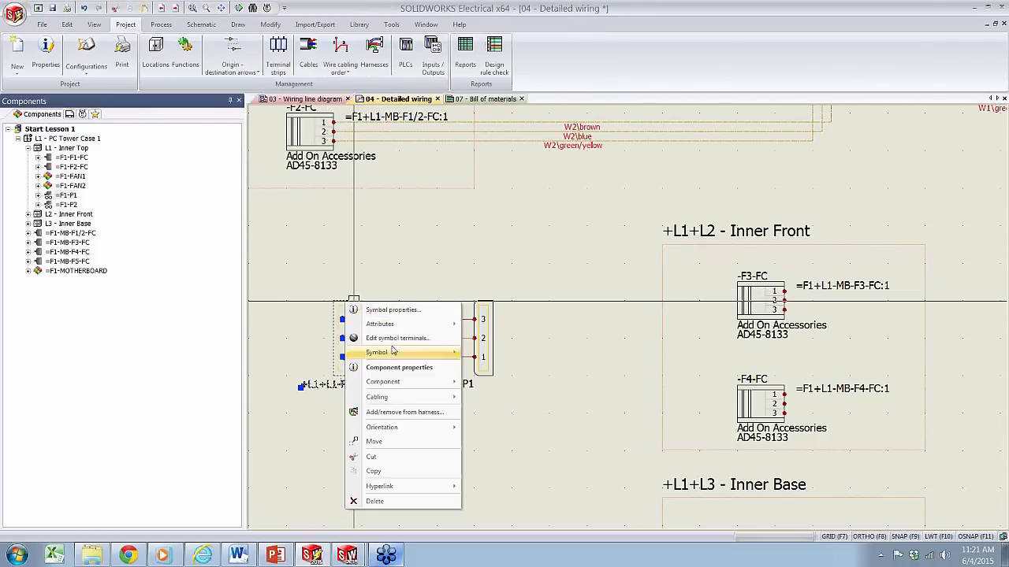
click(404, 412)
click(138, 157)
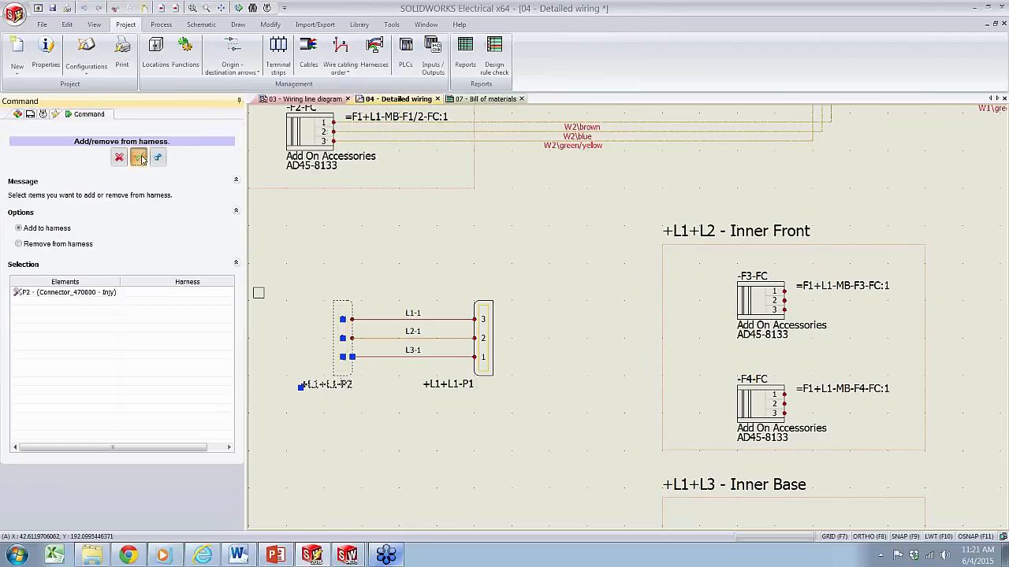
click(169, 258)
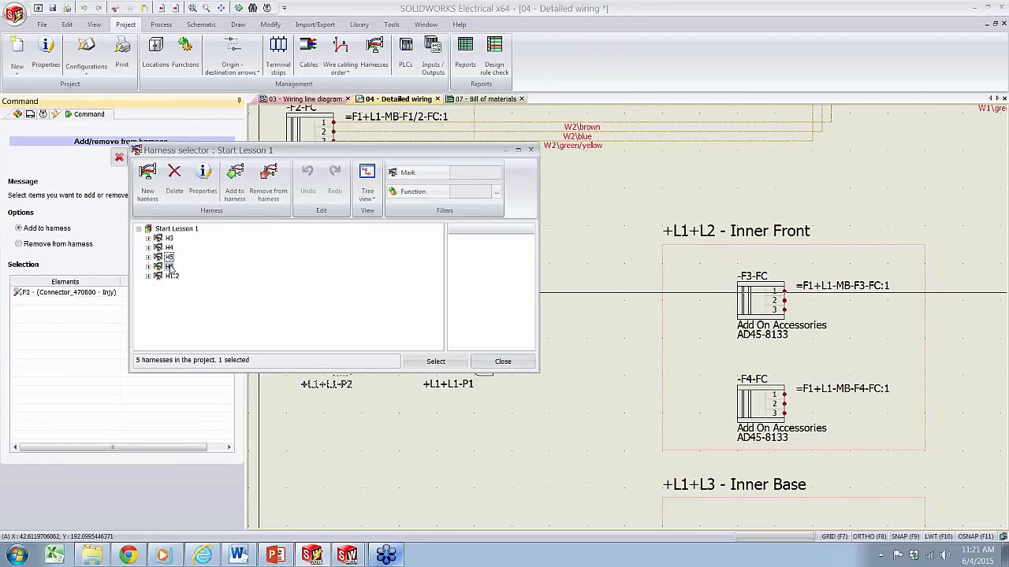
click(446, 363)
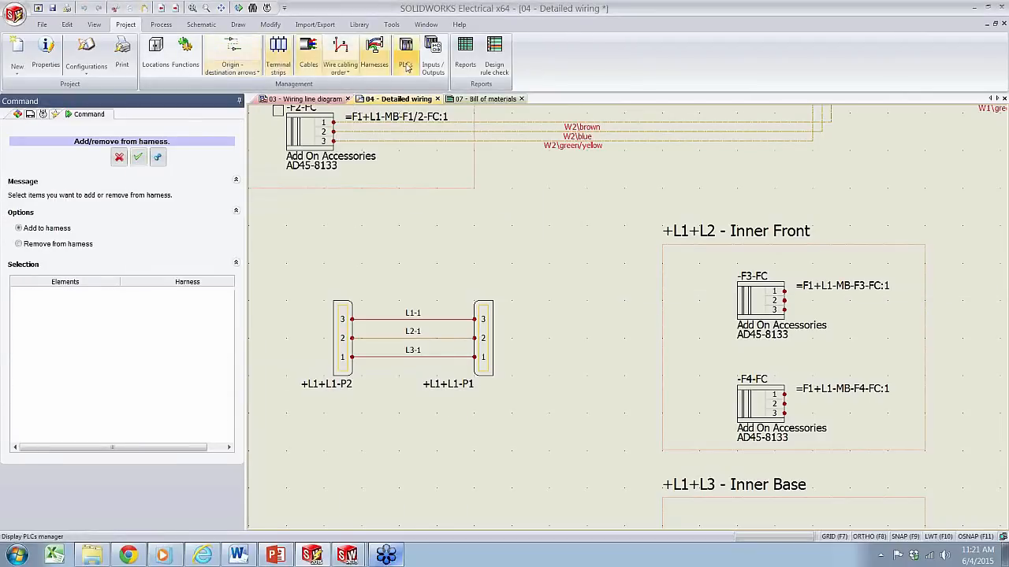
Check in the Harness manager which components are assigned to harness H6
click(373, 51)
click(242, 129)
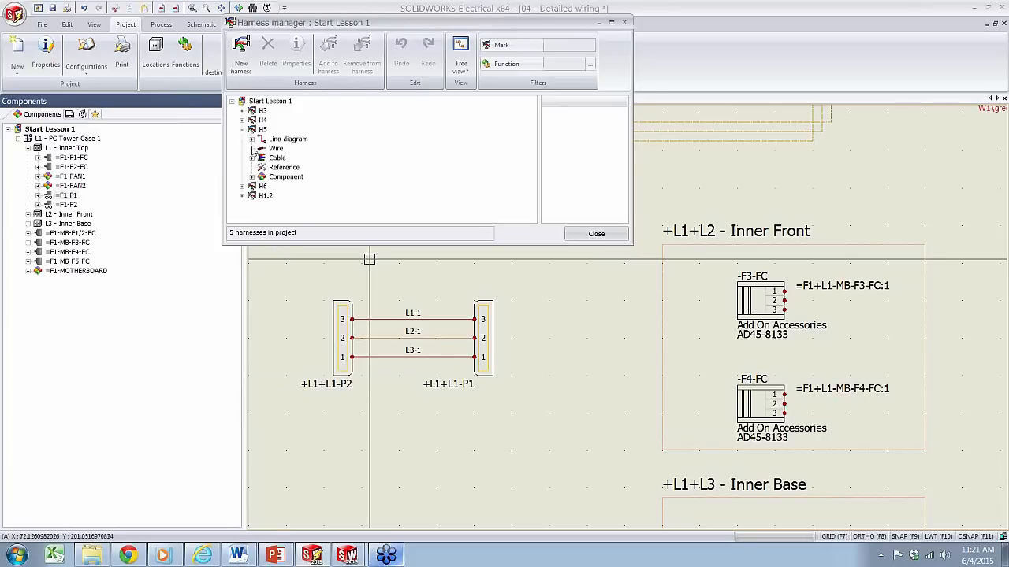
click(241, 129)
click(242, 138)
click(251, 186)
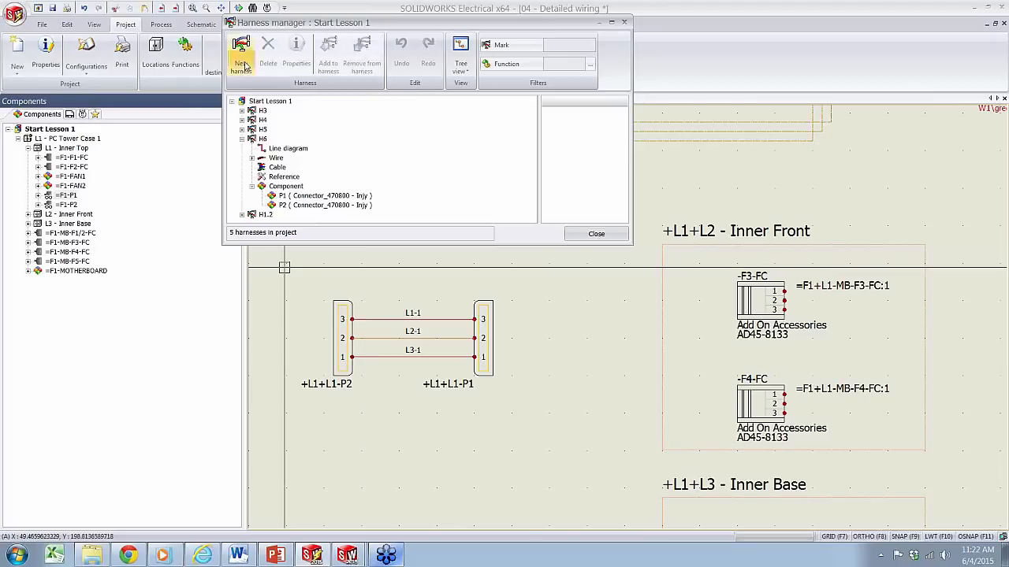
click(595, 233)
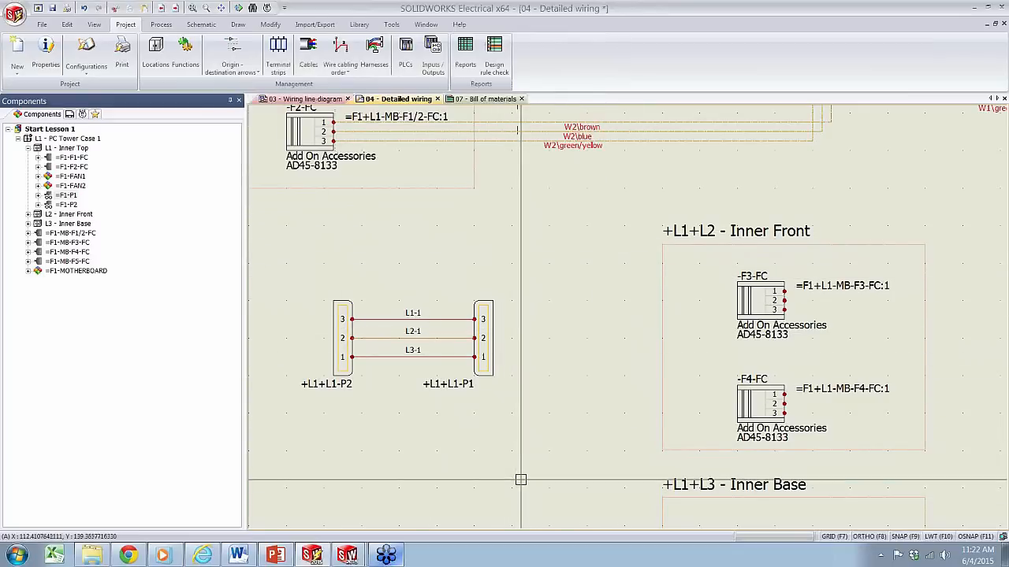
Switch to SOLIDWORKS, return to the 214 assembly and show its electrical components by location
mouse_move(348, 554)
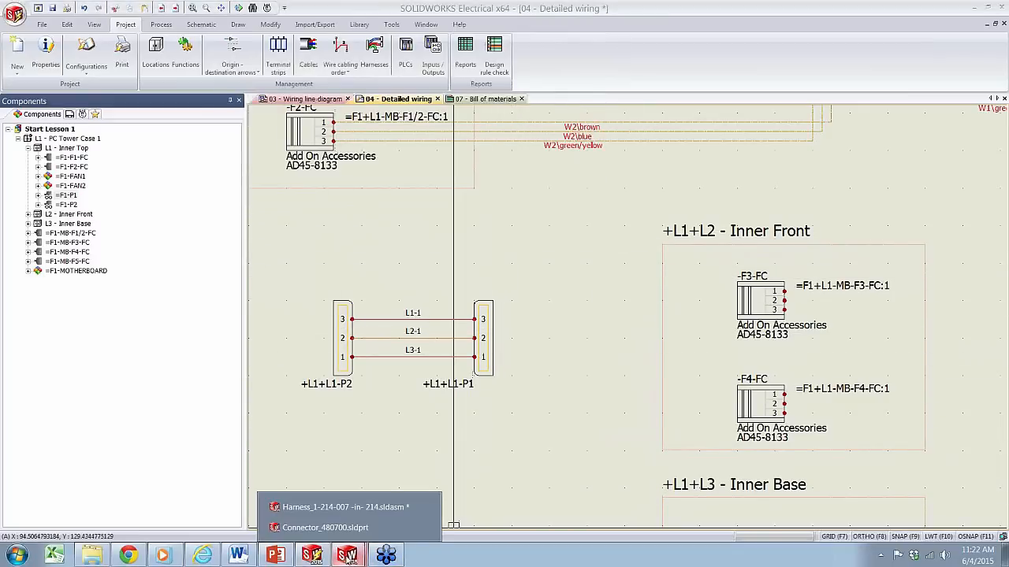
click(339, 507)
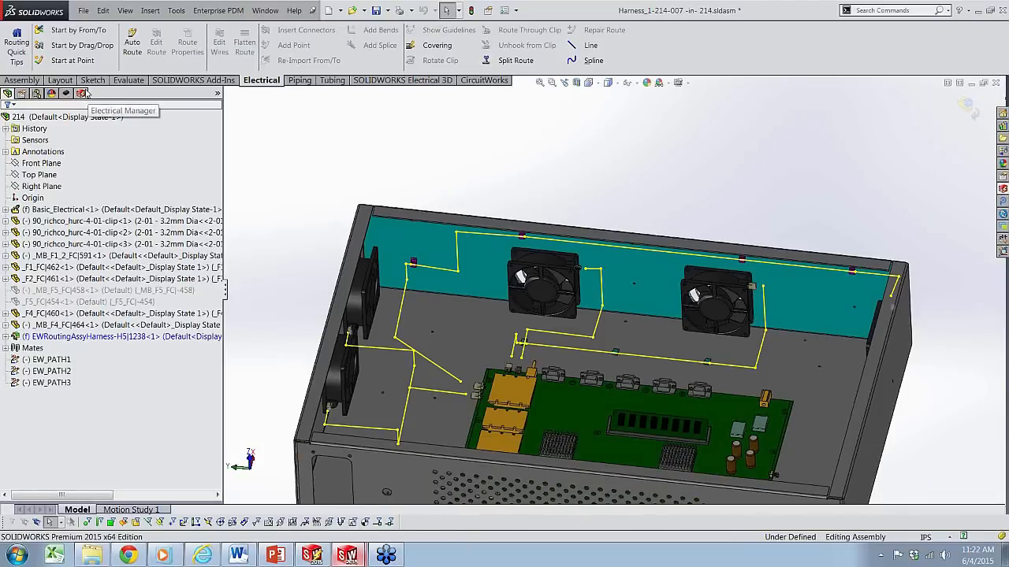
click(968, 107)
click(82, 94)
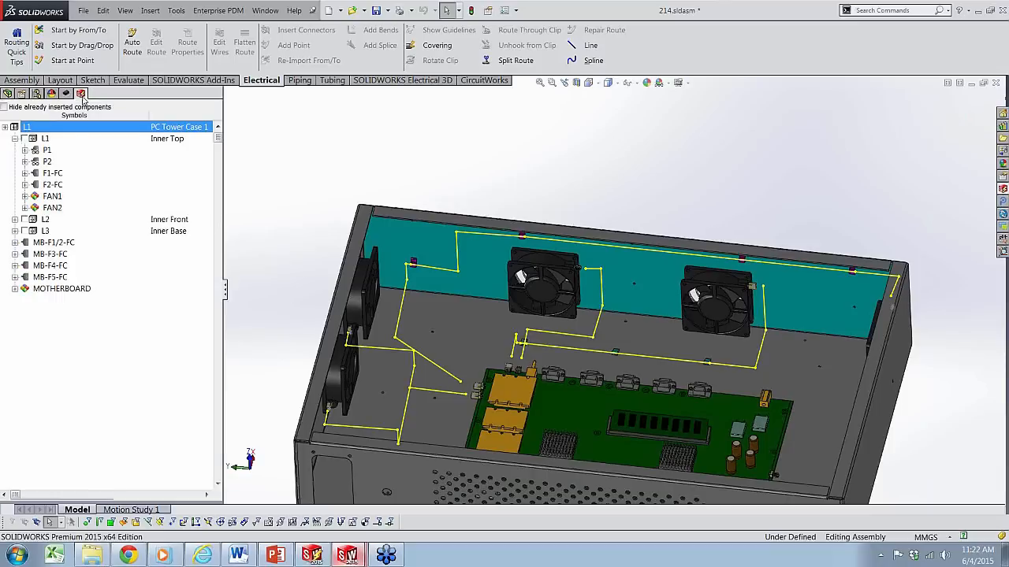
Try to insert the part file Connector_480700.sldprt into the assembly for connector P1
click(47, 151)
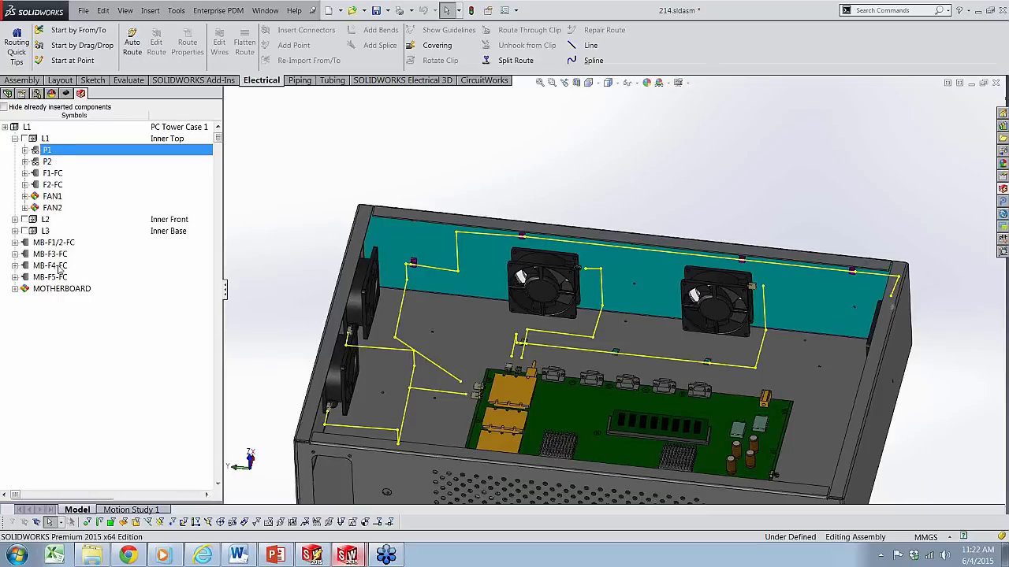
click(25, 151)
click(85, 163)
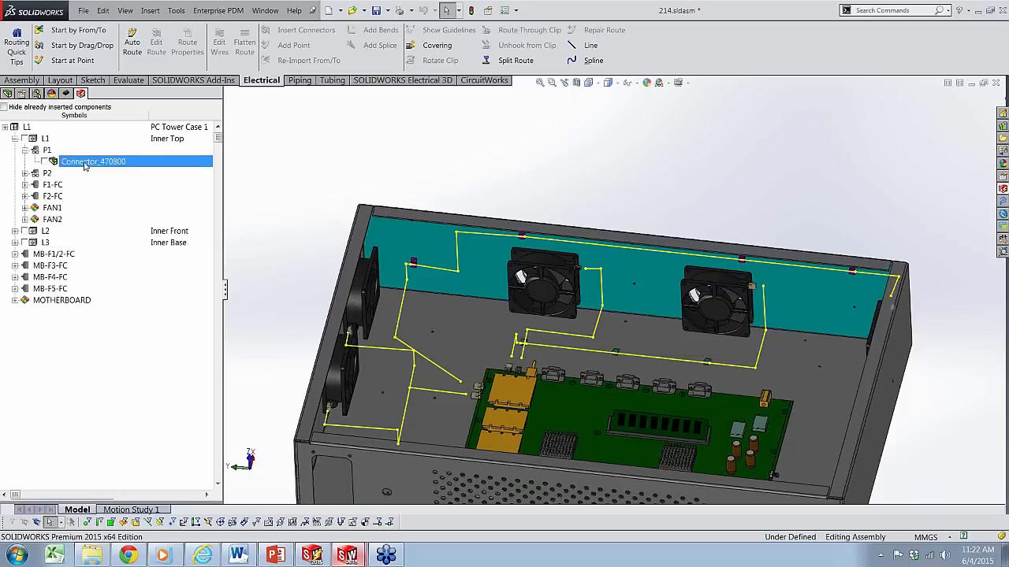
right_click(85, 162)
click(429, 172)
scroll(555, 203, up, 3)
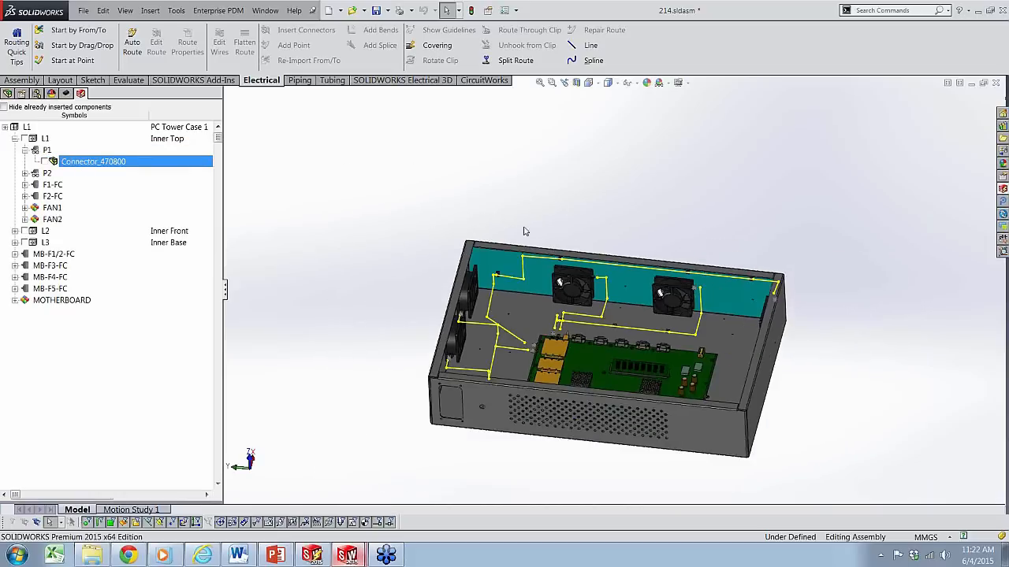
right_click(137, 162)
click(198, 189)
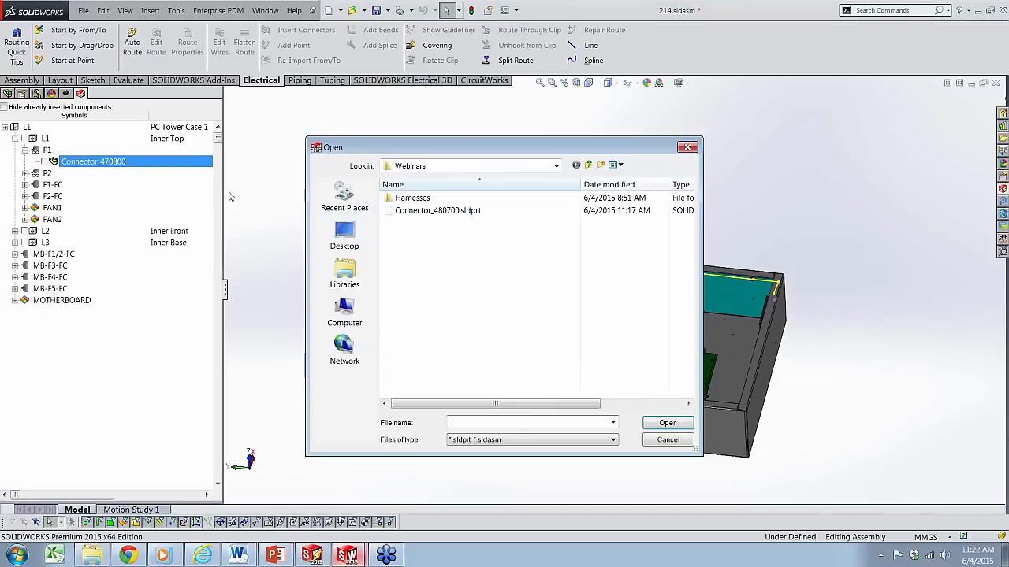
click(437, 210)
click(667, 422)
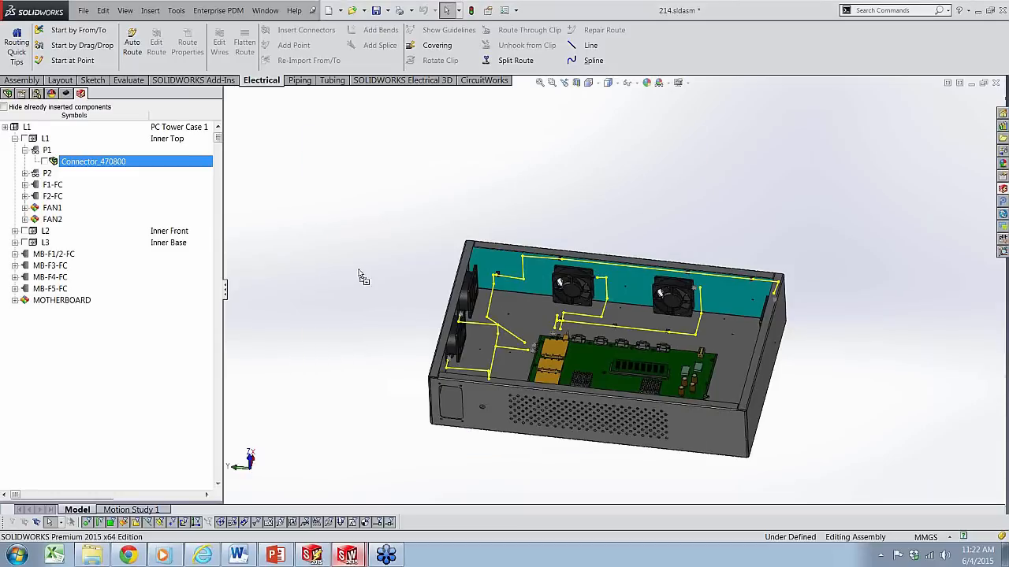
click(587, 275)
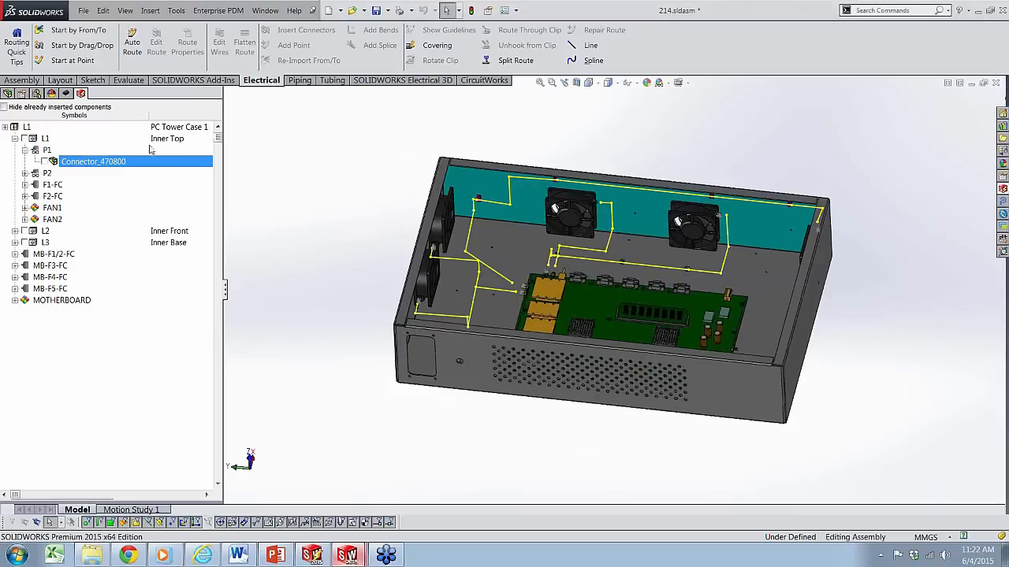
Close the 214 assembly, saving all modified documents, and close the Connector_480700 part
click(997, 83)
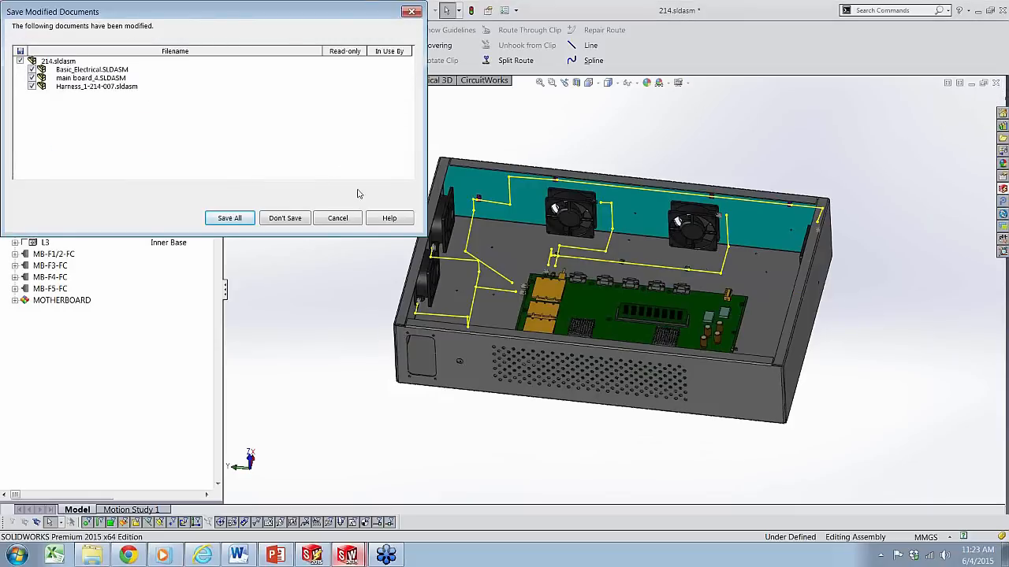
click(235, 218)
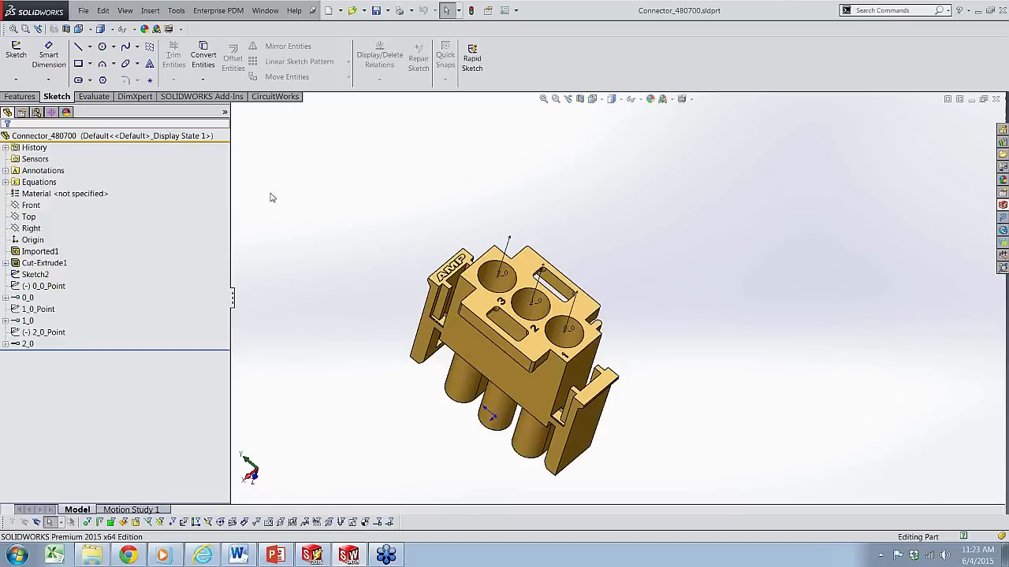
click(995, 98)
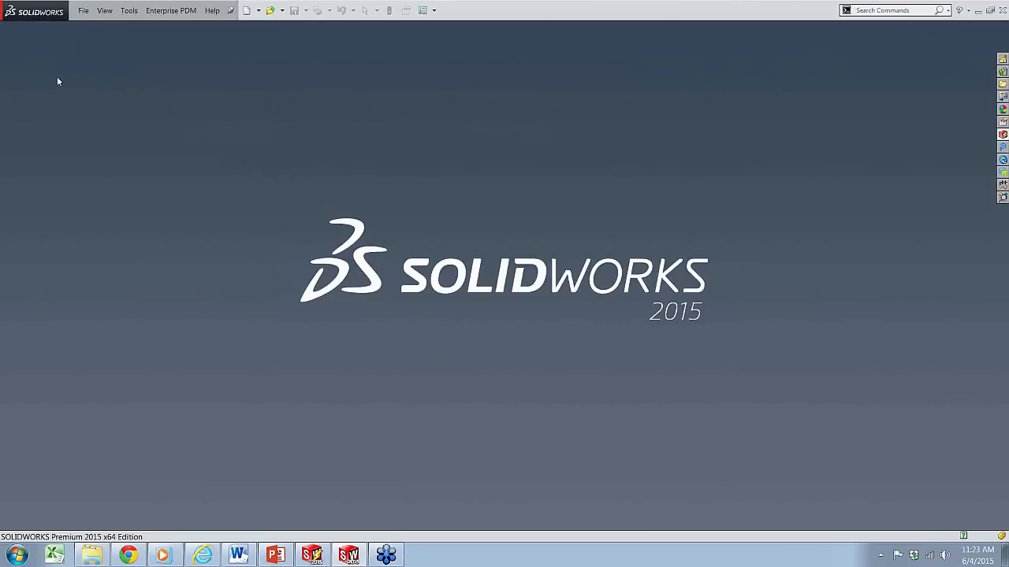
Switch to SOLIDWORKS Electrical and open the project document 06 - PC Tower Case 1
click(348, 555)
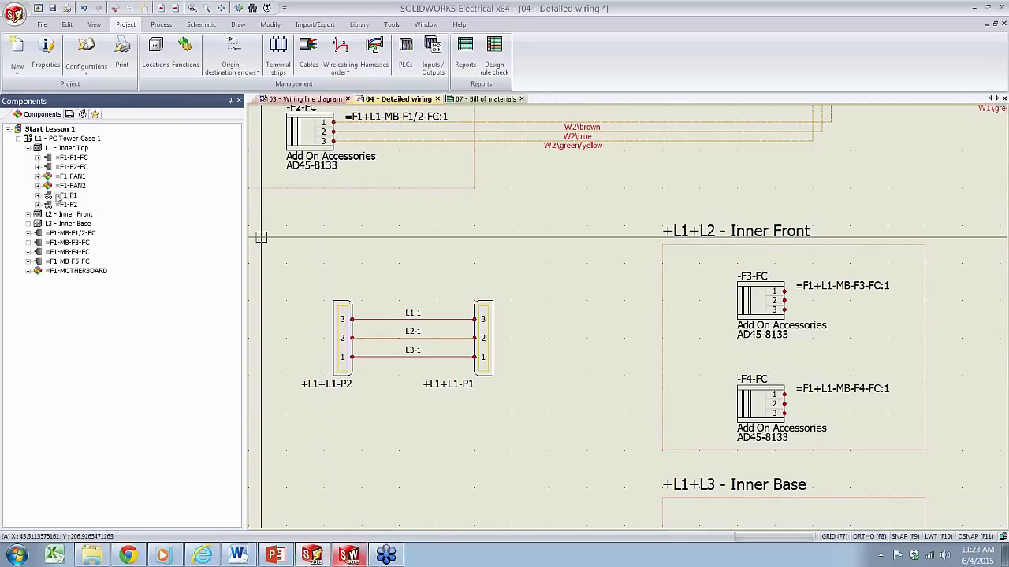
click(70, 114)
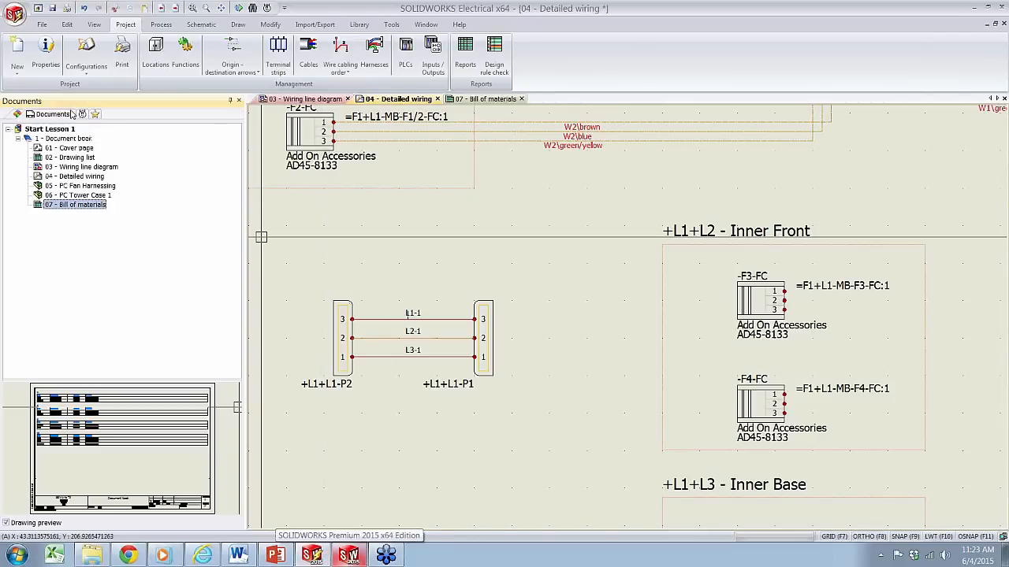
double_click(86, 195)
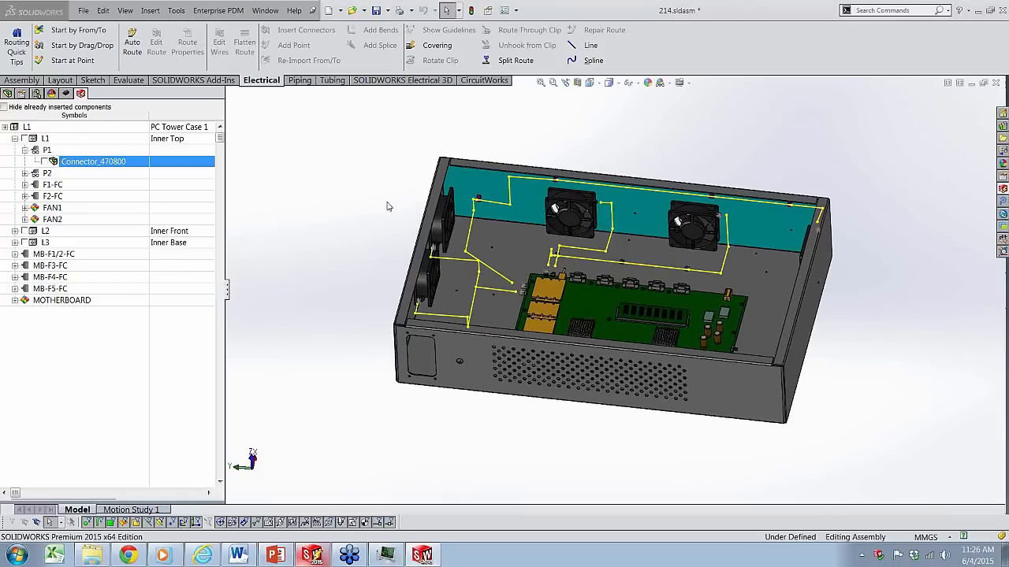
Insert Connector_480700.sldprt from file for connector P1 and place it in empty space outside the case
scroll(472, 251, down, 3)
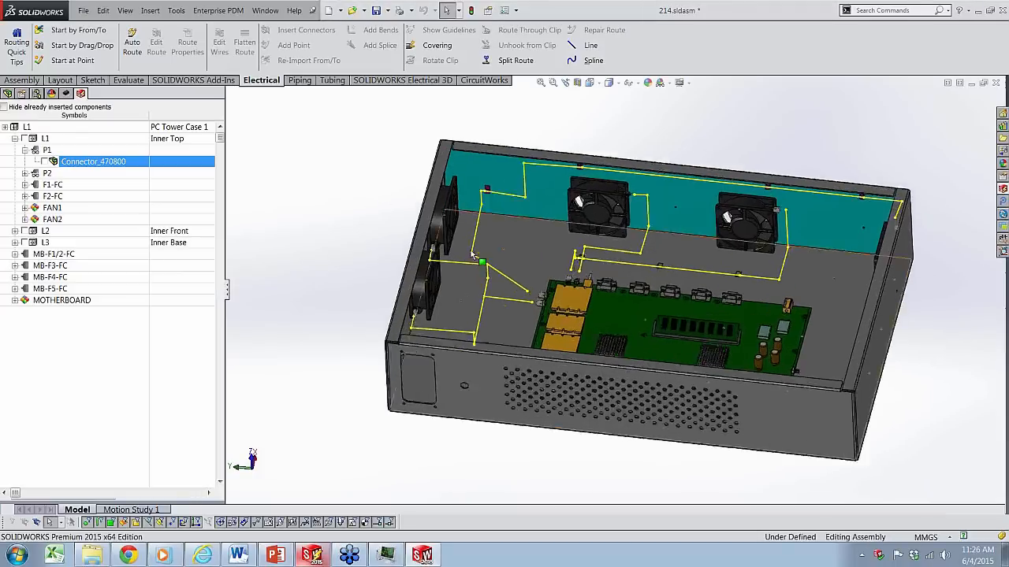
scroll(602, 245, up, 3)
key(ctrl+4)
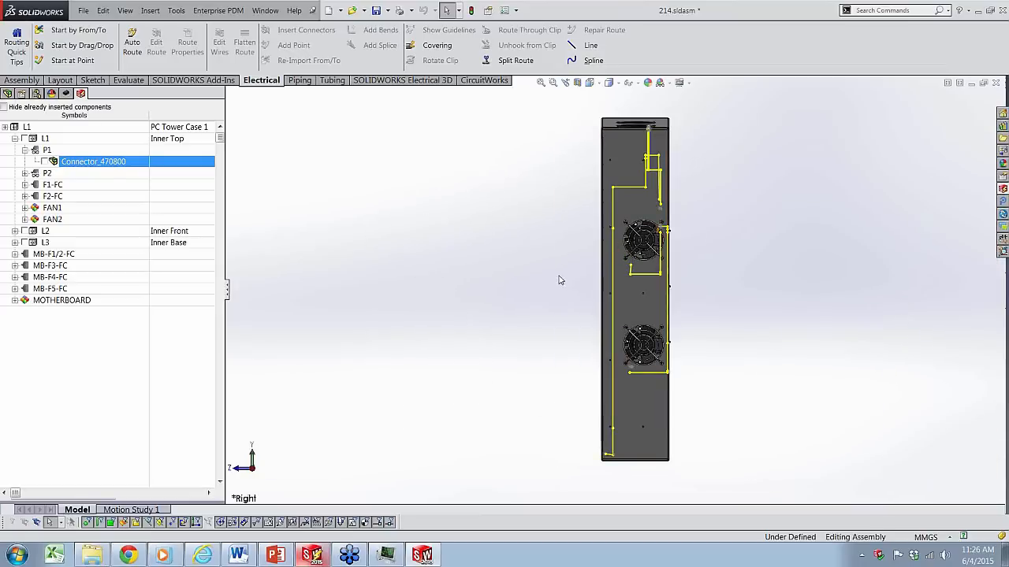
right_drag(523, 299, 545, 284)
middle_drag(493, 308, 606, 262)
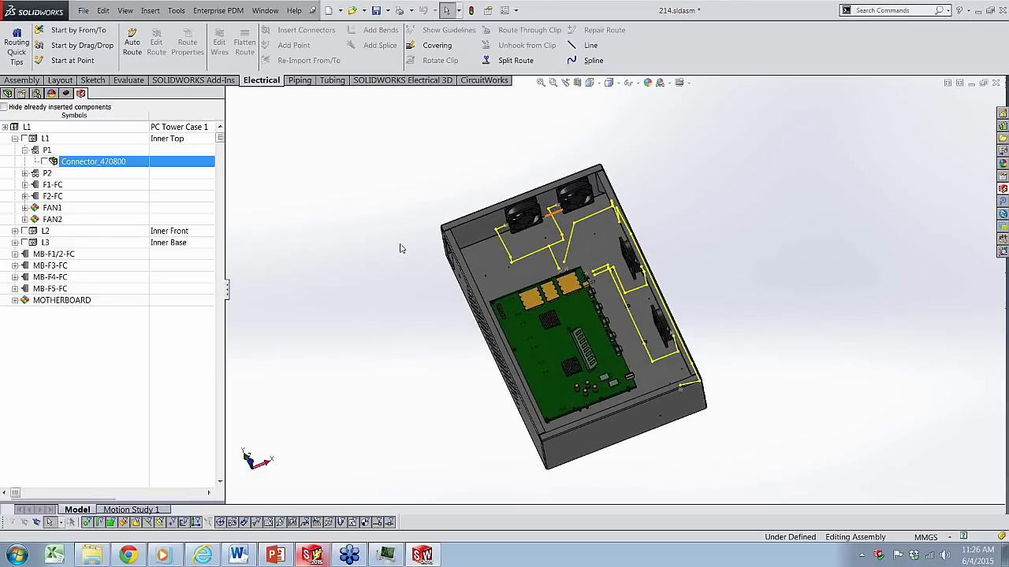
right_click(85, 163)
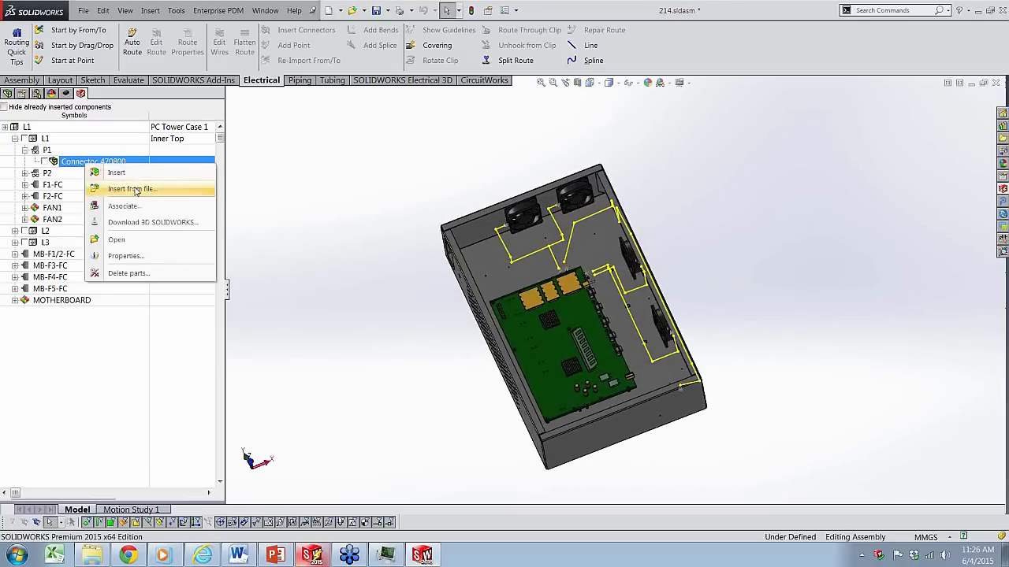
click(131, 188)
click(441, 210)
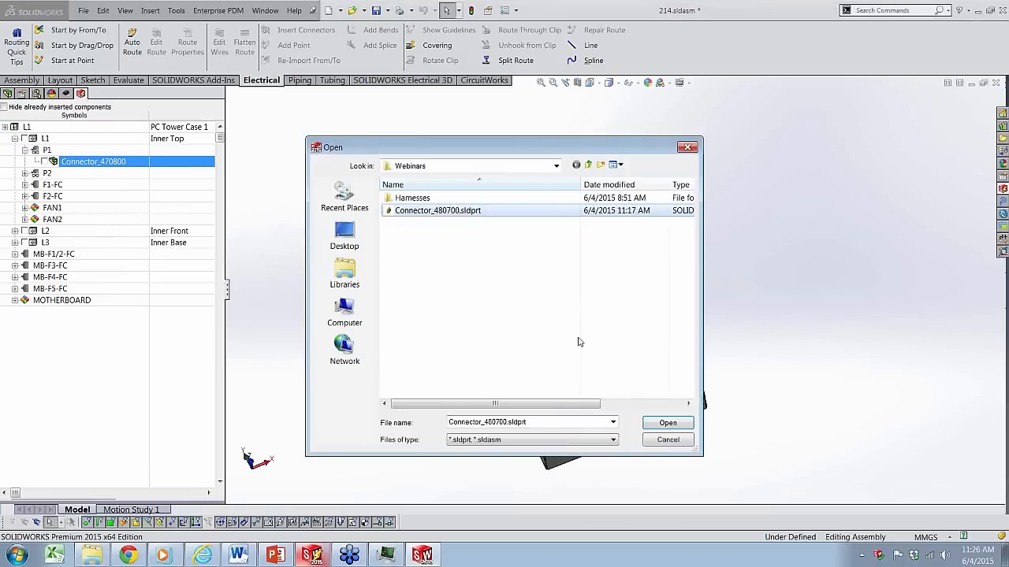
click(667, 422)
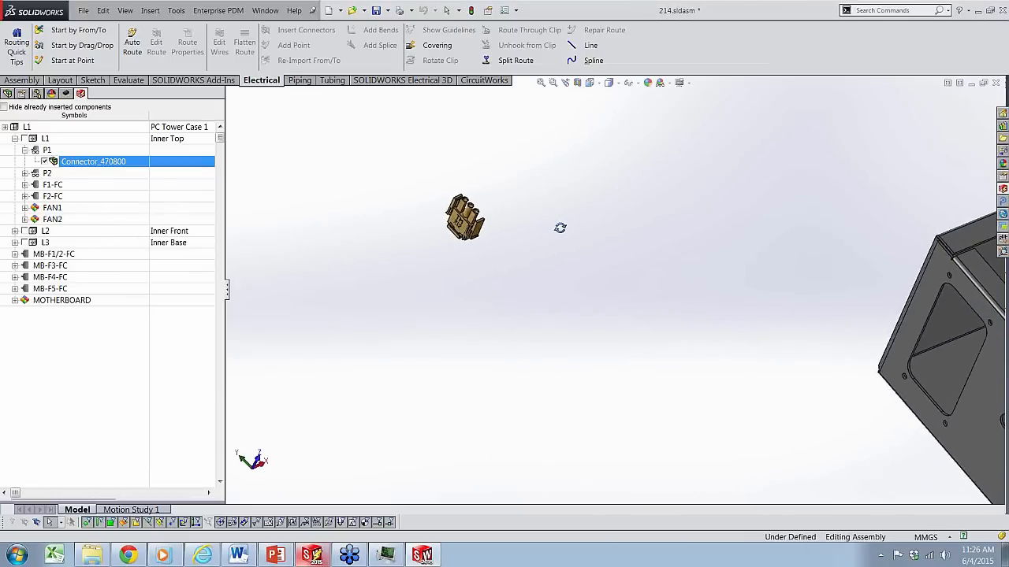
Insert Connector_480700.sldprt from file for connector P2 and place it beside the P1 connector
click(24, 174)
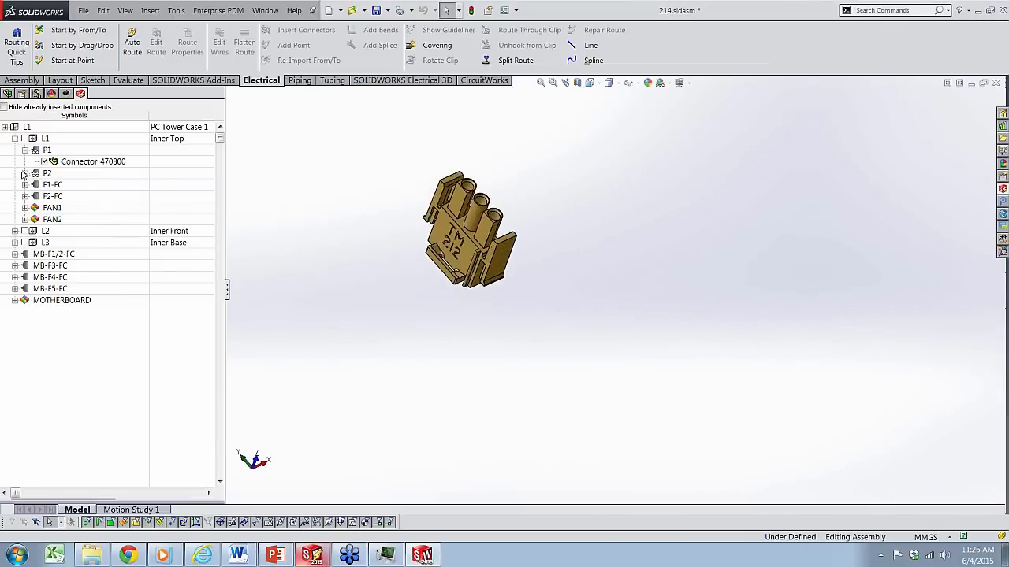
click(92, 186)
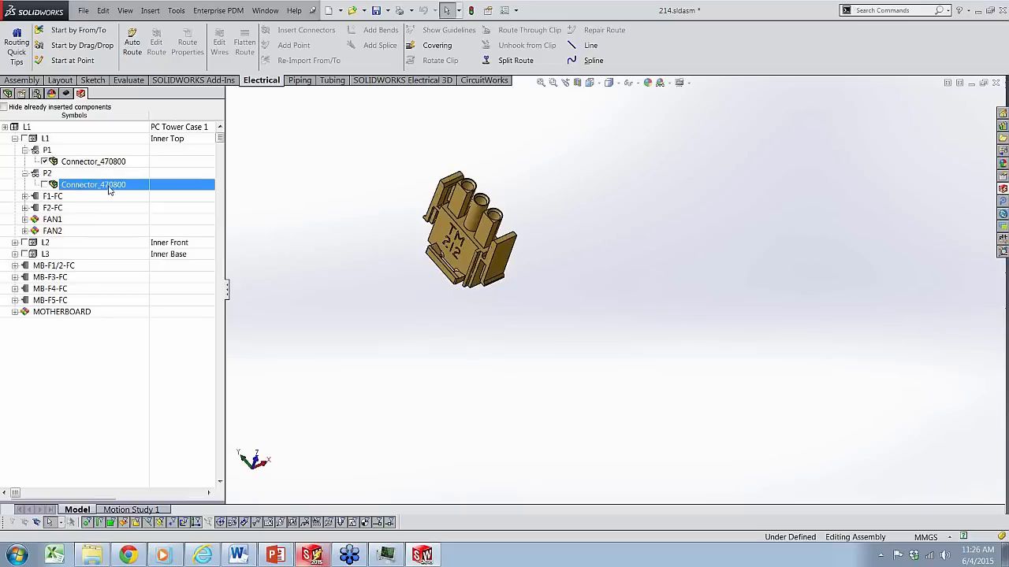
right_click(108, 187)
click(151, 214)
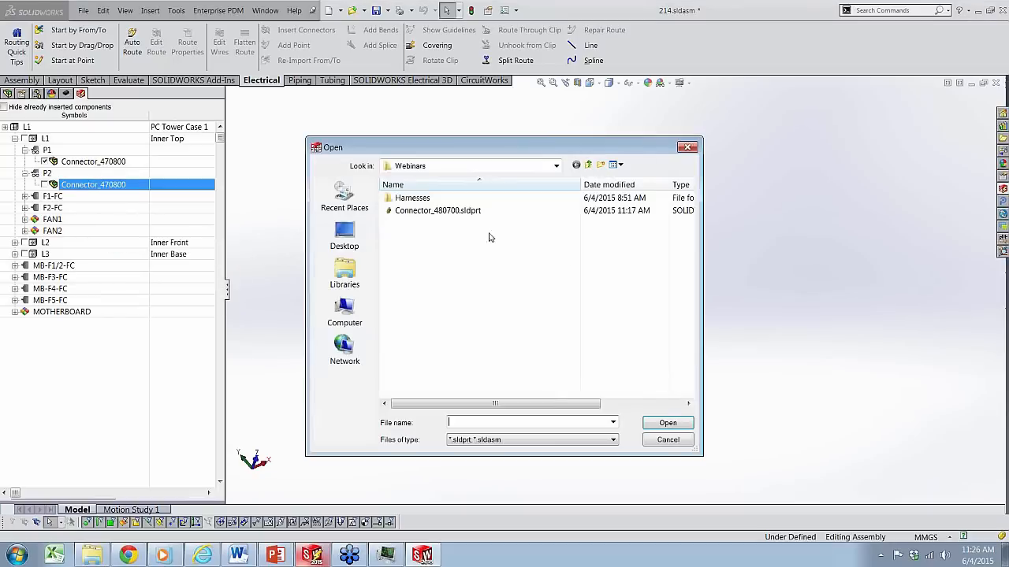
click(467, 212)
click(667, 423)
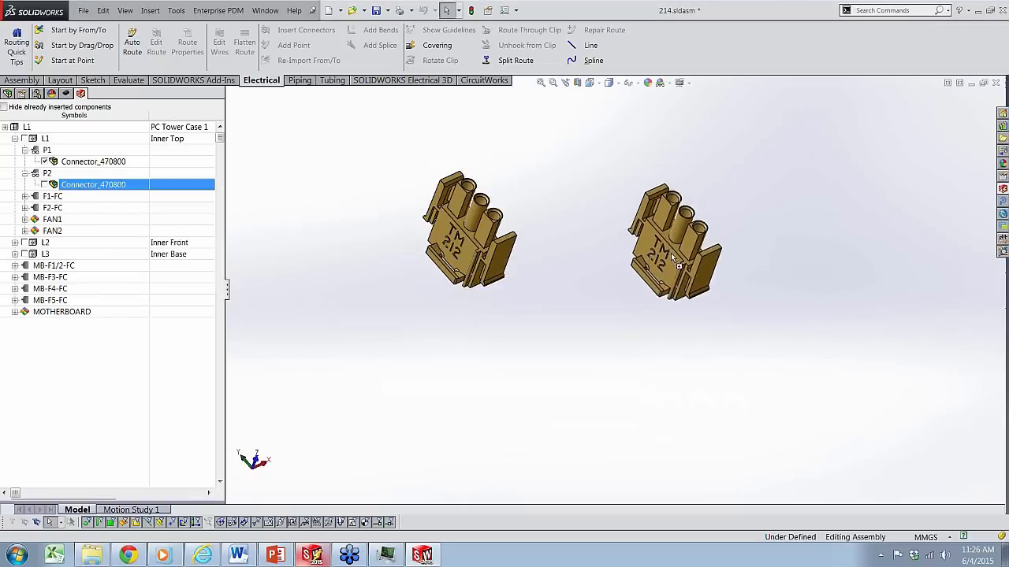
click(719, 218)
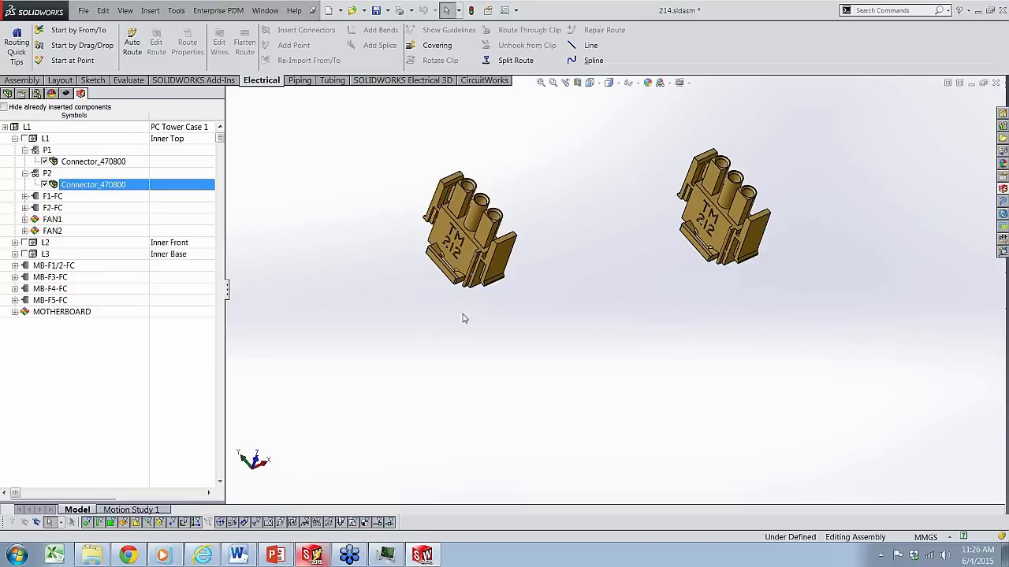
Move the P2 connector farther from P1 and rotate it so its numbered wire openings face P1
scroll(680, 338, up, 3)
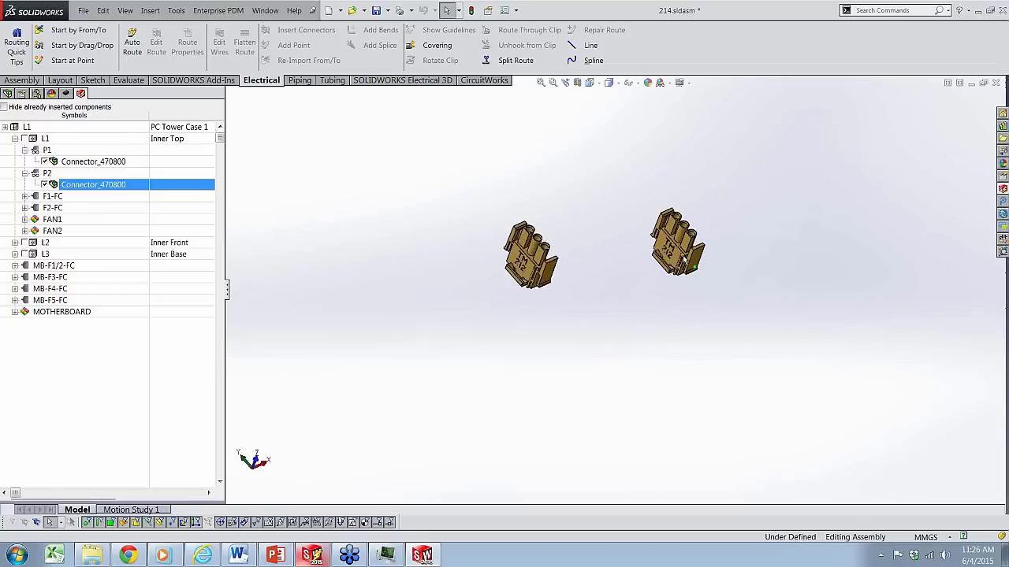
scroll(688, 303, down, 3)
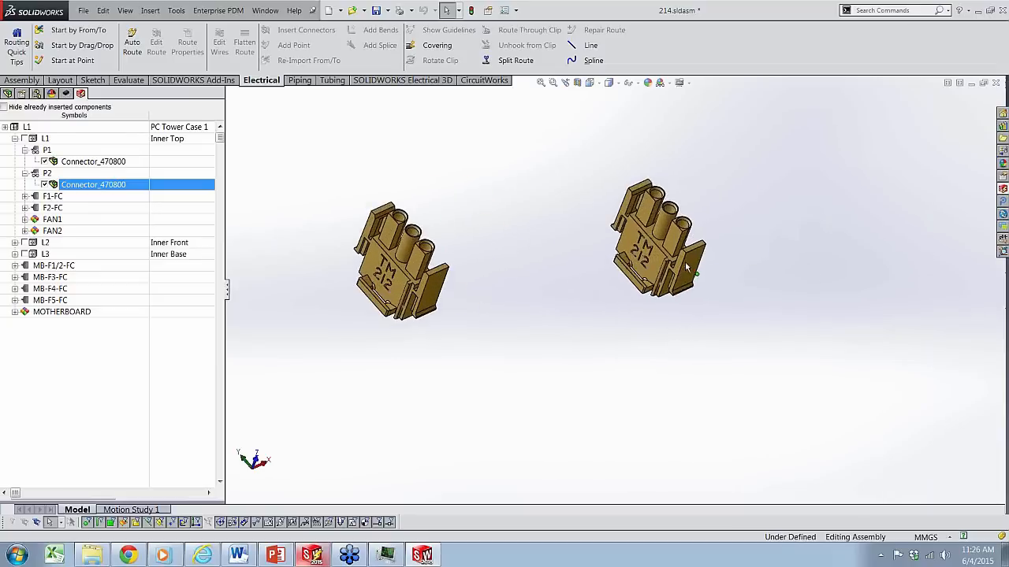
scroll(693, 288, up, 2)
drag(635, 274, 692, 281)
right_drag(691, 280, 743, 72)
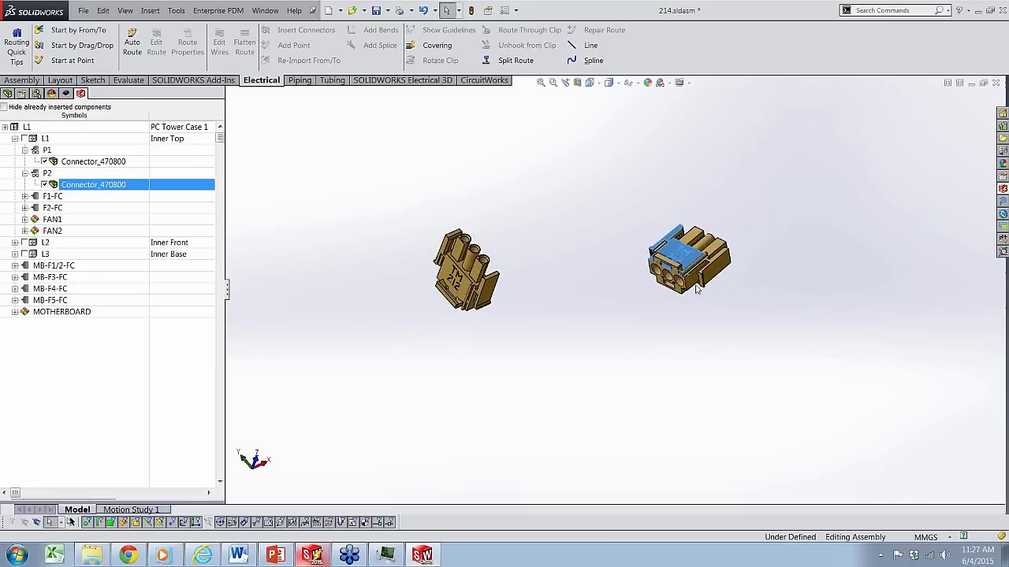
scroll(698, 288, down, 5)
scroll(682, 331, up, 6)
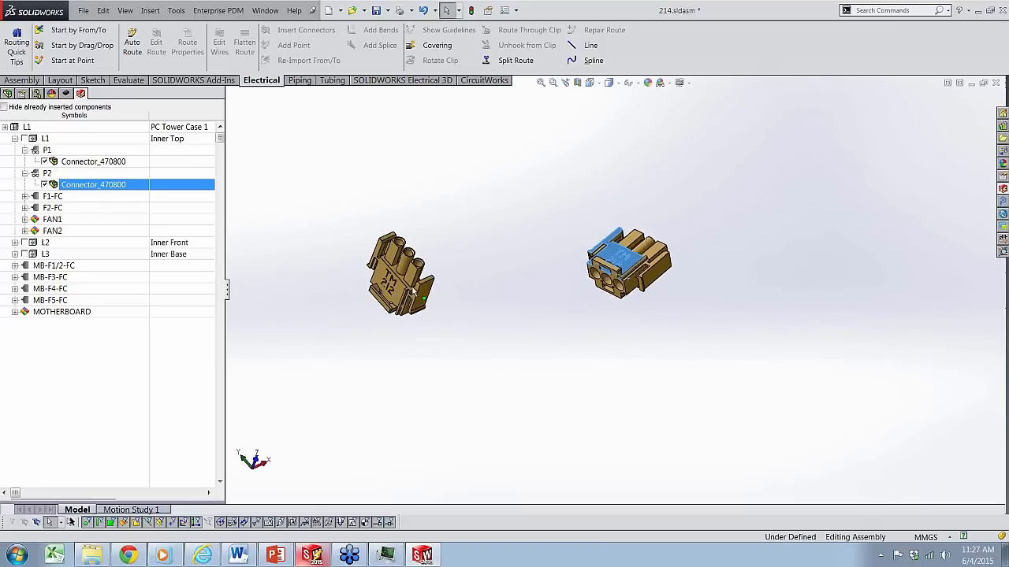
Move the P1 connector away from P2 and rotate it so its wire openings face P2
drag(392, 292, 346, 280)
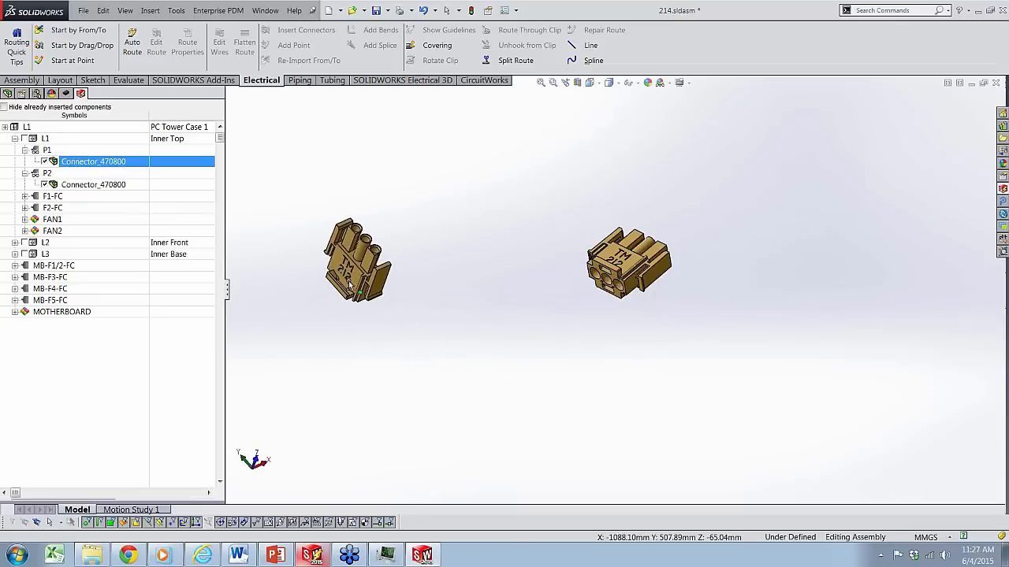
right_drag(347, 280, 283, 326)
click(334, 252)
click(347, 300)
right_drag(348, 301, 402, 323)
scroll(419, 286, down, 3)
scroll(393, 328, down, 3)
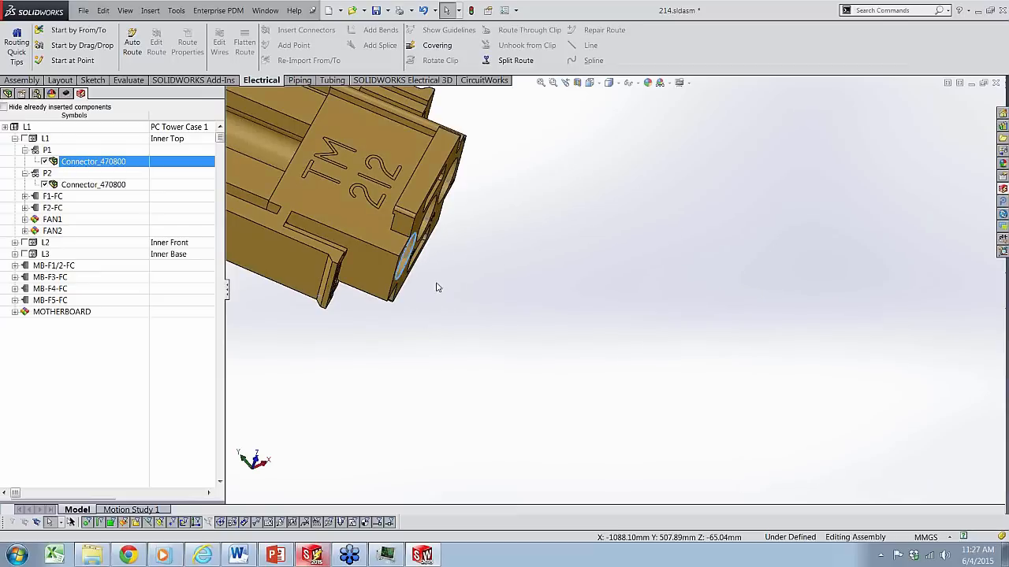
Rotate the P1 connector further so its three circular wire openings point toward the P2 connector
middle_drag(551, 293, 520, 281)
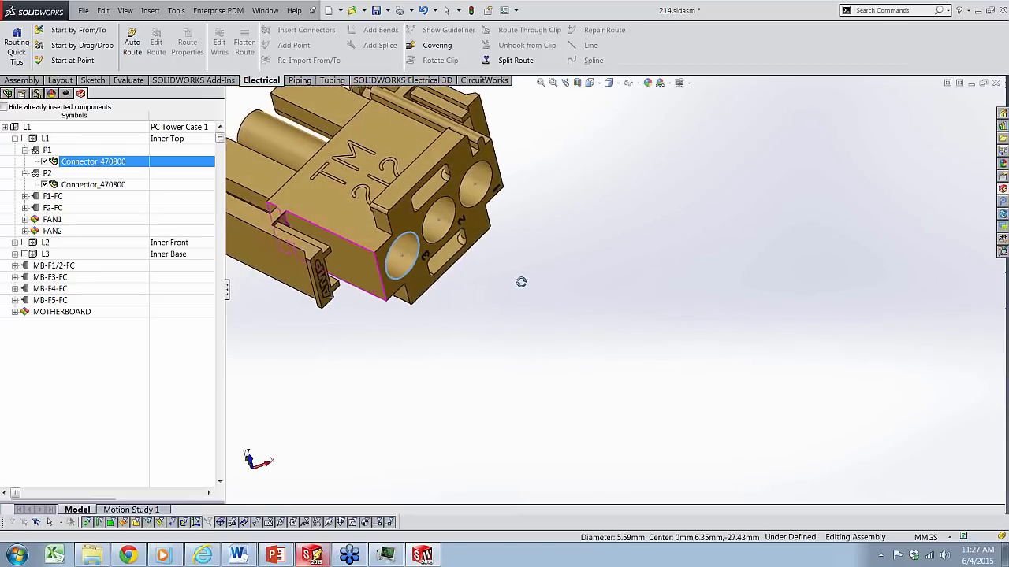
scroll(531, 292, up, 3)
right_drag(456, 206, 375, 248)
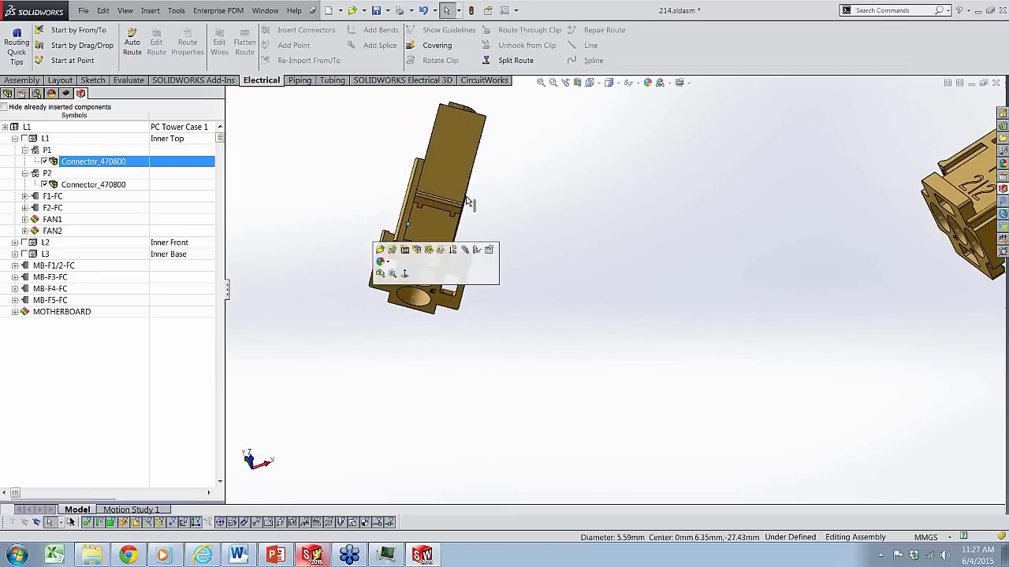
right_drag(451, 149, 475, 437)
scroll(645, 372, up, 5)
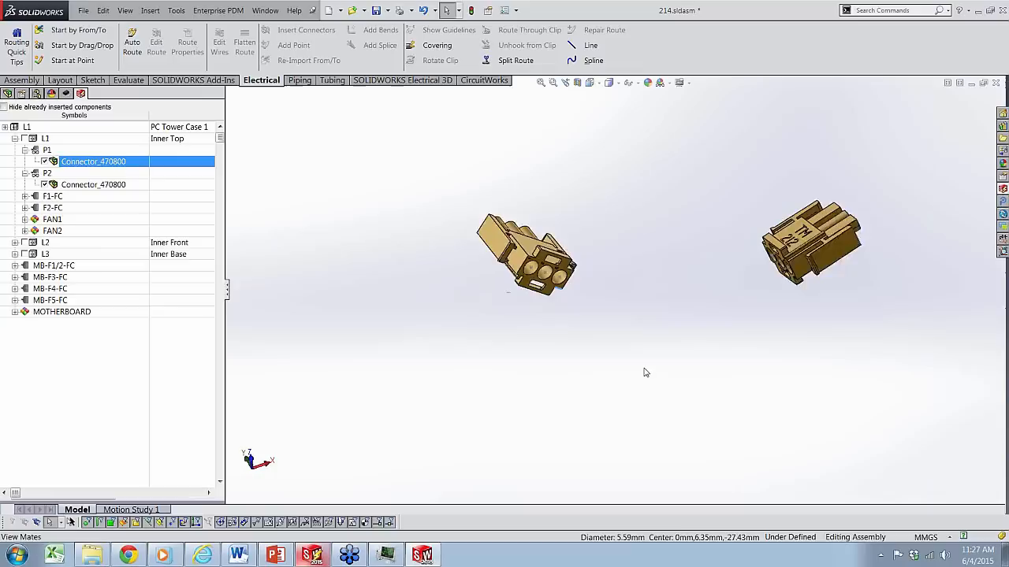
right_drag(534, 300, 555, 303)
right_drag(560, 253, 488, 225)
scroll(730, 306, down, 3)
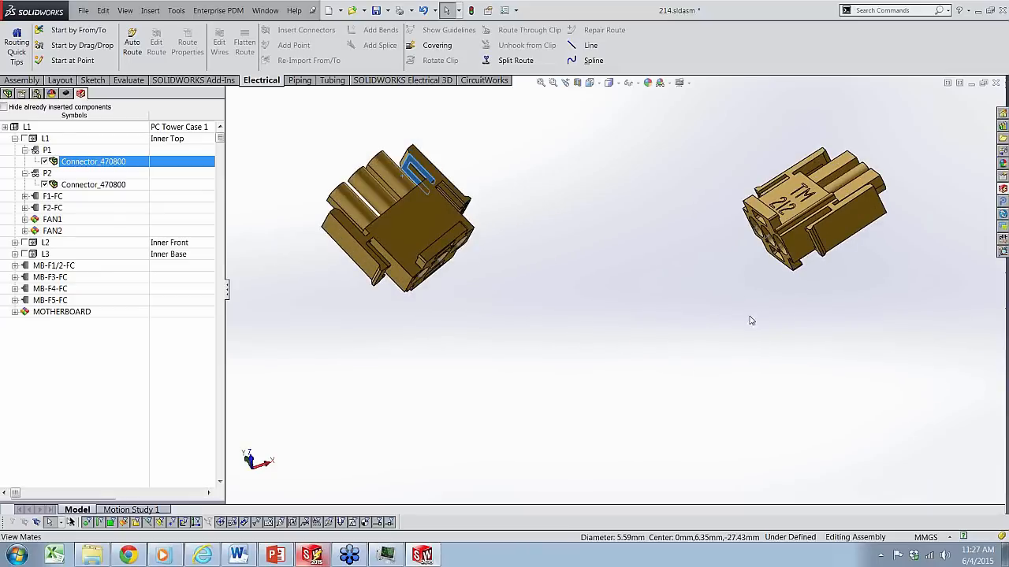
Rotate the P2 connector so its wire-opening end points back toward P1
right_drag(800, 243, 694, 344)
scroll(748, 315, down, 3)
scroll(748, 315, up, 3)
scroll(591, 358, up, 2)
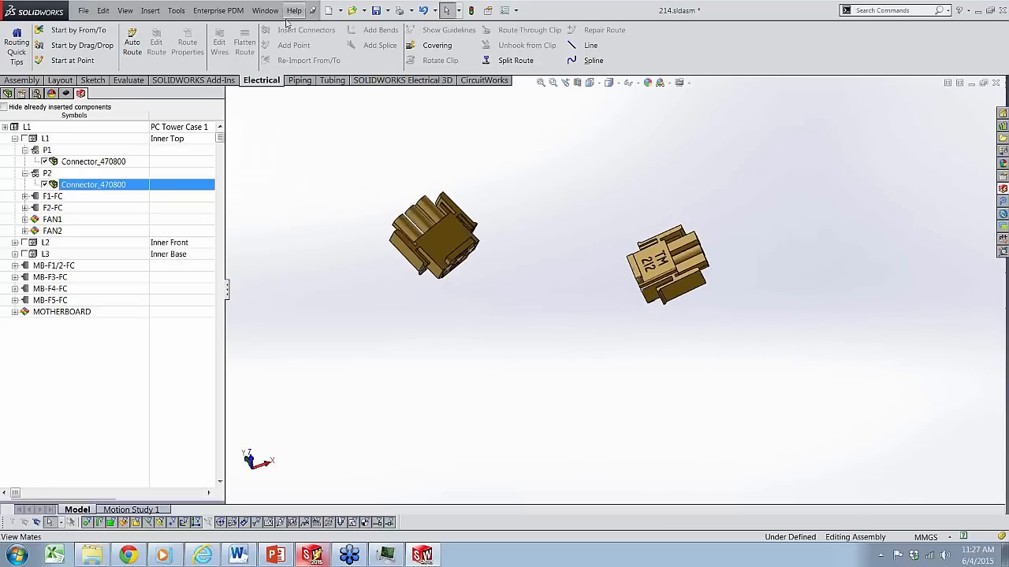
Start Route Harnesses, limit routing to selected harnesses, and open the harness selector
click(409, 81)
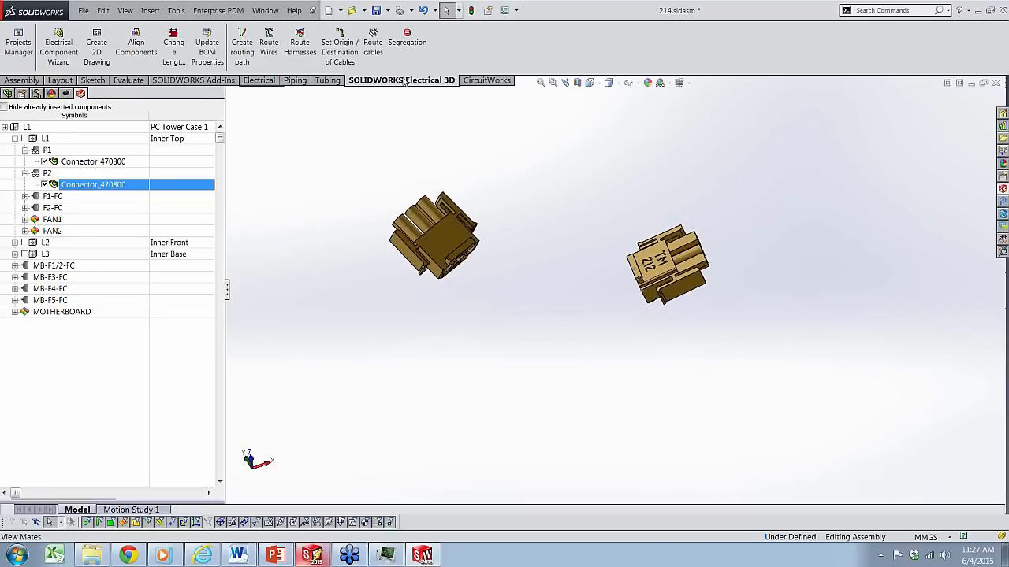
click(308, 55)
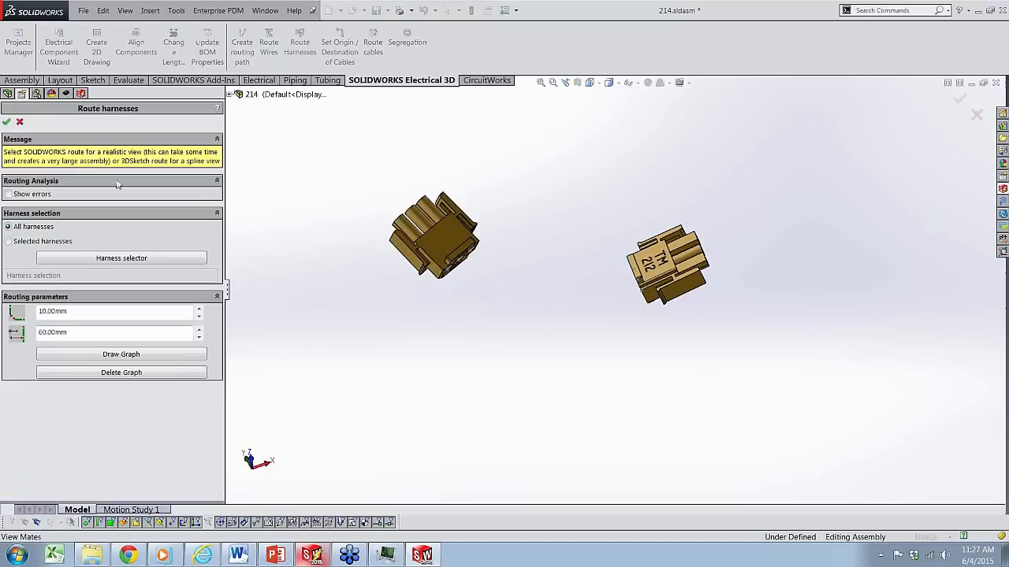
click(38, 242)
click(59, 261)
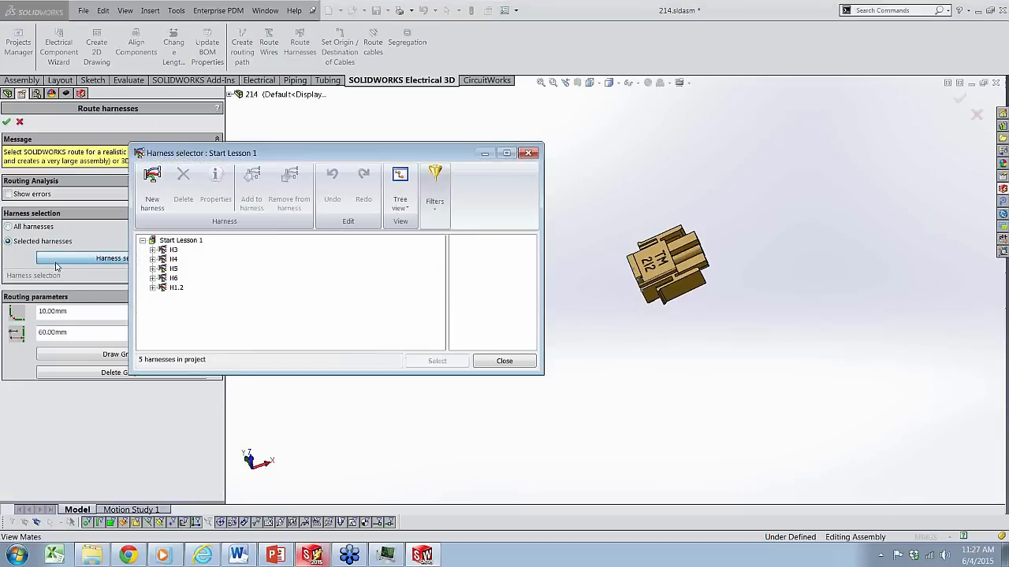
Check the wires and components listed under harness H6 and choose H6 for routing
click(173, 278)
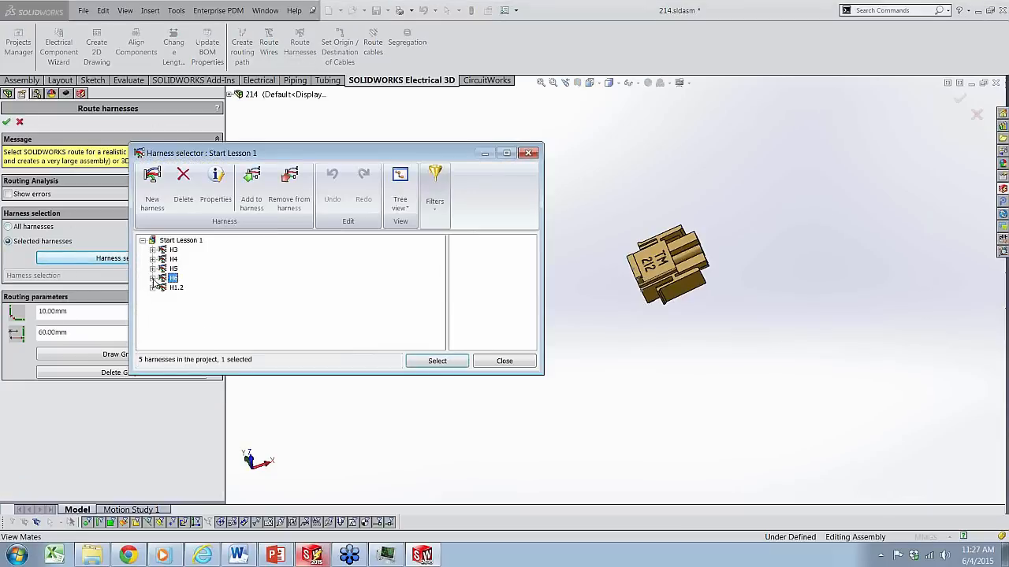
click(153, 278)
click(162, 297)
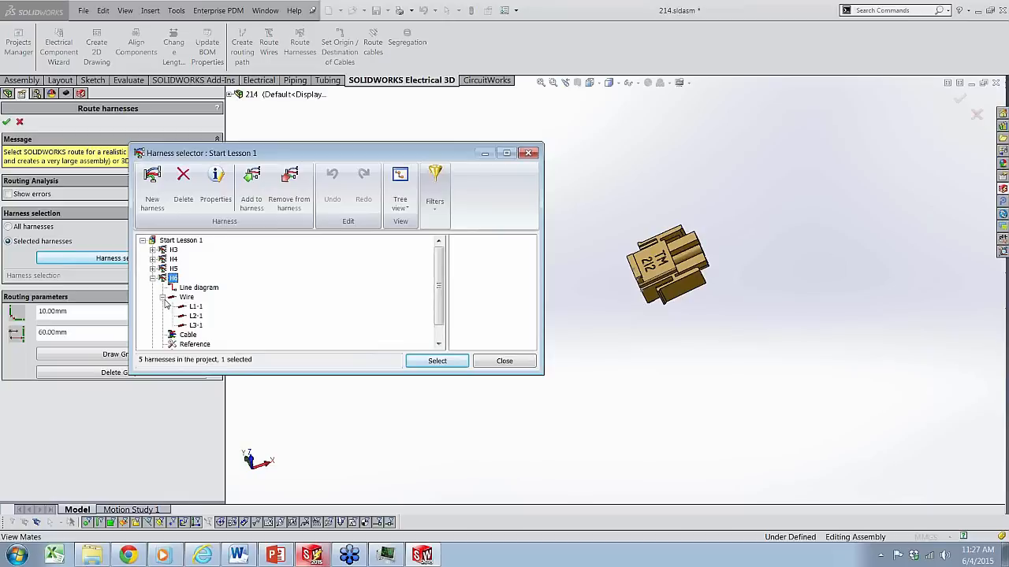
click(162, 297)
click(162, 326)
scroll(189, 311, down, 1)
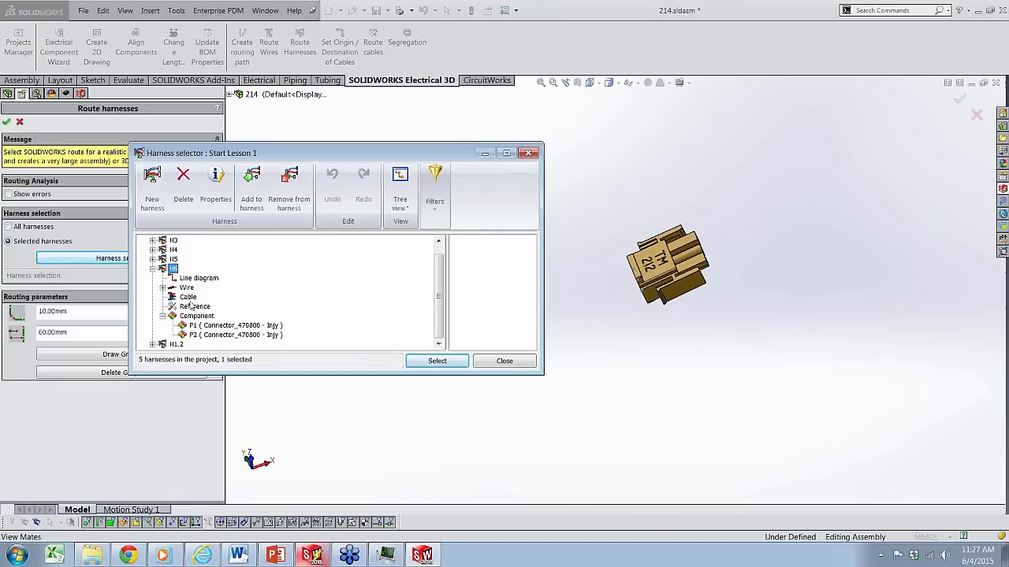
click(163, 288)
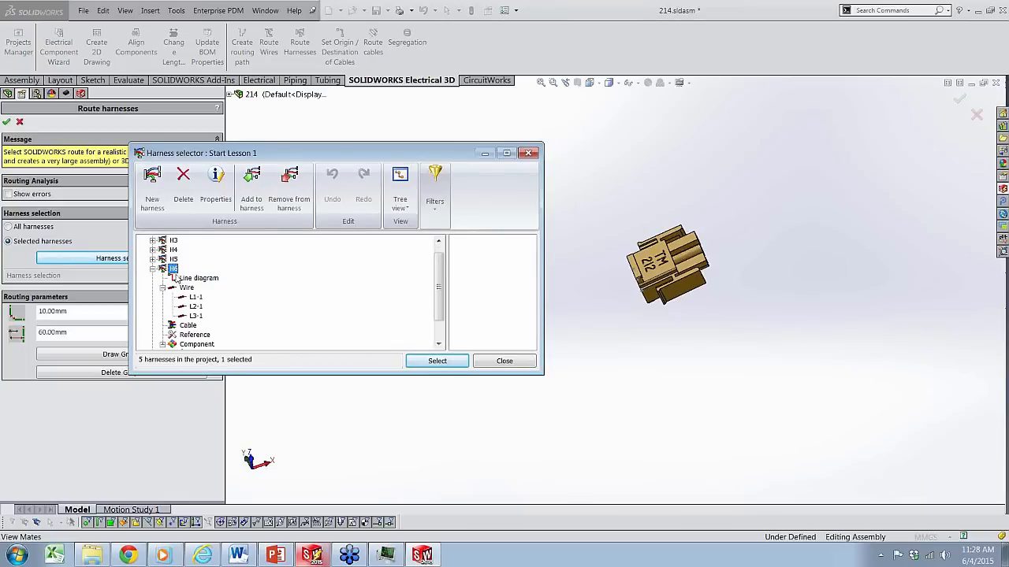
click(438, 361)
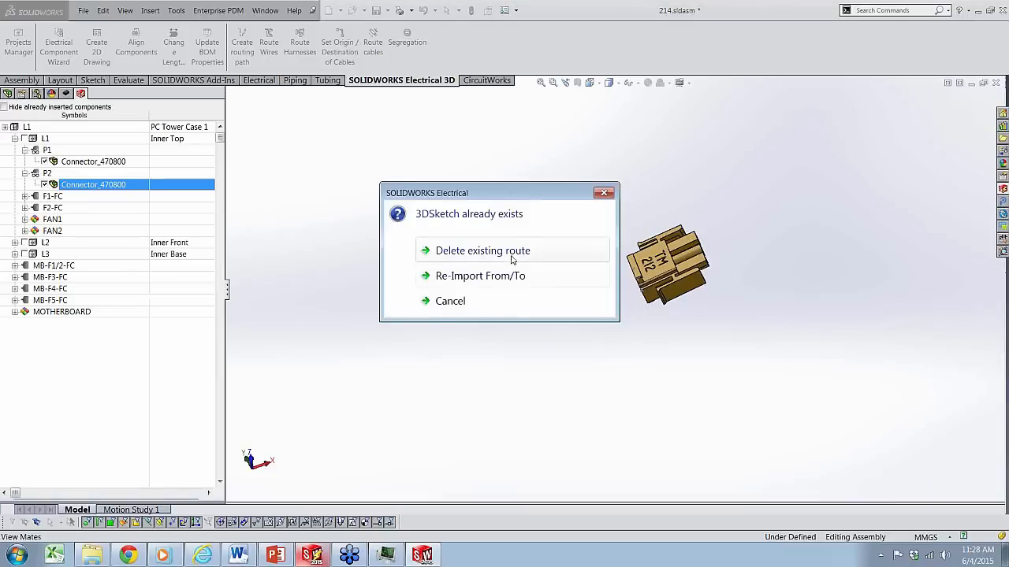
Delete the existing 3D sketch route and generate the route for harness H6
click(418, 247)
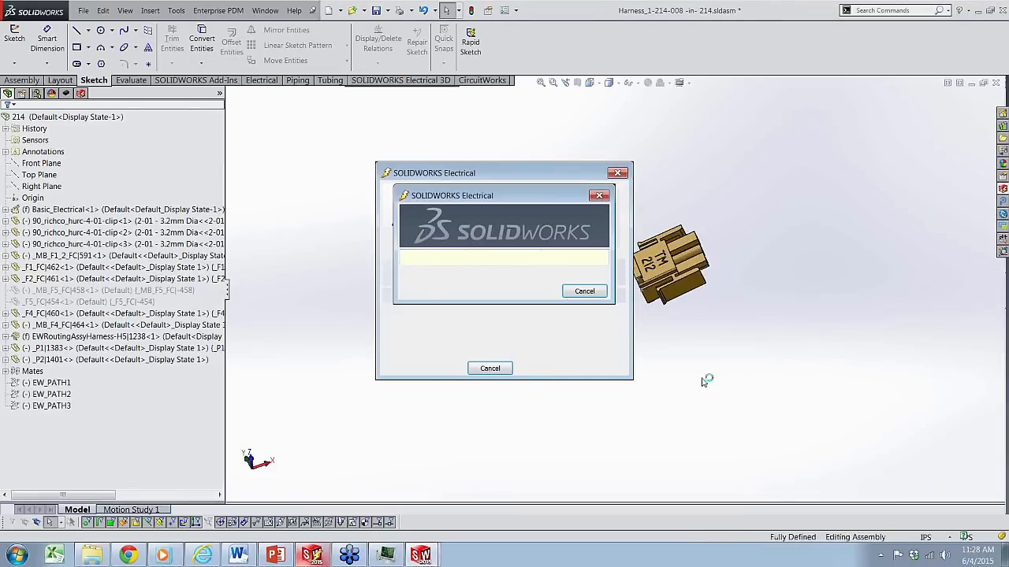
click(540, 293)
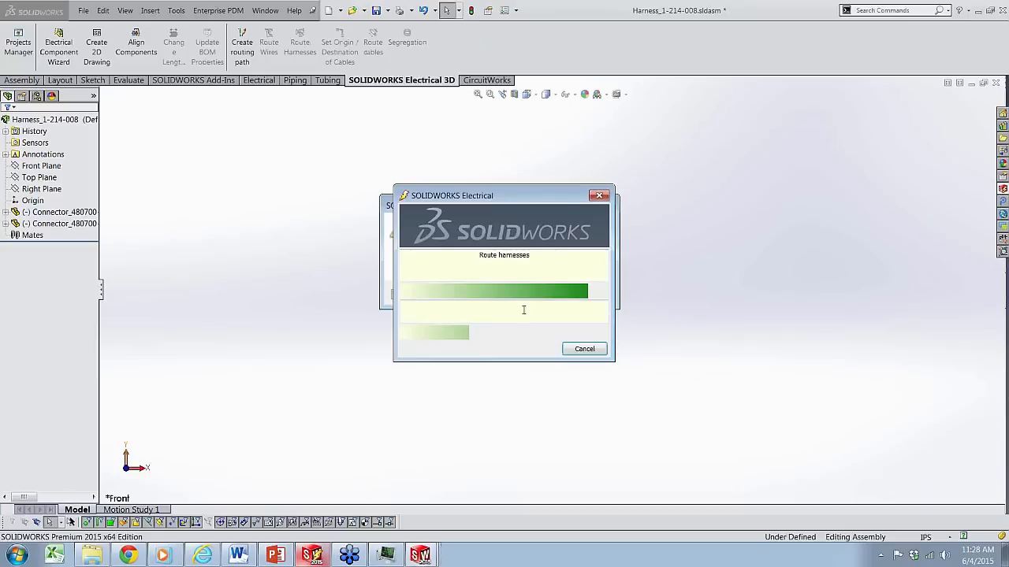